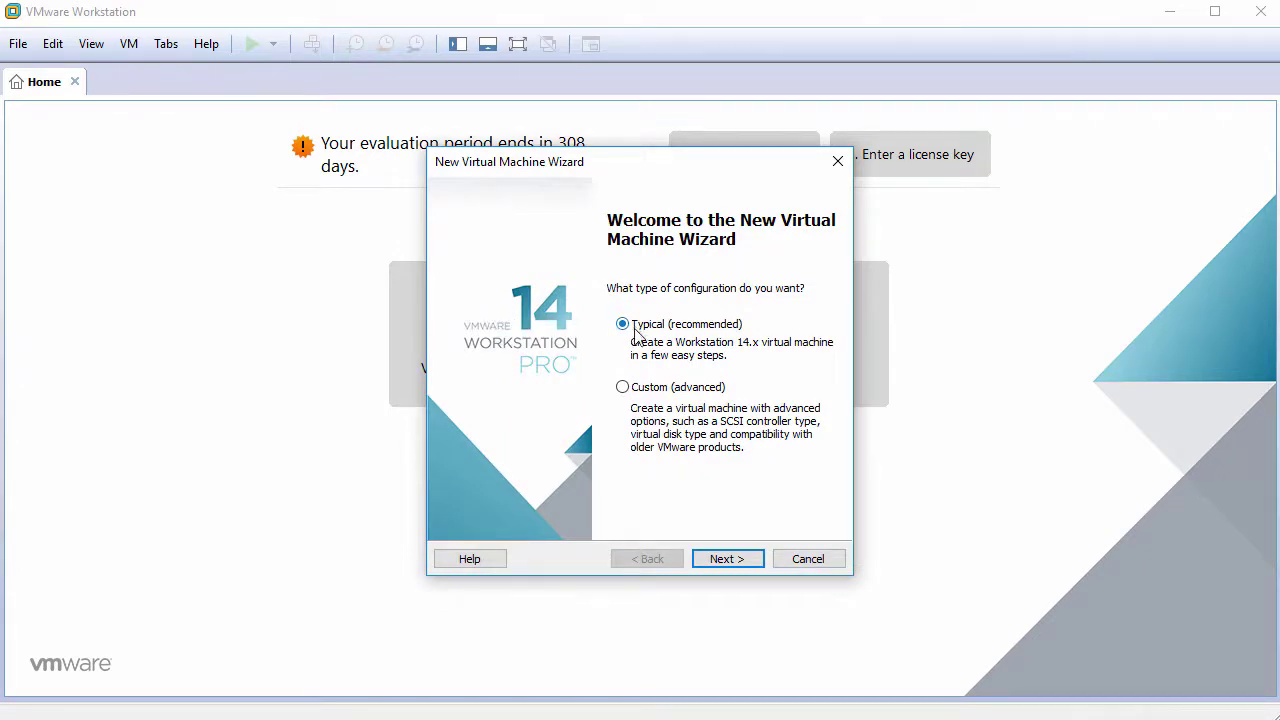
# Choose a Typical setup, install the OS later, with Linux Debian 9.x 64-bit as guest.
pyautogui.click(726, 560)
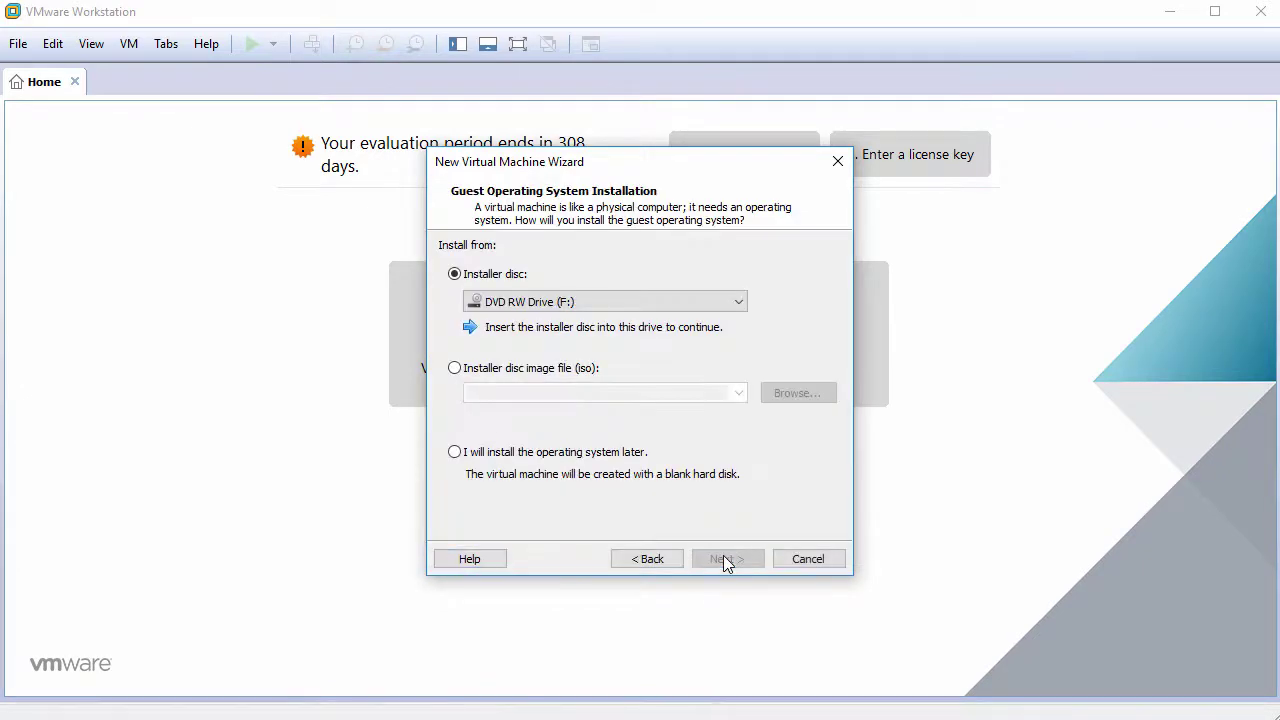
pyautogui.click(562, 458)
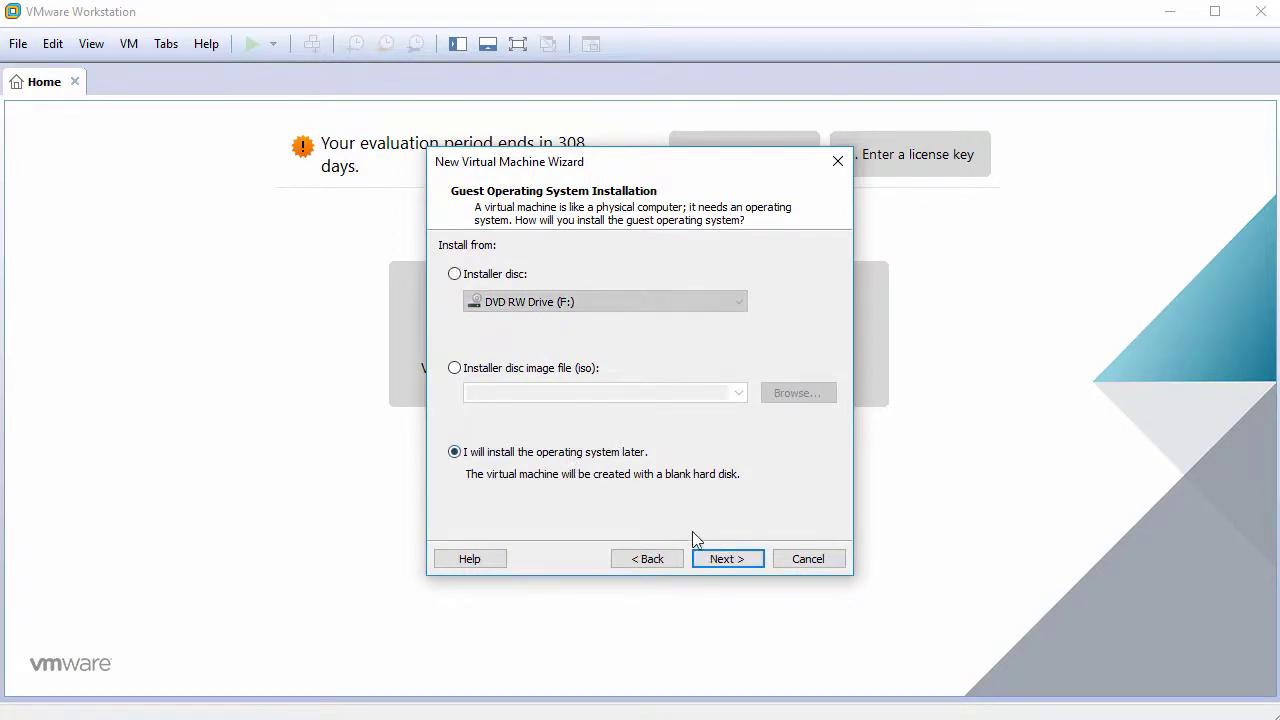
pyautogui.click(726, 560)
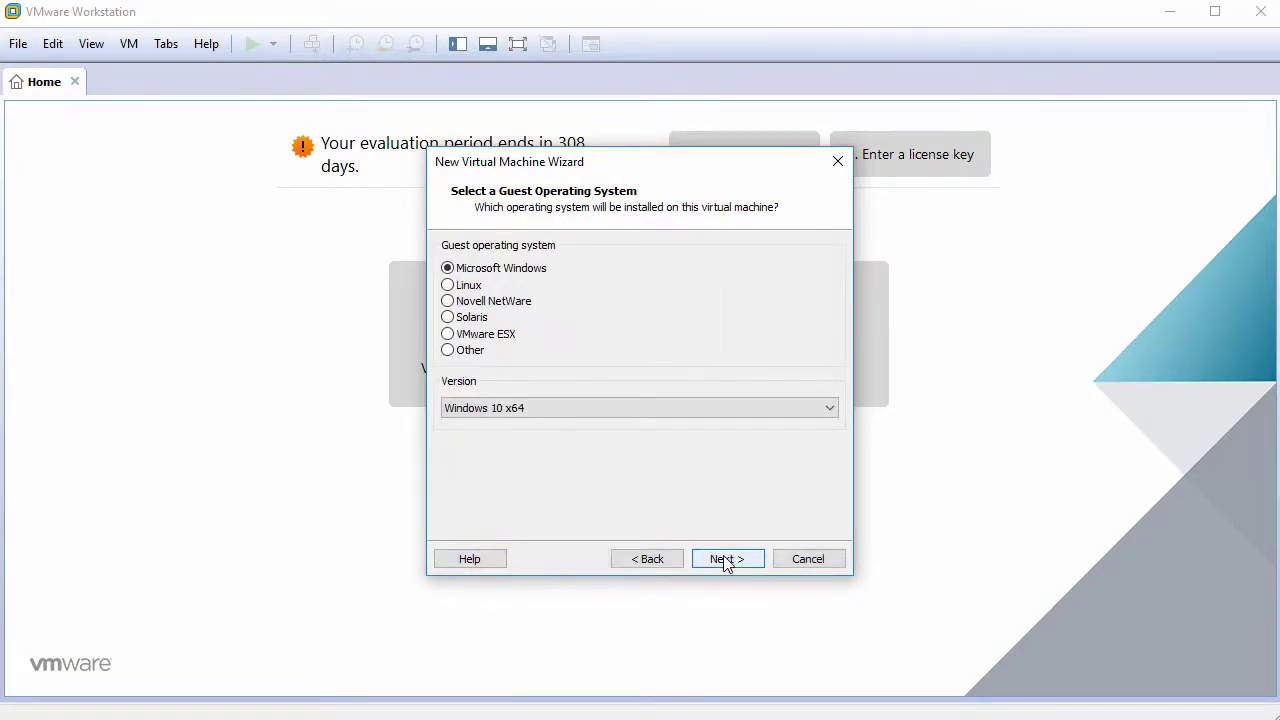
pyautogui.click(466, 285)
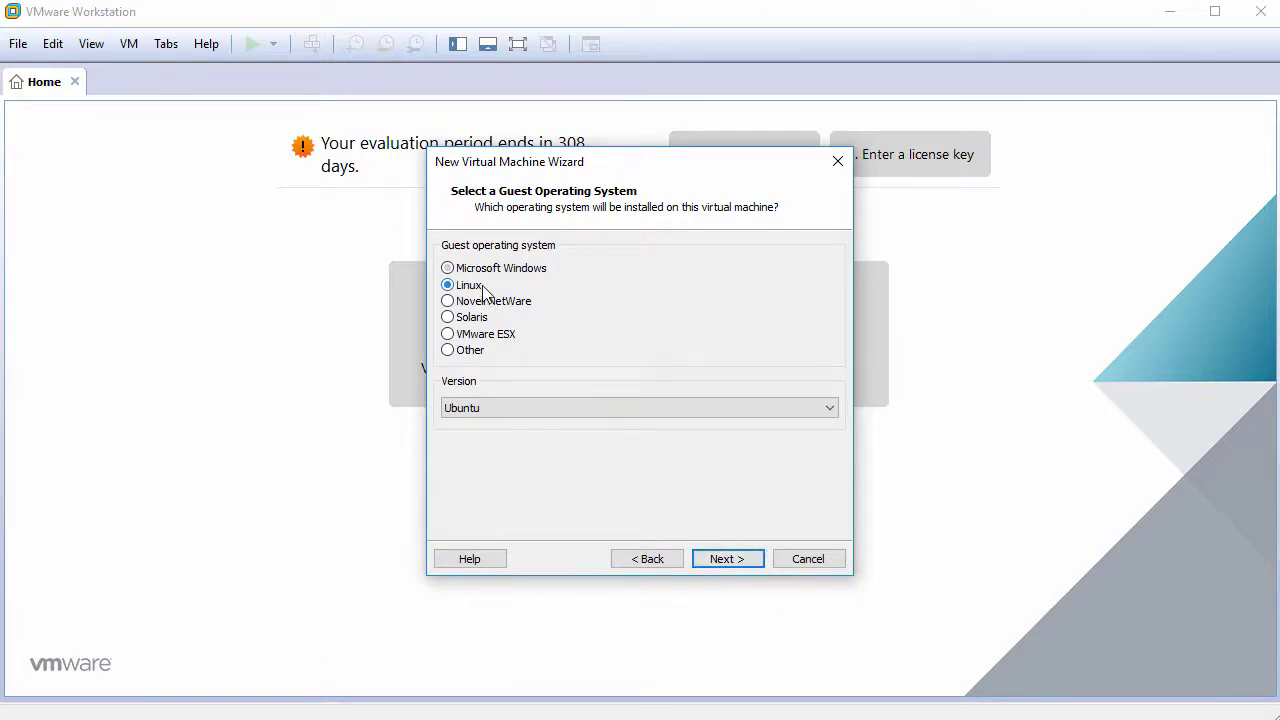
pyautogui.click(634, 404)
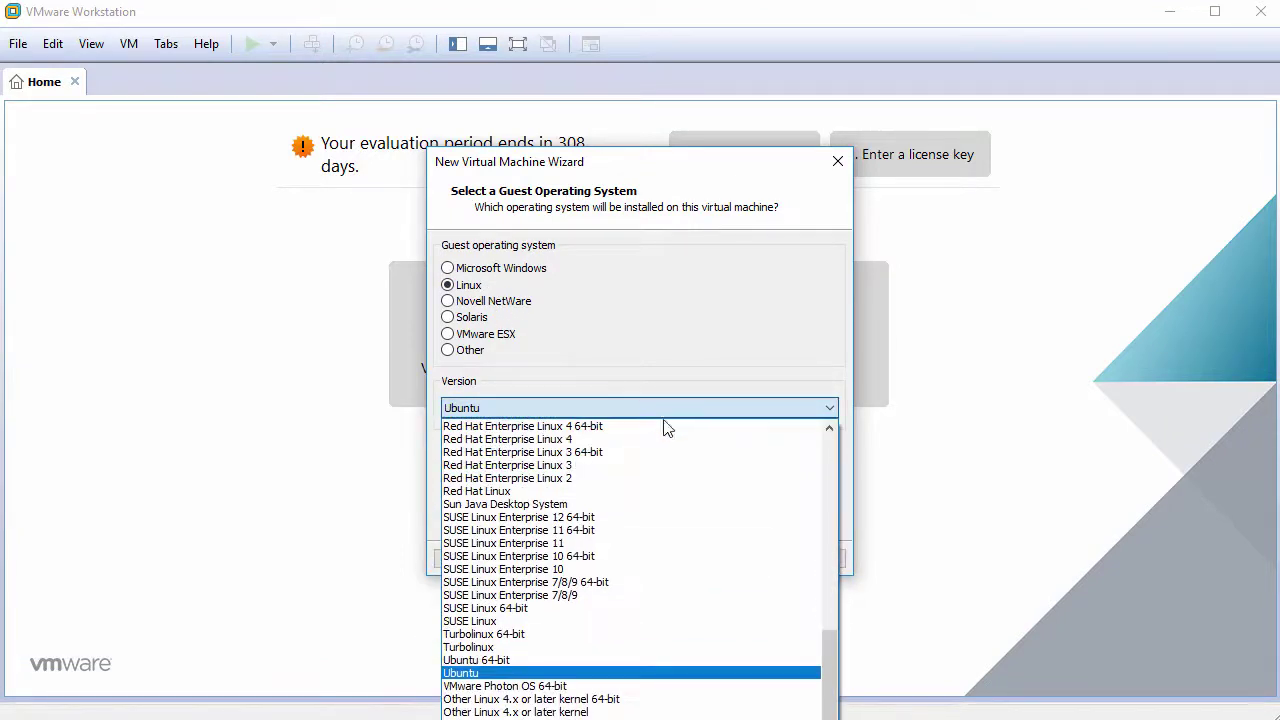
pyautogui.moveTo(824, 653); pyautogui.dragTo(794, 491)
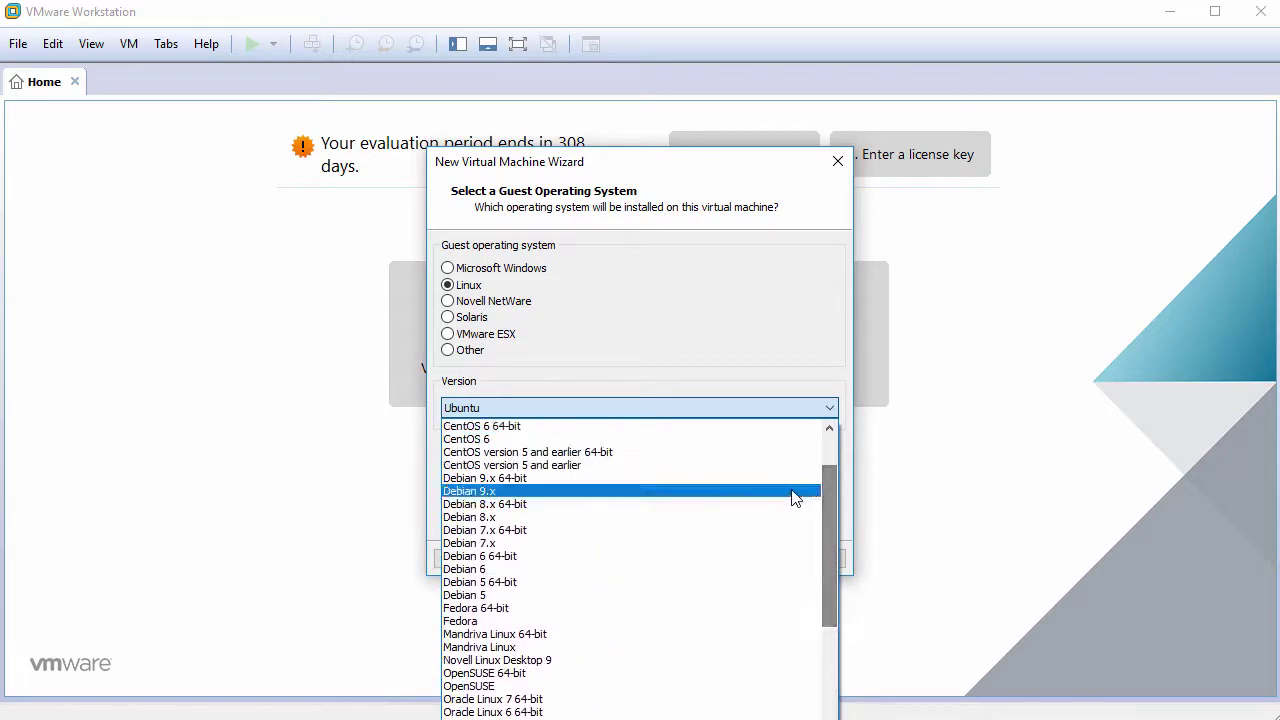
pyautogui.click(627, 480)
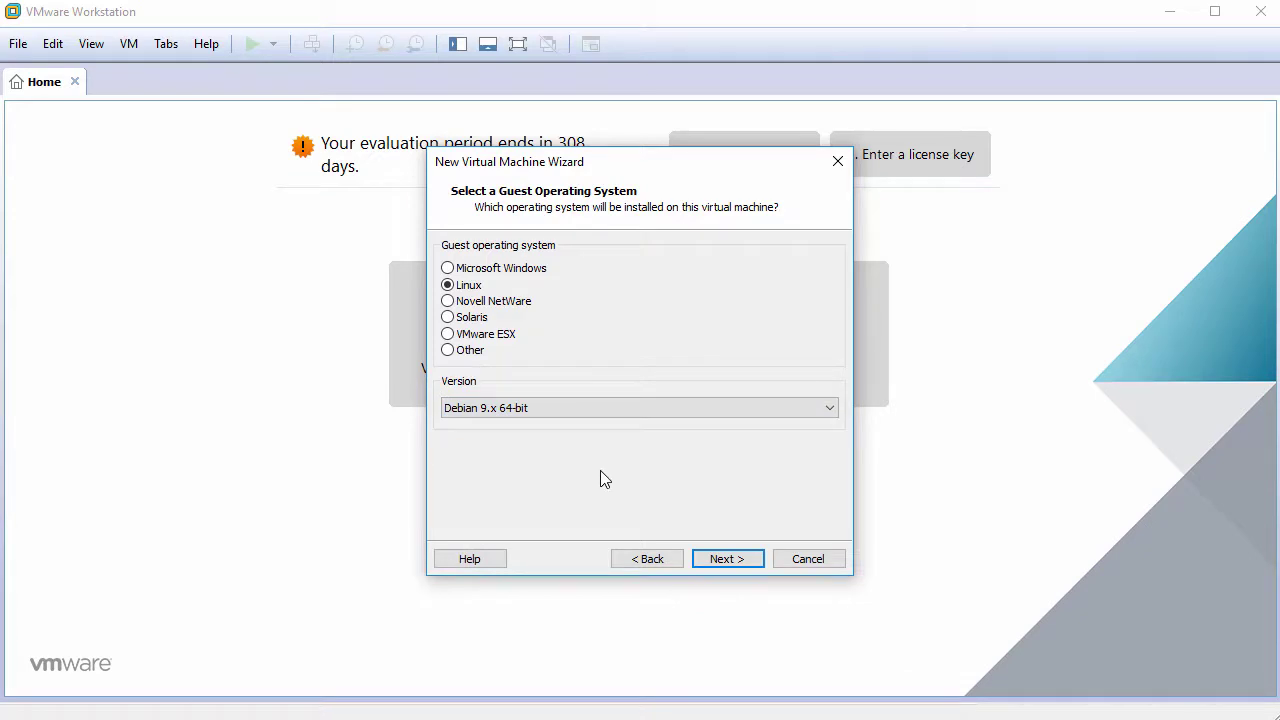
# Name the VM EmmabuntusDE2 and give it a 60 GB disk stored as a single file.
pyautogui.click(730, 559)
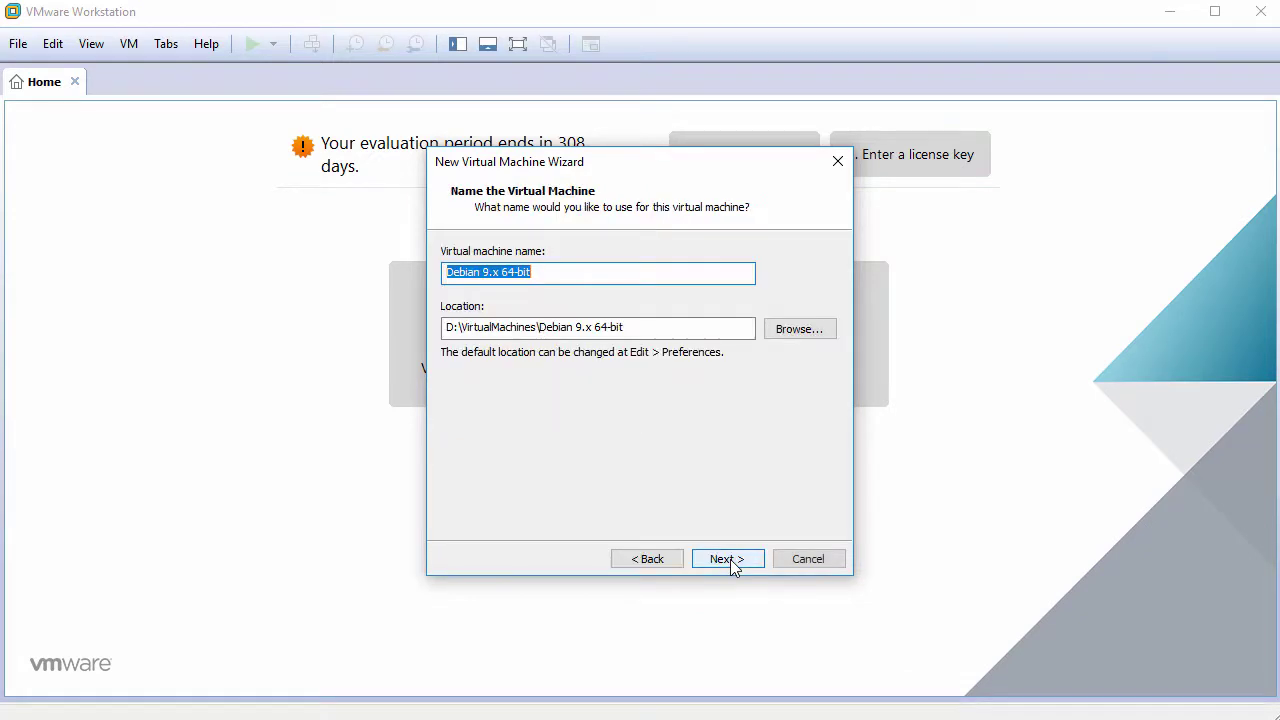
pyautogui.write('E')
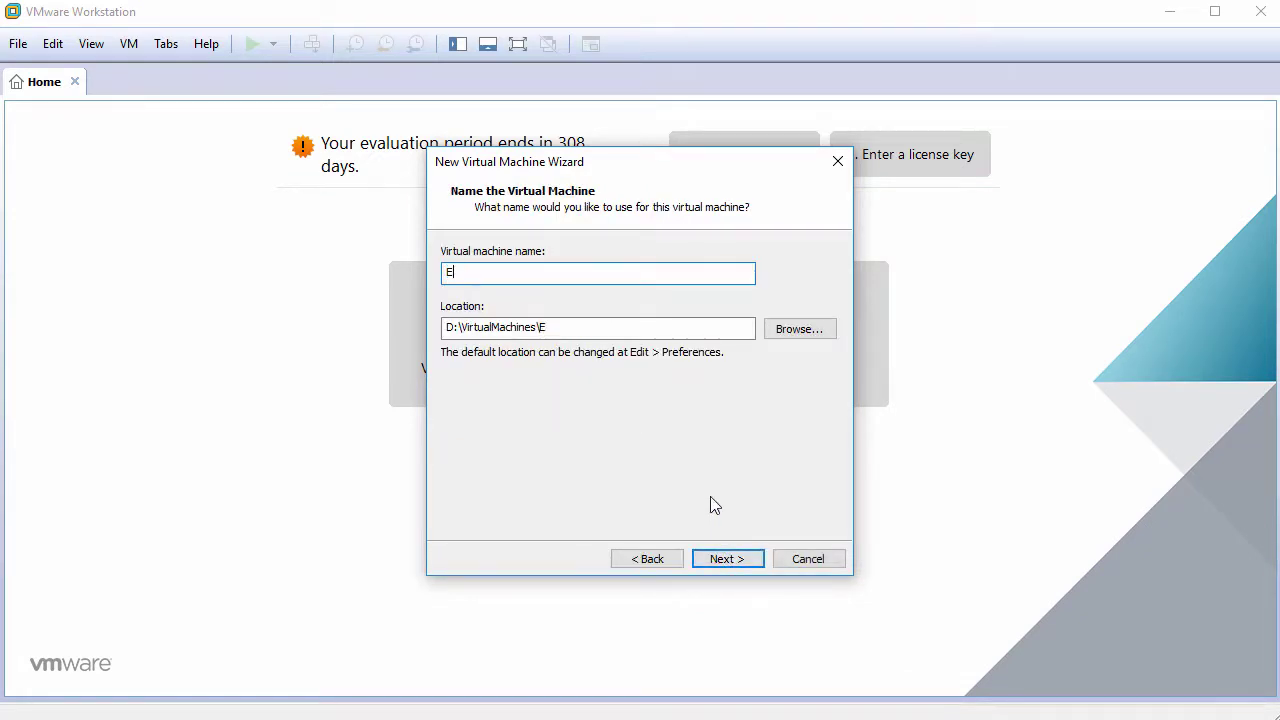
pyautogui.write('mmabuntusDE2')
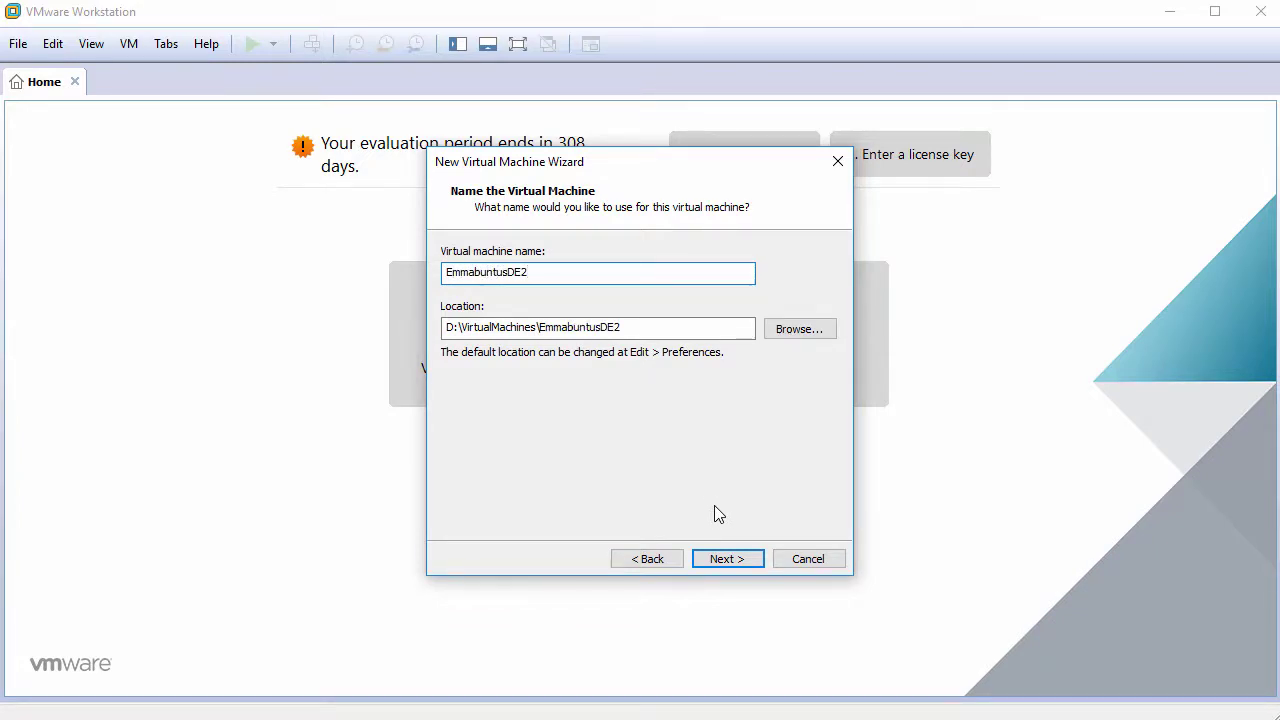
pyautogui.click(727, 559)
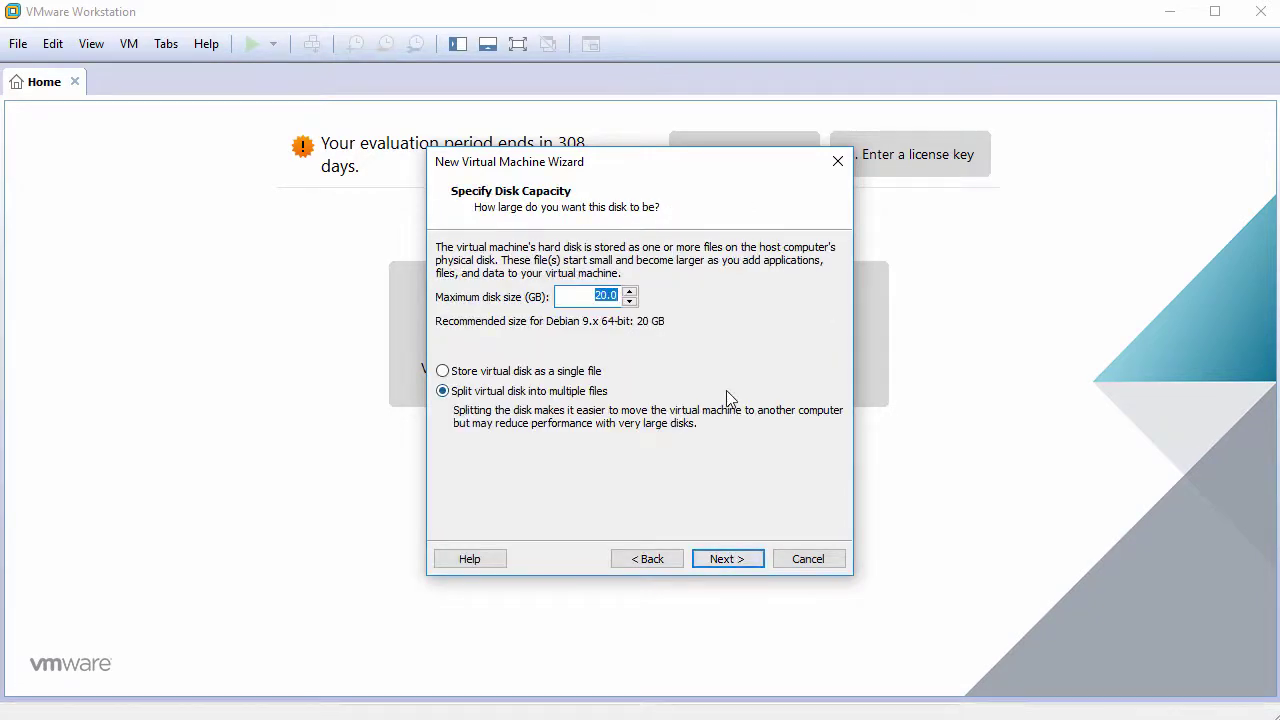
pyautogui.write('60')
pyautogui.click(548, 375)
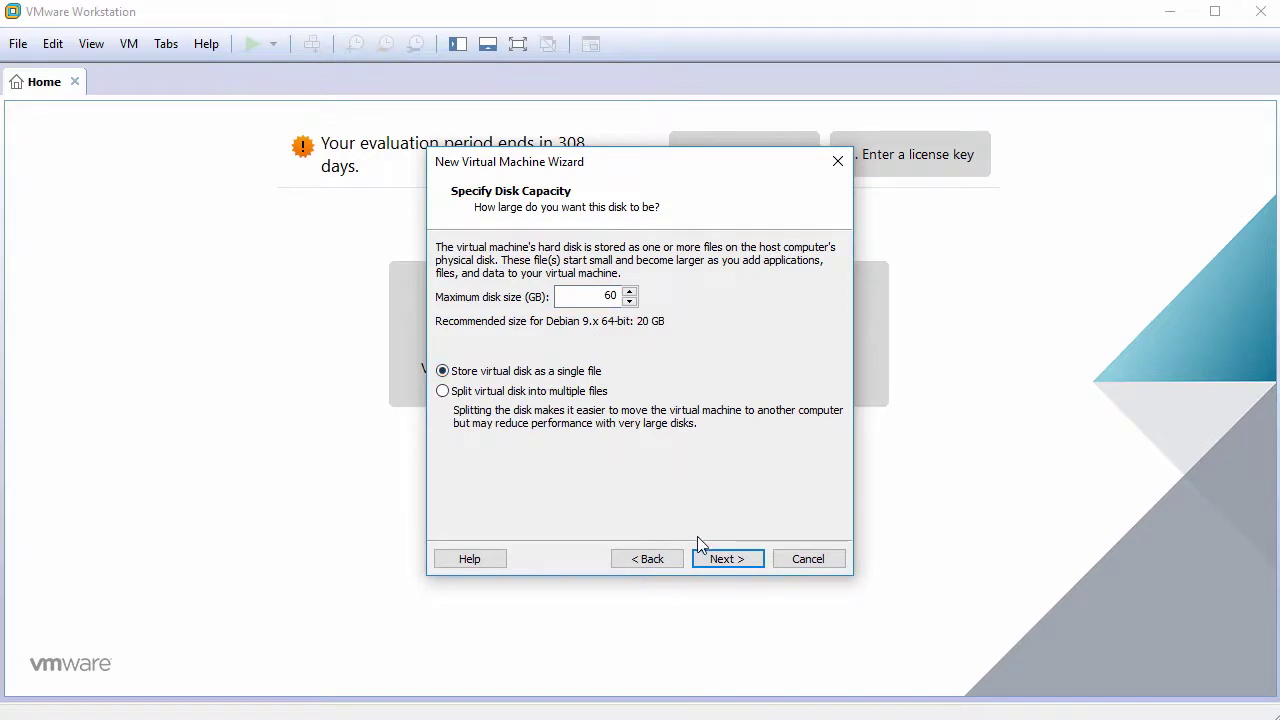
pyautogui.click(717, 558)
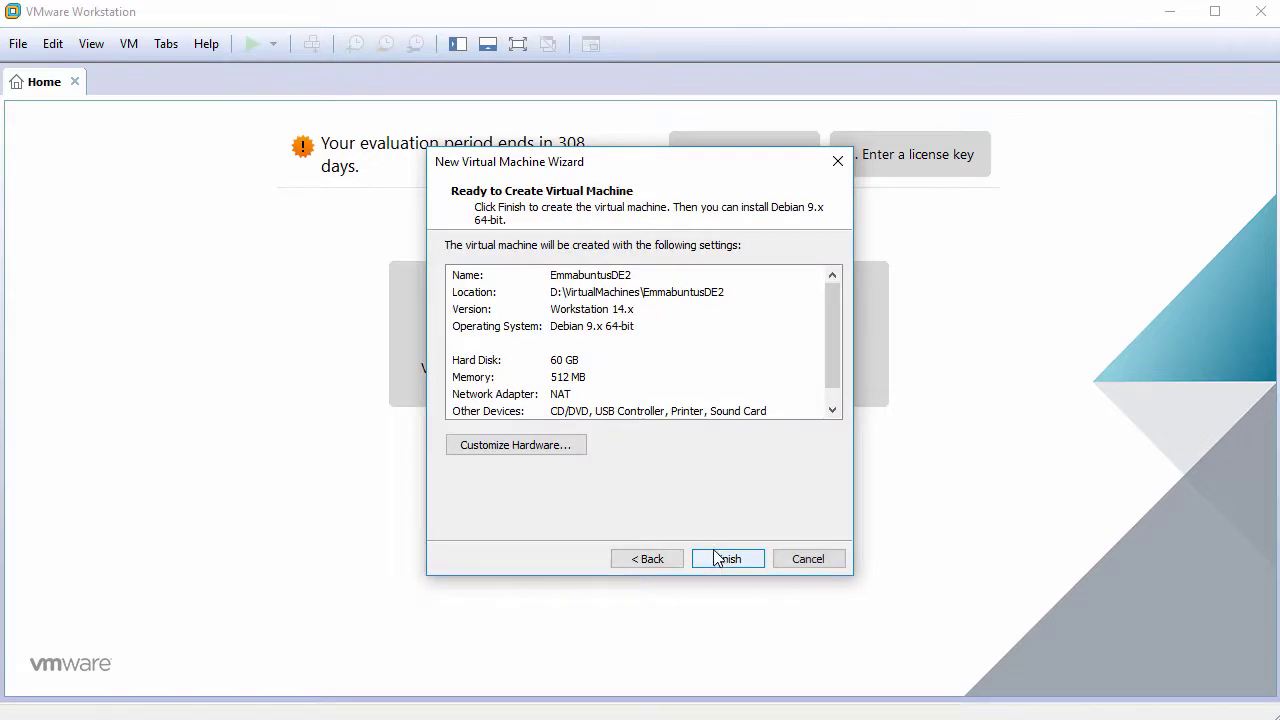
# In Customize Hardware, set memory to 1024 MB and 2 cores per processor.
pyautogui.click(535, 446)
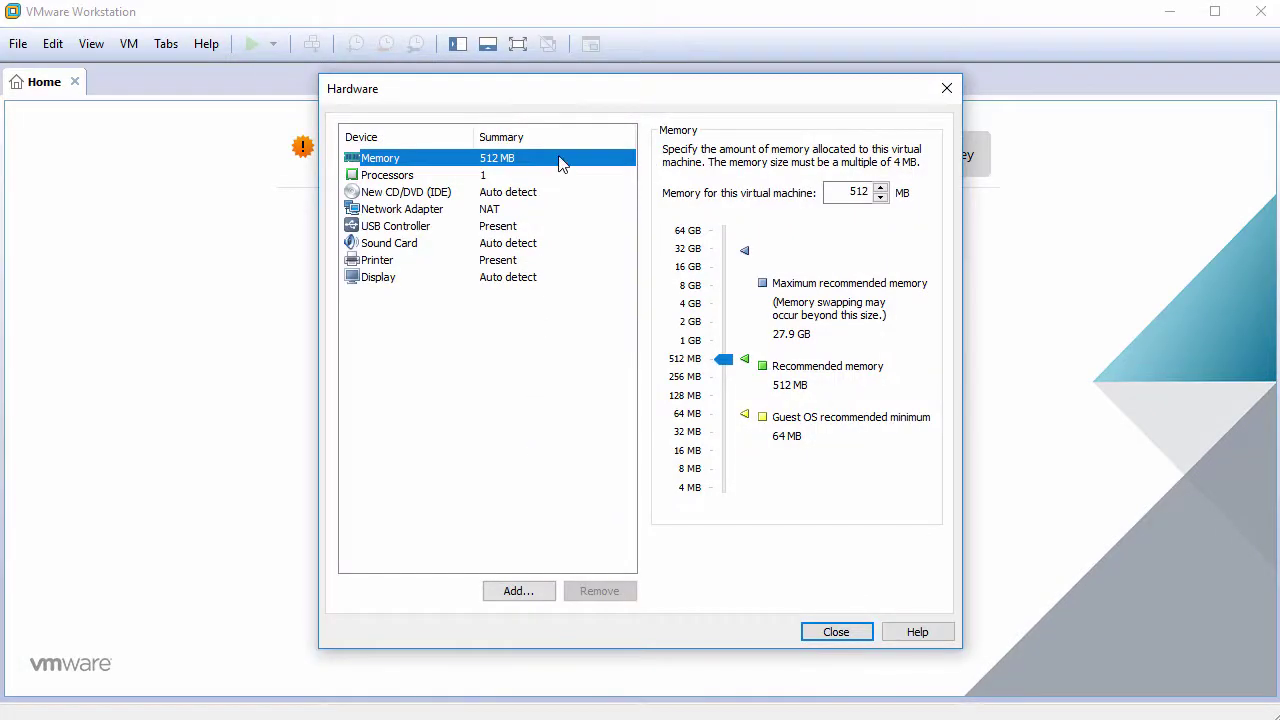
pyautogui.doubleClick(860, 193)
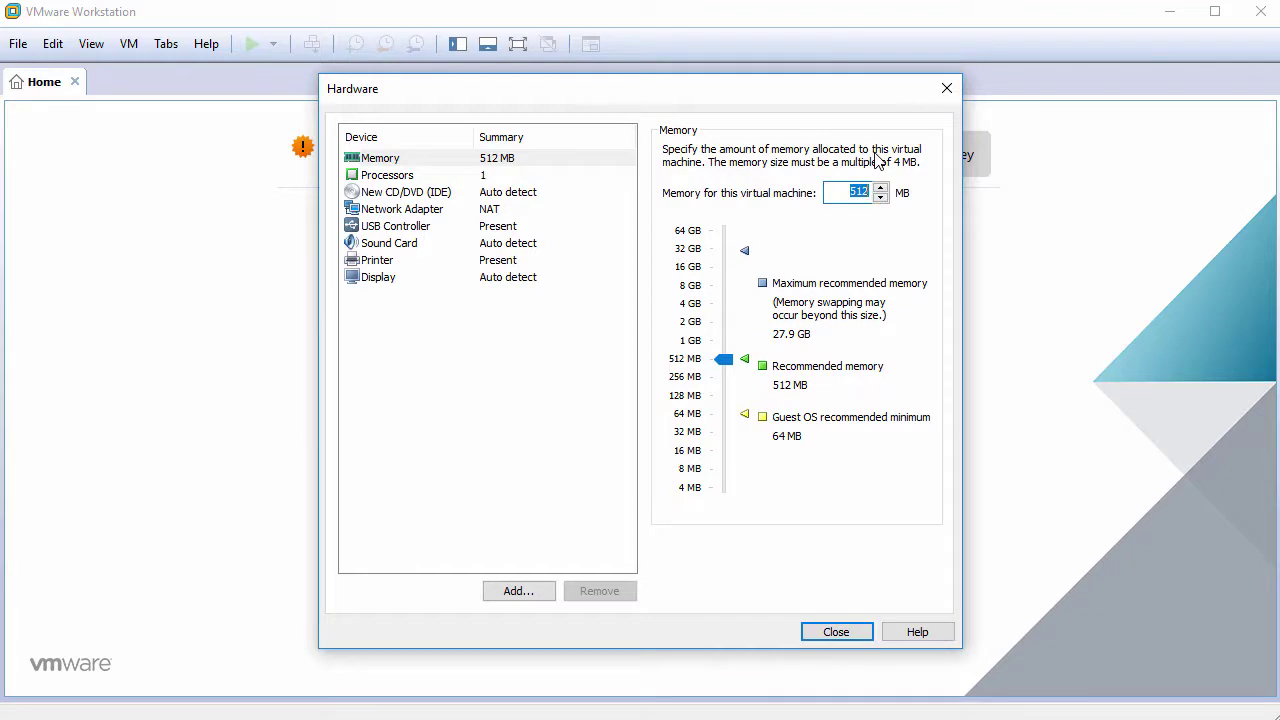
pyautogui.write('1024')
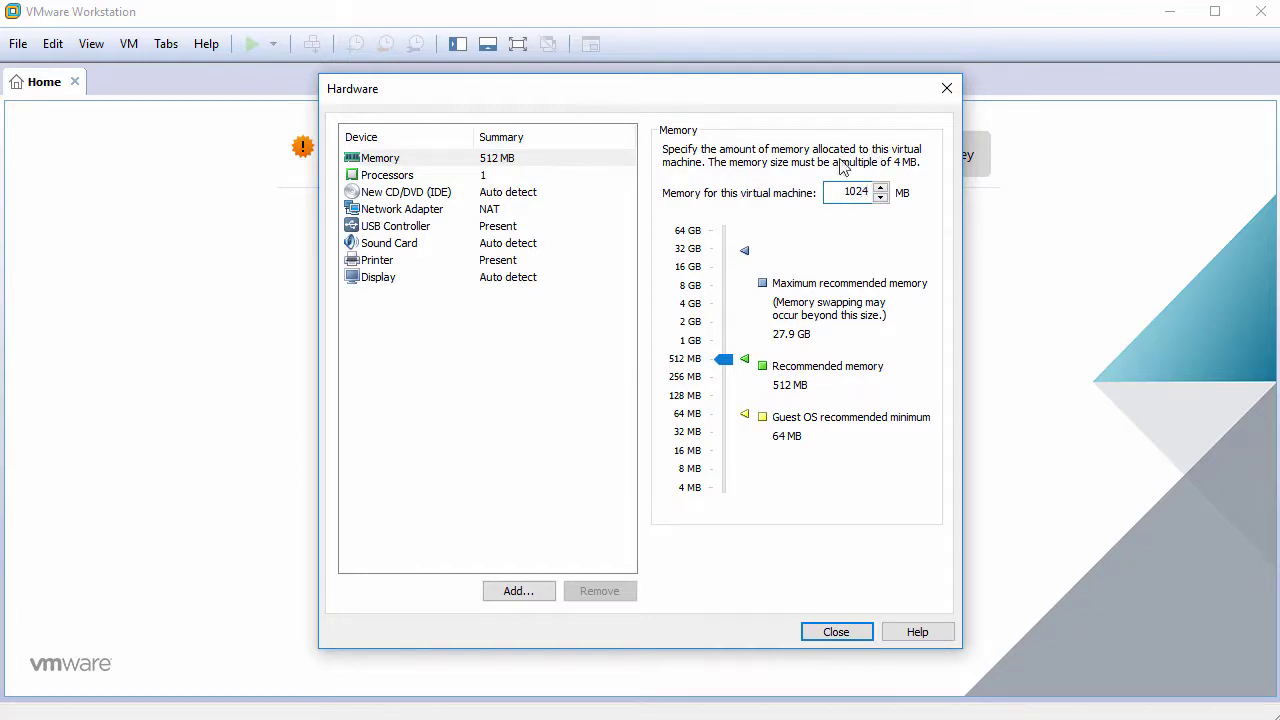
pyautogui.click(508, 180)
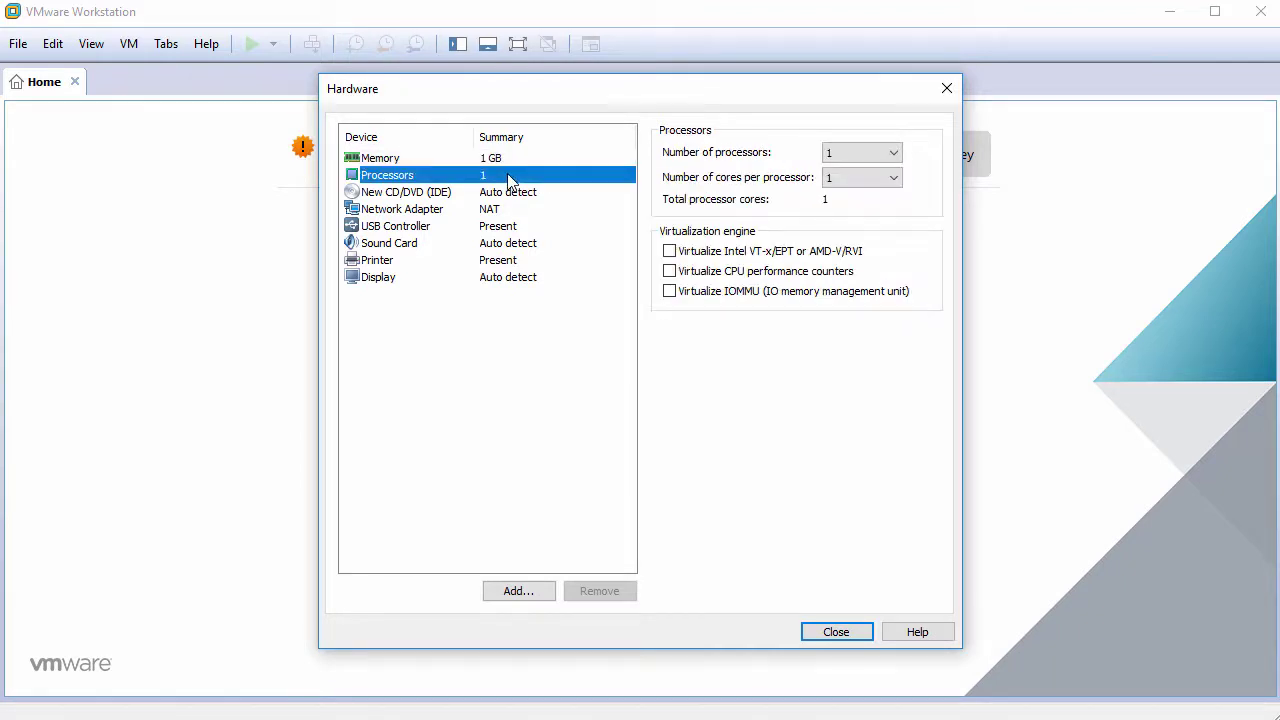
pyautogui.click(852, 180)
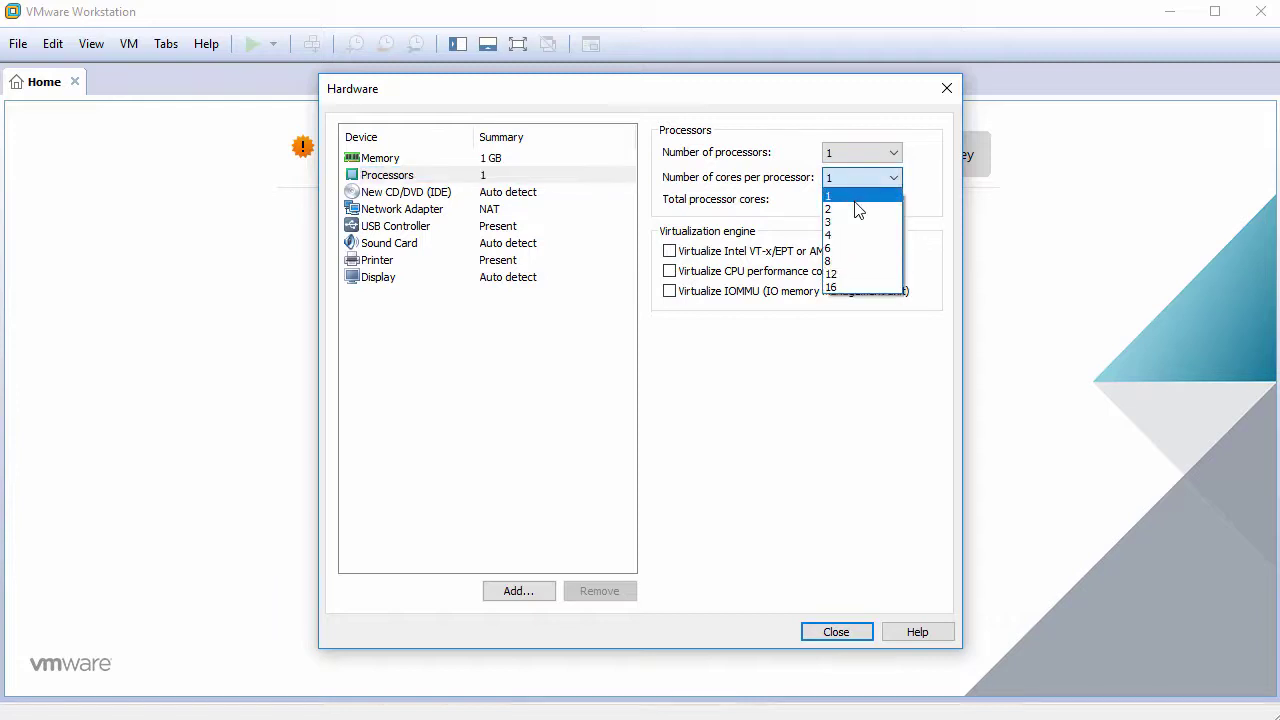
pyautogui.click(856, 208)
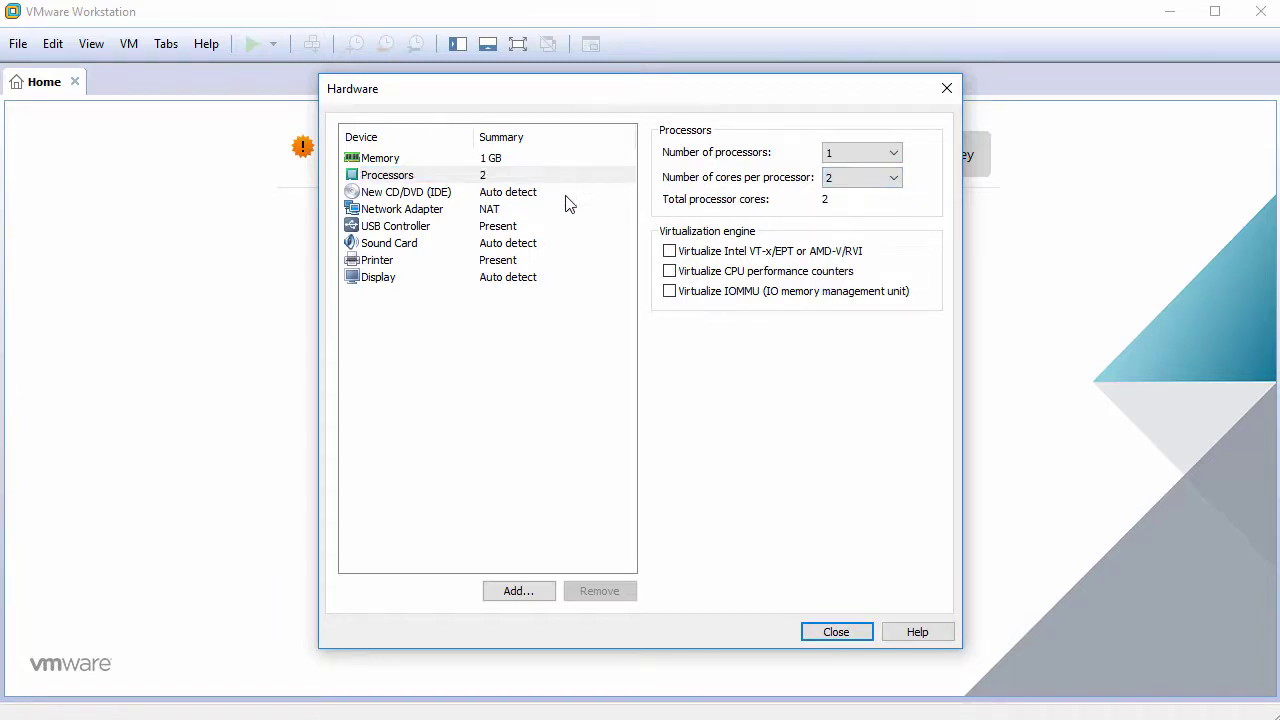
# Point the CD/DVD drive at the emmabuntus-de2-amd64-stretch-1.01.iso image file.
pyautogui.click(524, 194)
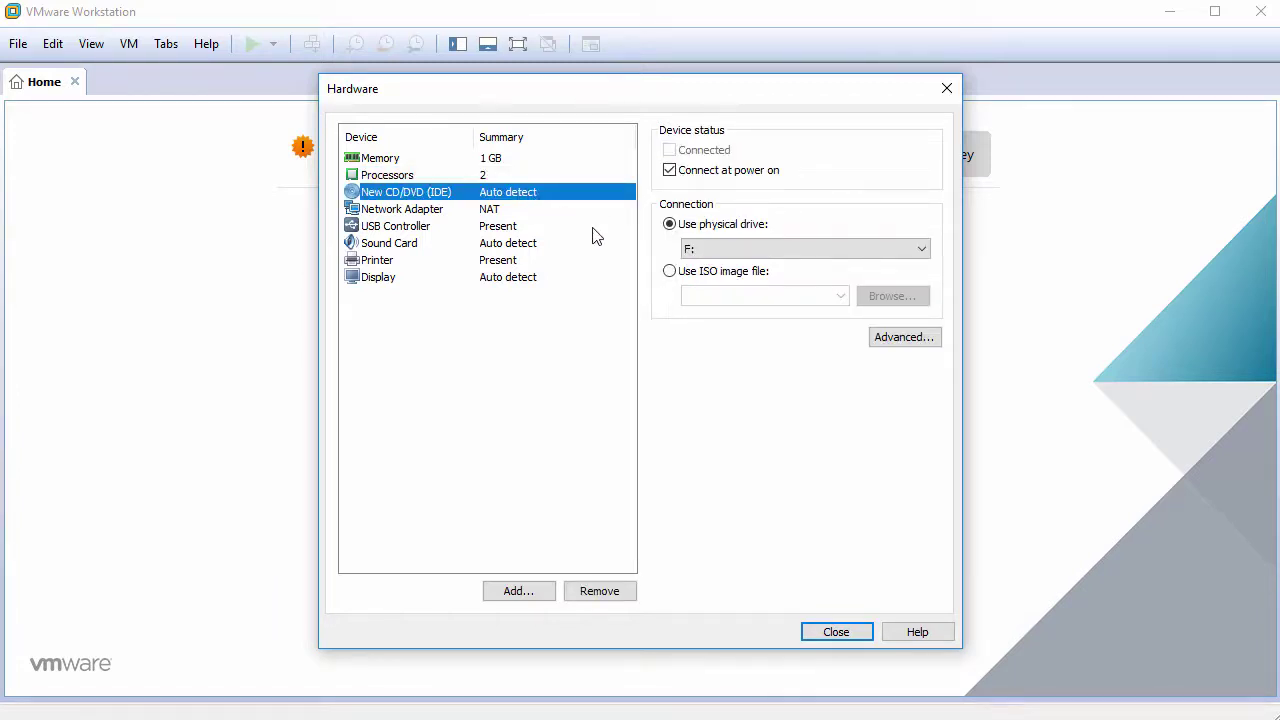
pyautogui.click(671, 272)
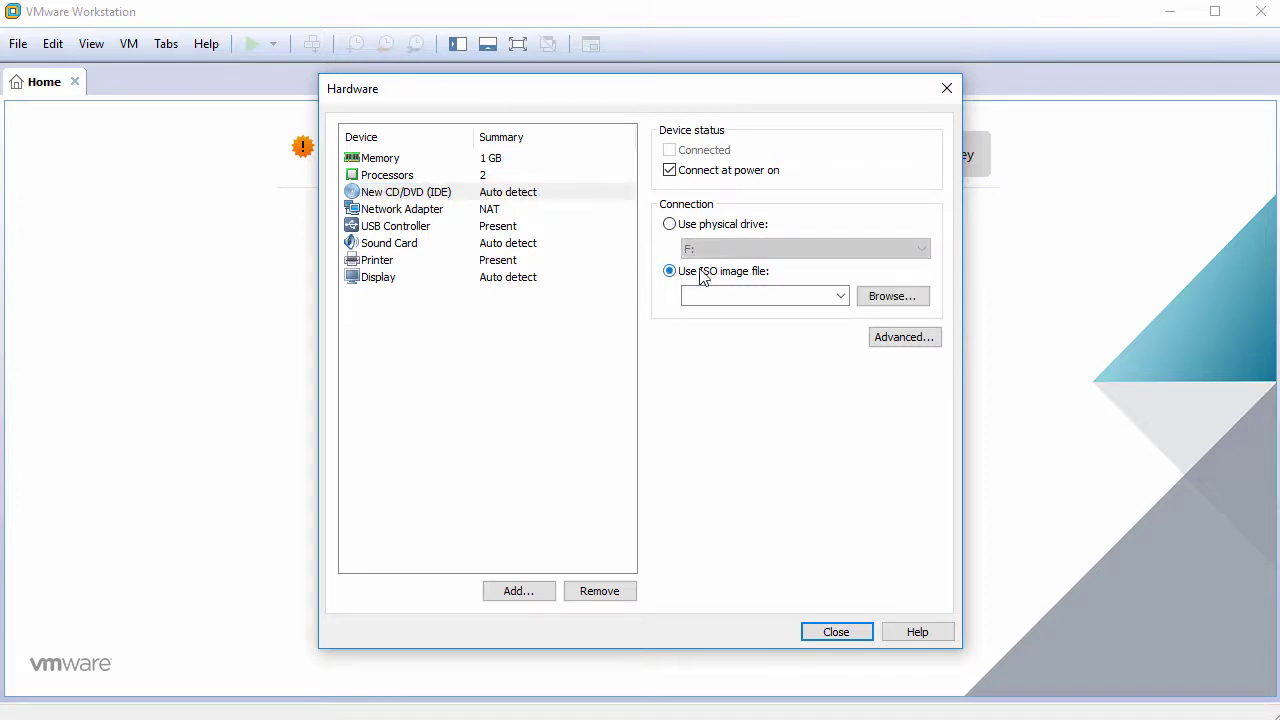
pyautogui.click(887, 303)
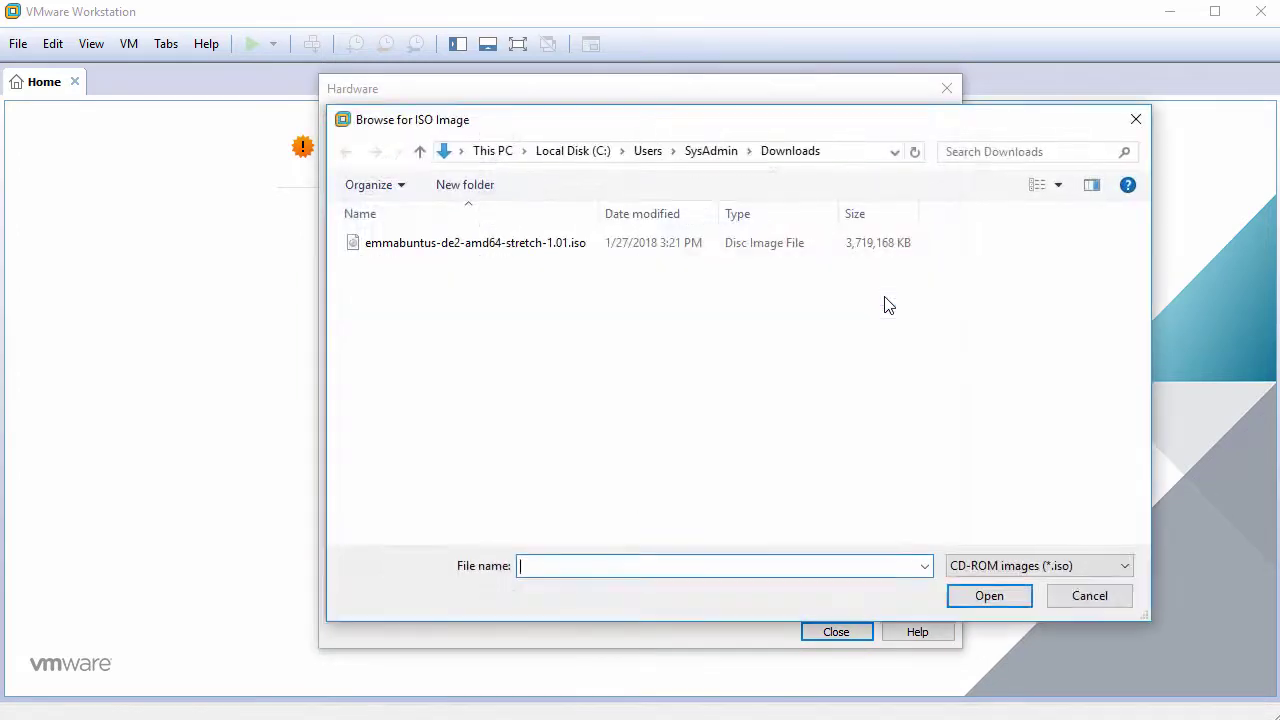
pyautogui.click(577, 250)
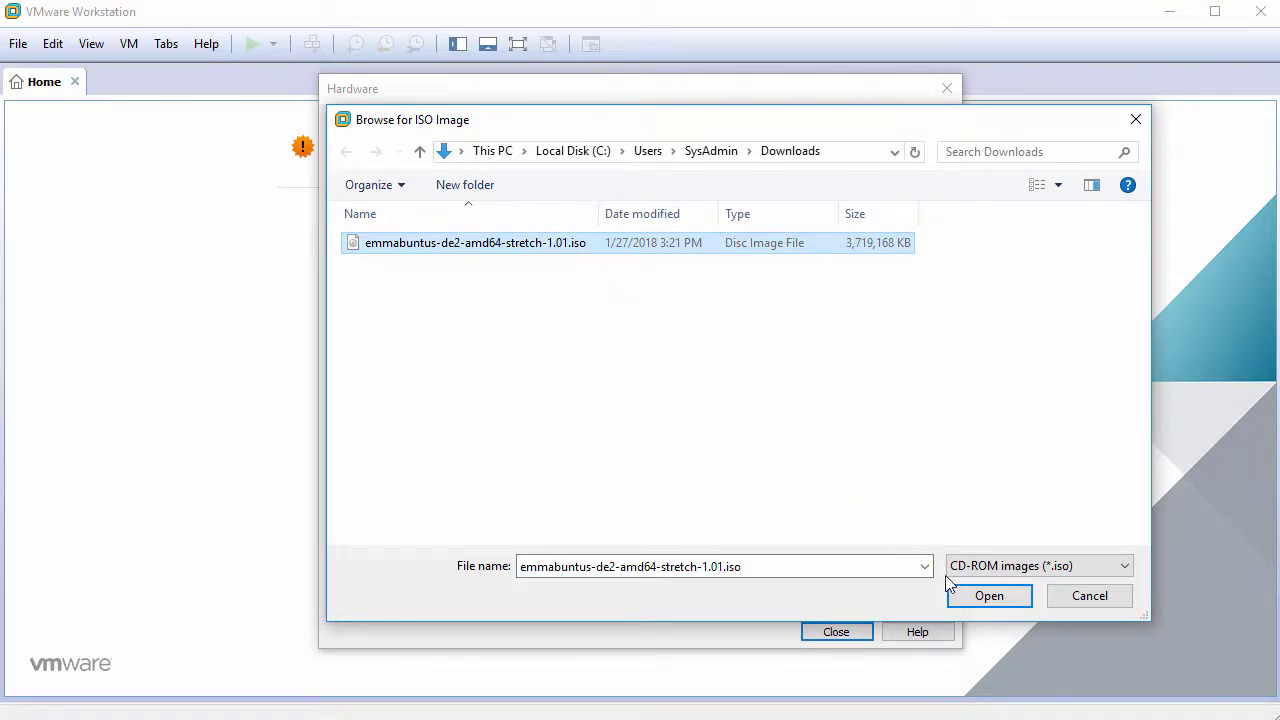
pyautogui.click(965, 596)
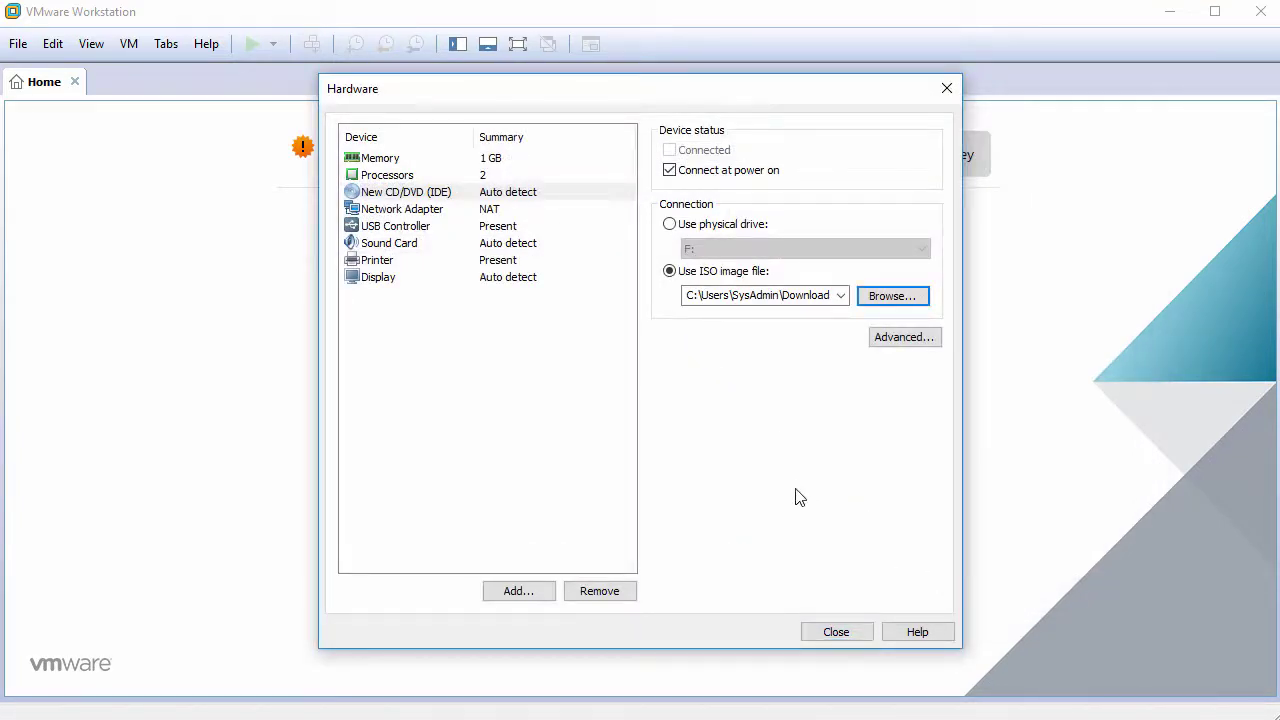
# Remove the USB controller, sound card and printer from the VM's hardware.
pyautogui.click(418, 229)
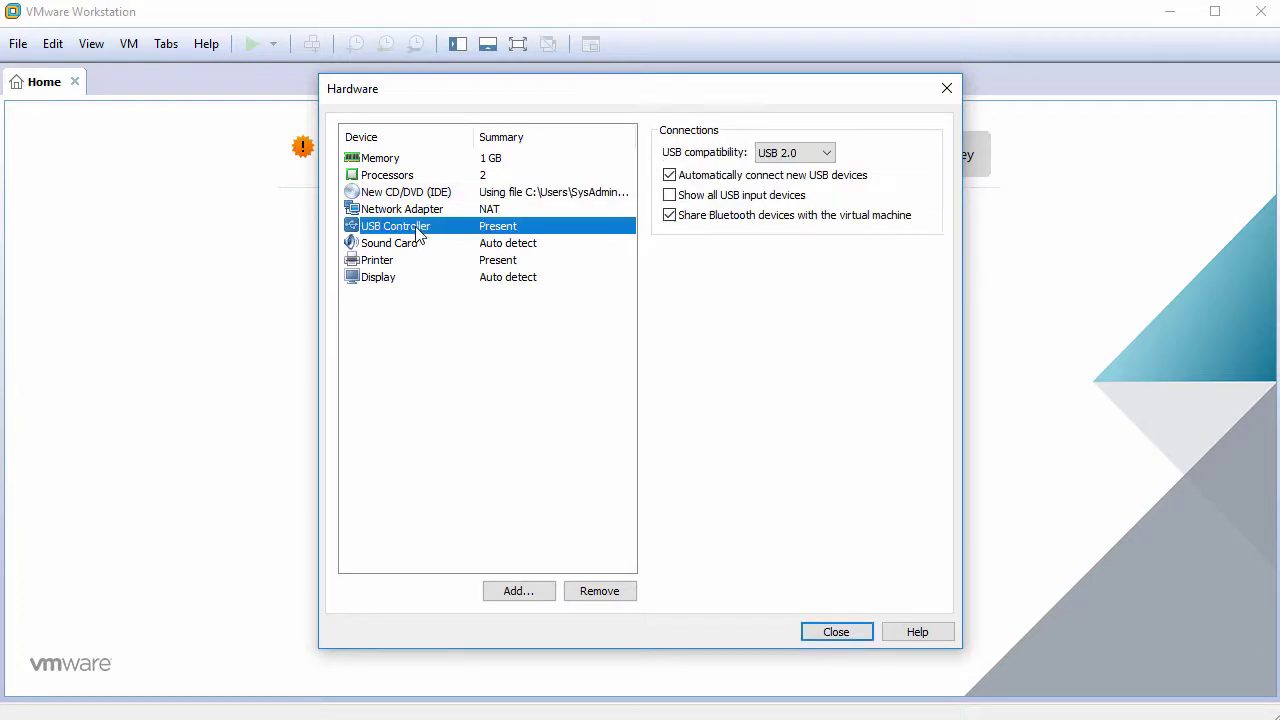
pyautogui.click(612, 594)
pyautogui.click(600, 591)
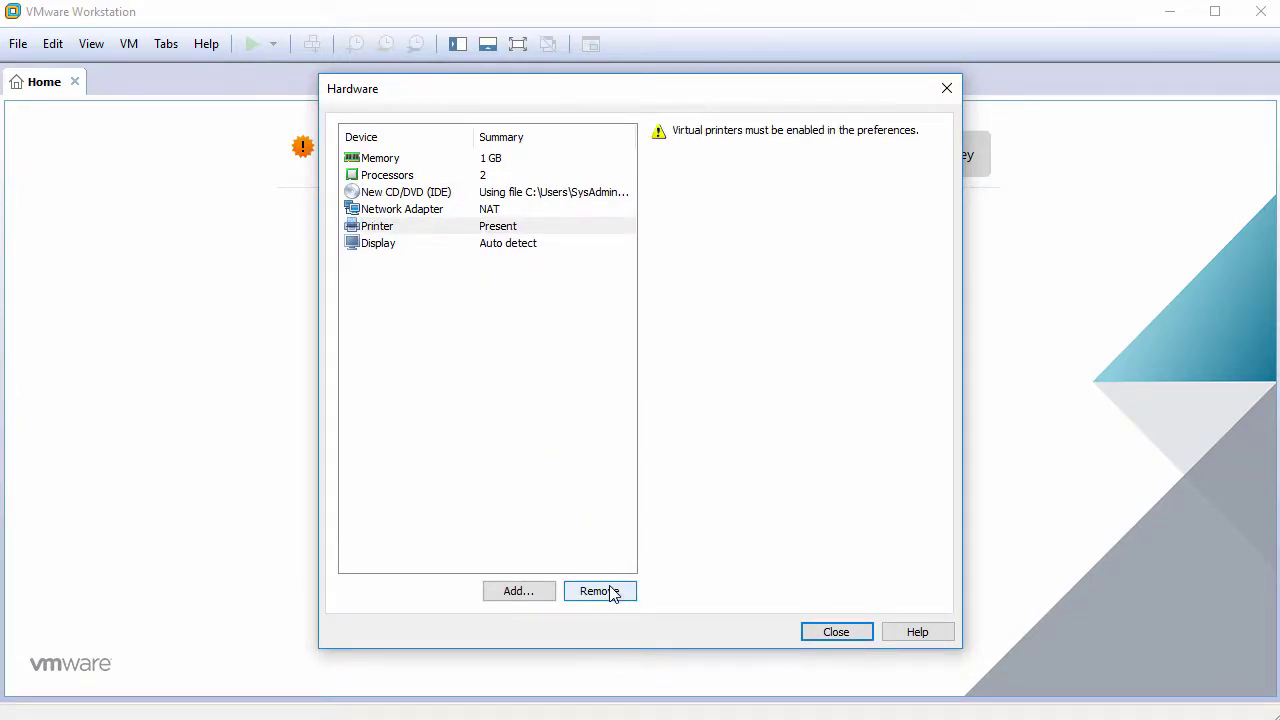
pyautogui.click(610, 591)
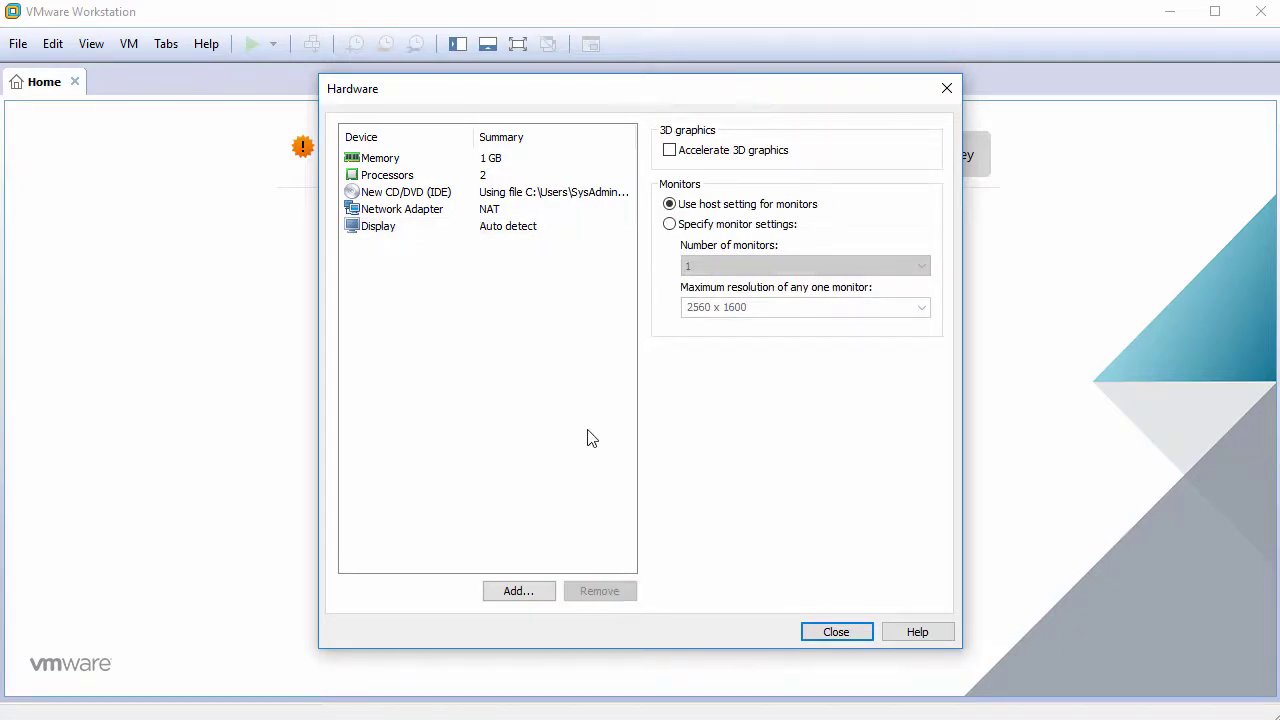
pyautogui.click(837, 633)
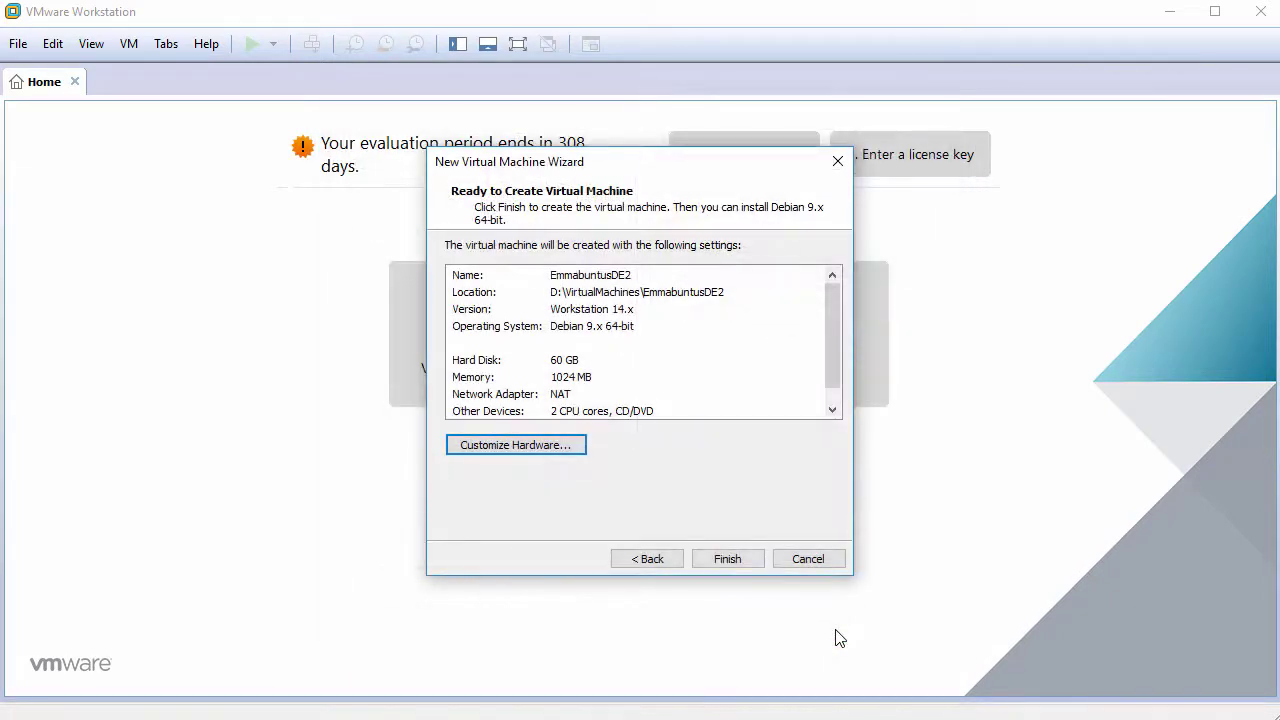
# Create the EmmabuntusDE2 virtual machine and power it on.
pyautogui.click(737, 560)
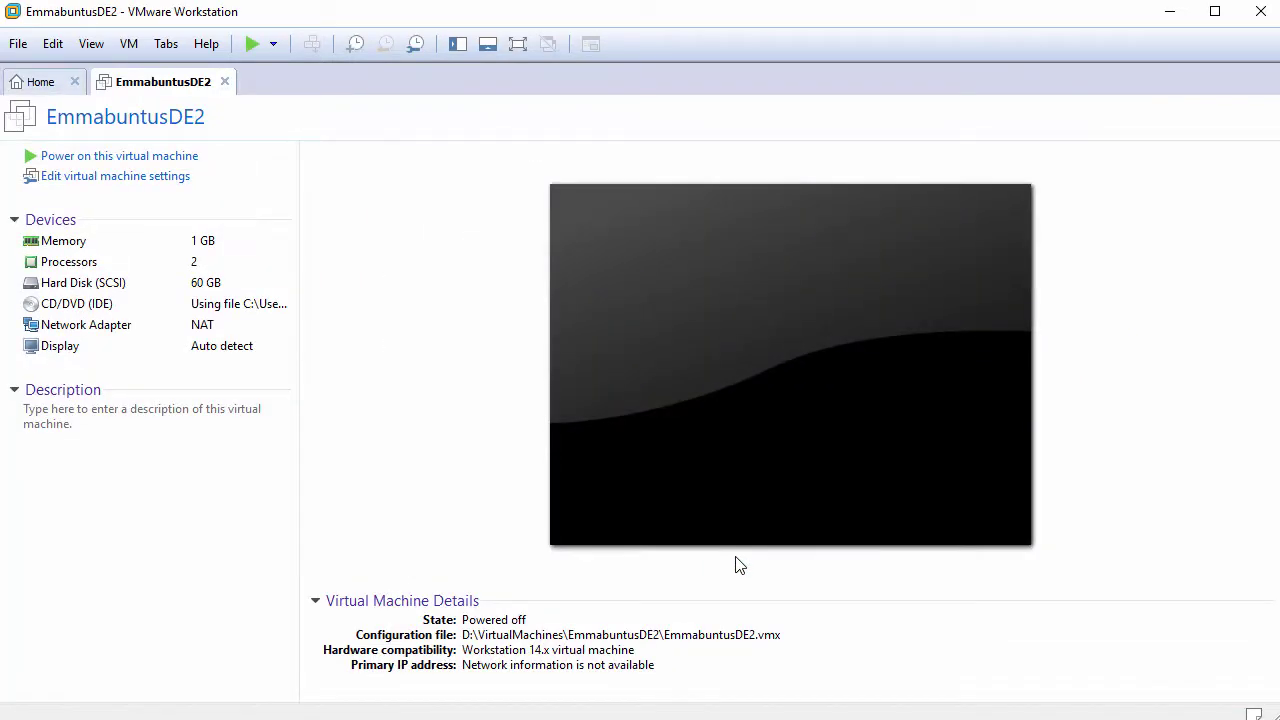
pyautogui.click(155, 160)
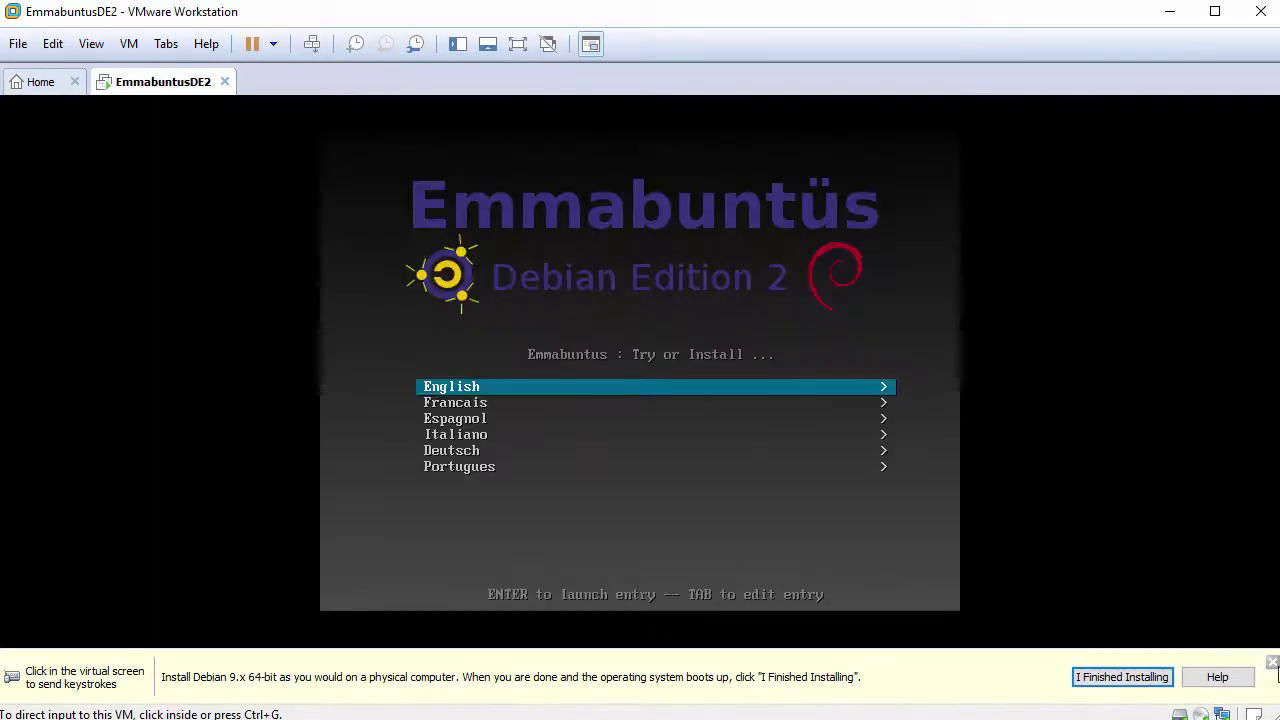
pyautogui.click(1273, 663)
# From the English boot options, launch 'Install Emmabuntus in Graphic mode'.
pyautogui.click(814, 517)
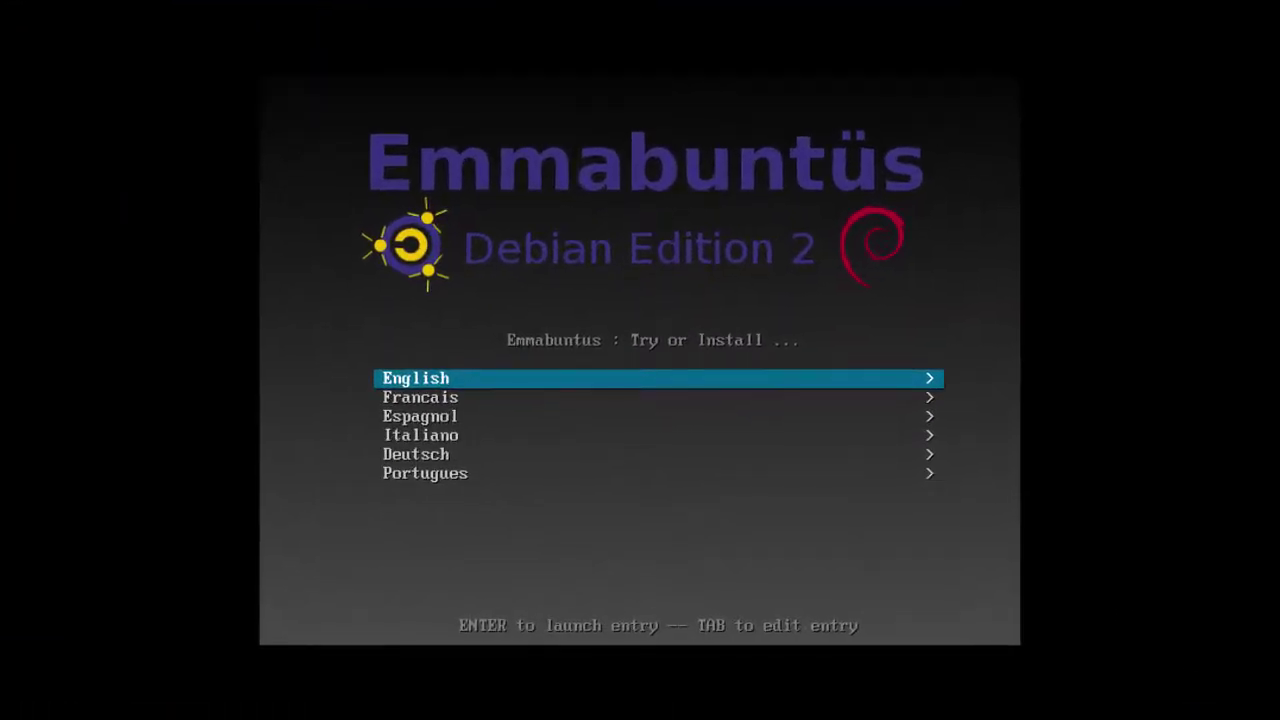
pyautogui.press('Return')
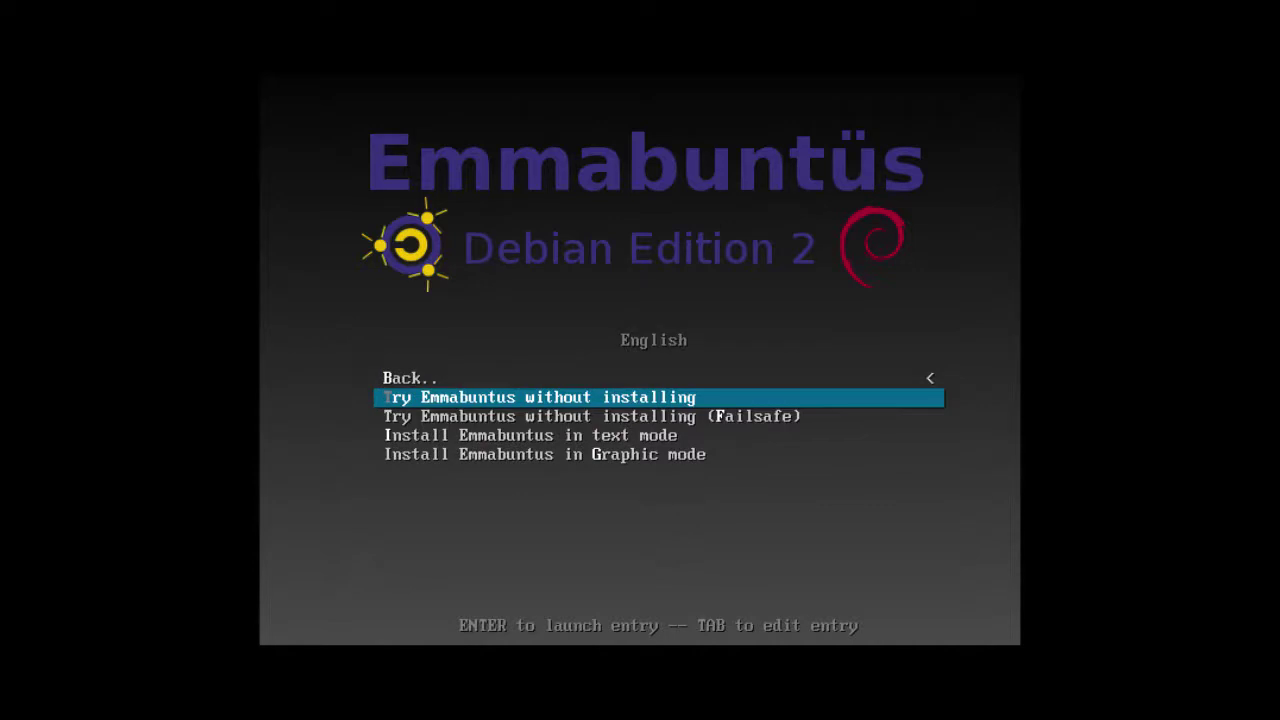
pyautogui.press('Down')
pyautogui.press('Down')
pyautogui.press('Down')
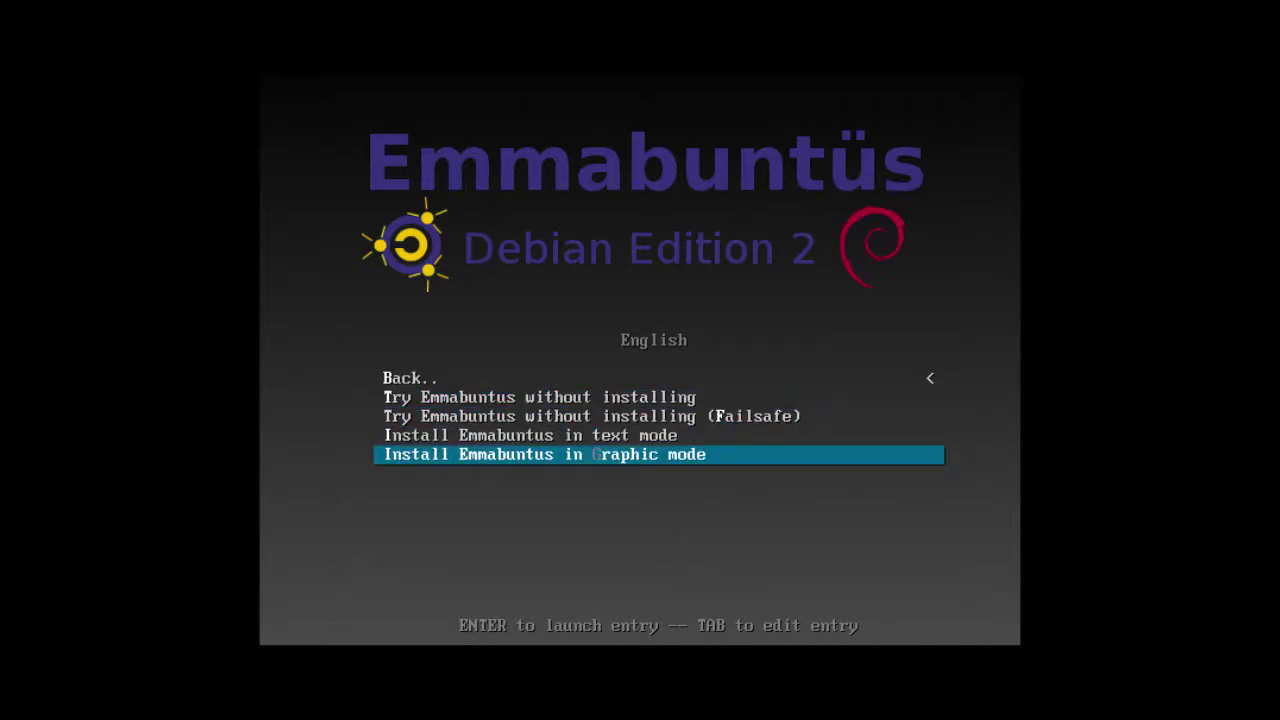
pyautogui.press('Return')
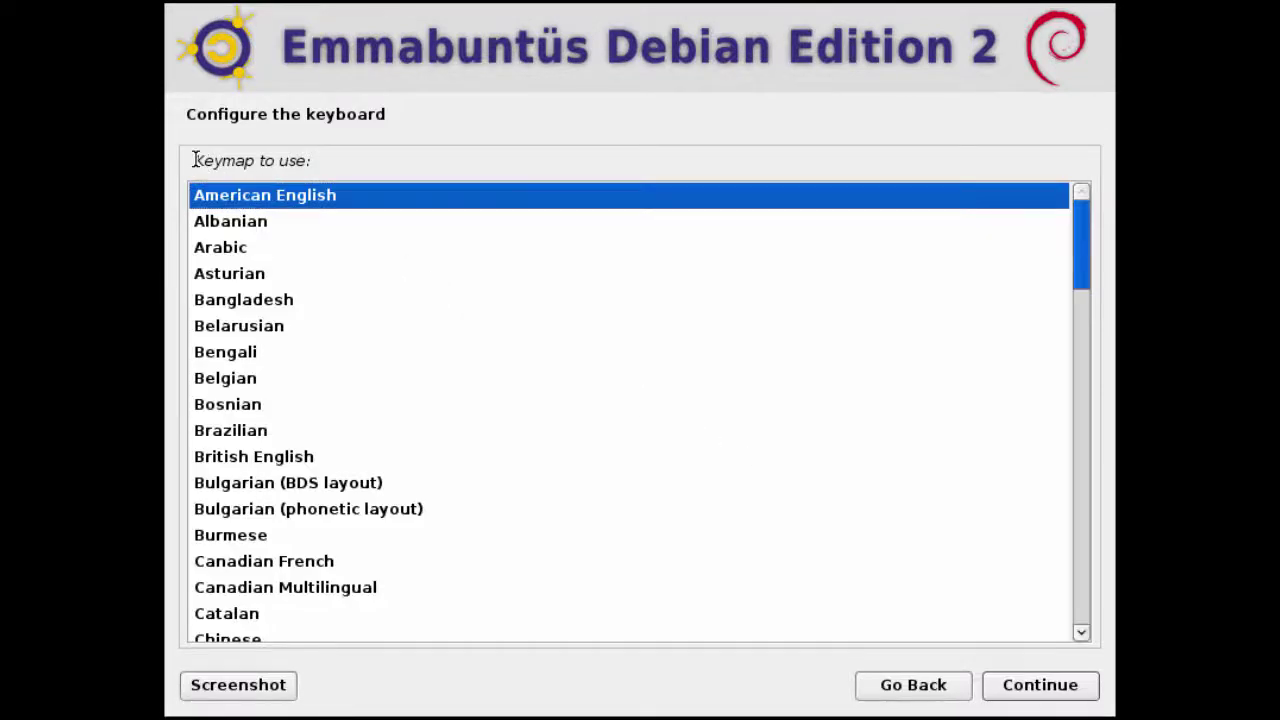
# Accept American English as the keymap and continue to the hostname prompt.
pyautogui.moveTo(194, 160); pyautogui.dragTo(324, 160)
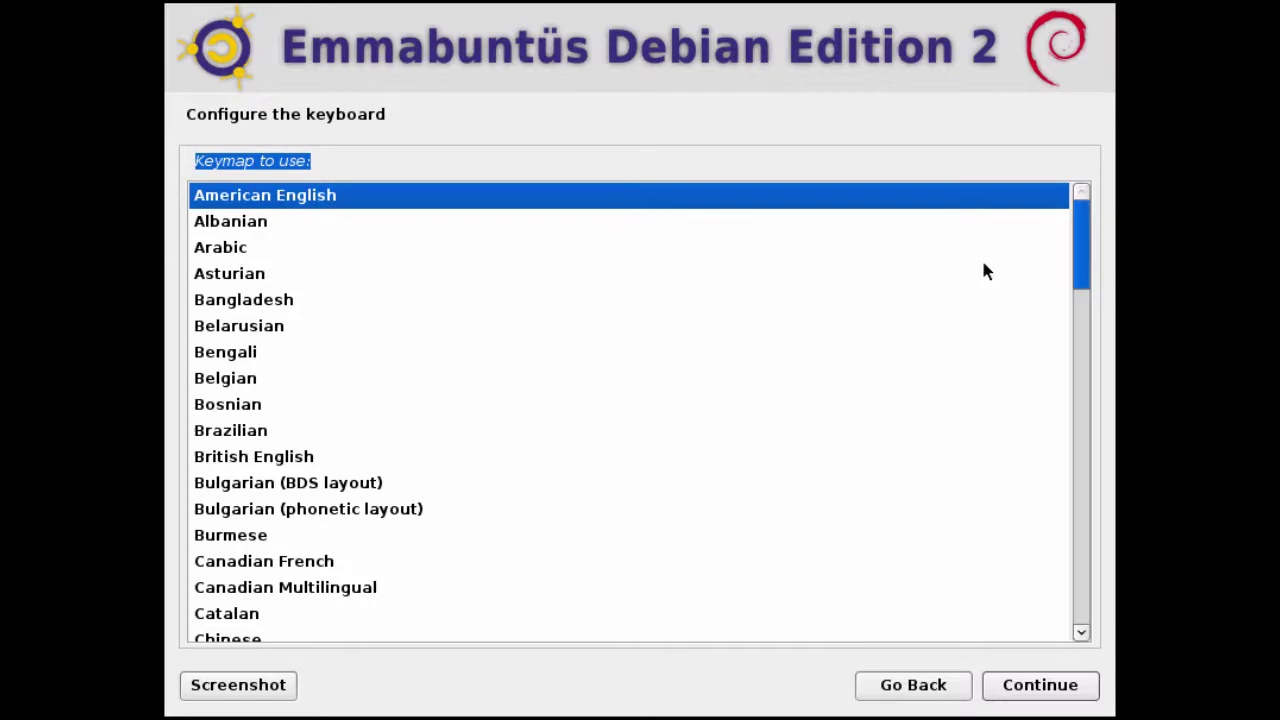
pyautogui.moveTo(1077, 230)
pyautogui.mouseDown()
pyautogui.moveTo(1077, 288)
pyautogui.moveTo(1074, 217)
pyautogui.mouseUp()
pyautogui.click(1014, 688)
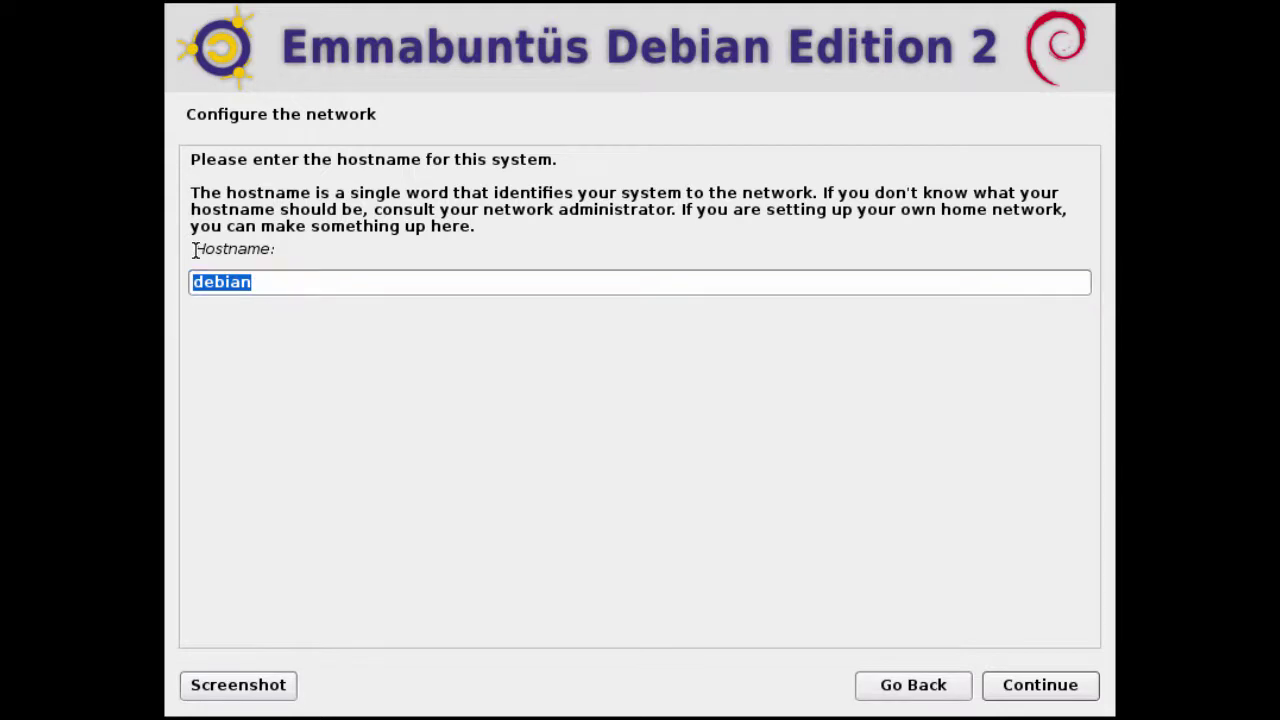
# Replace hostname debian with emmabuntus2018 and set the domain name to lab.local.
pyautogui.moveTo(196, 251); pyautogui.dragTo(302, 251)
pyautogui.moveTo(378, 290); pyautogui.dragTo(189, 283)
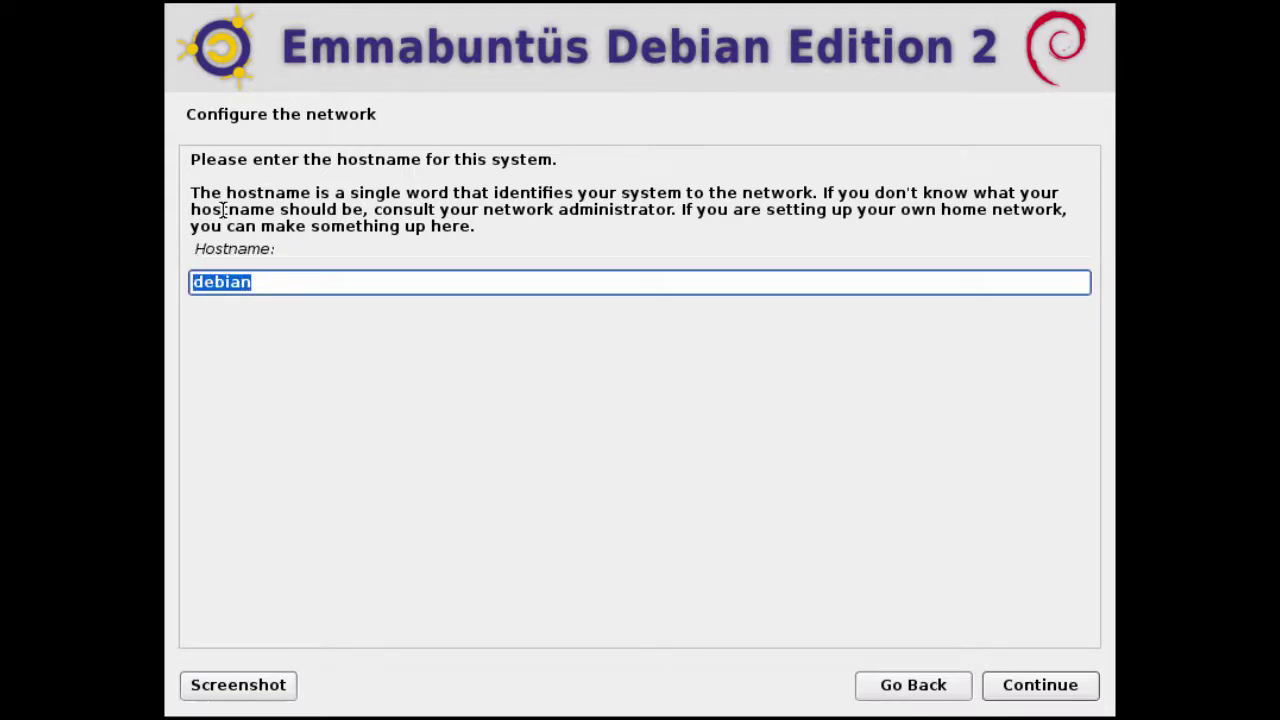
pyautogui.write('emmabu')
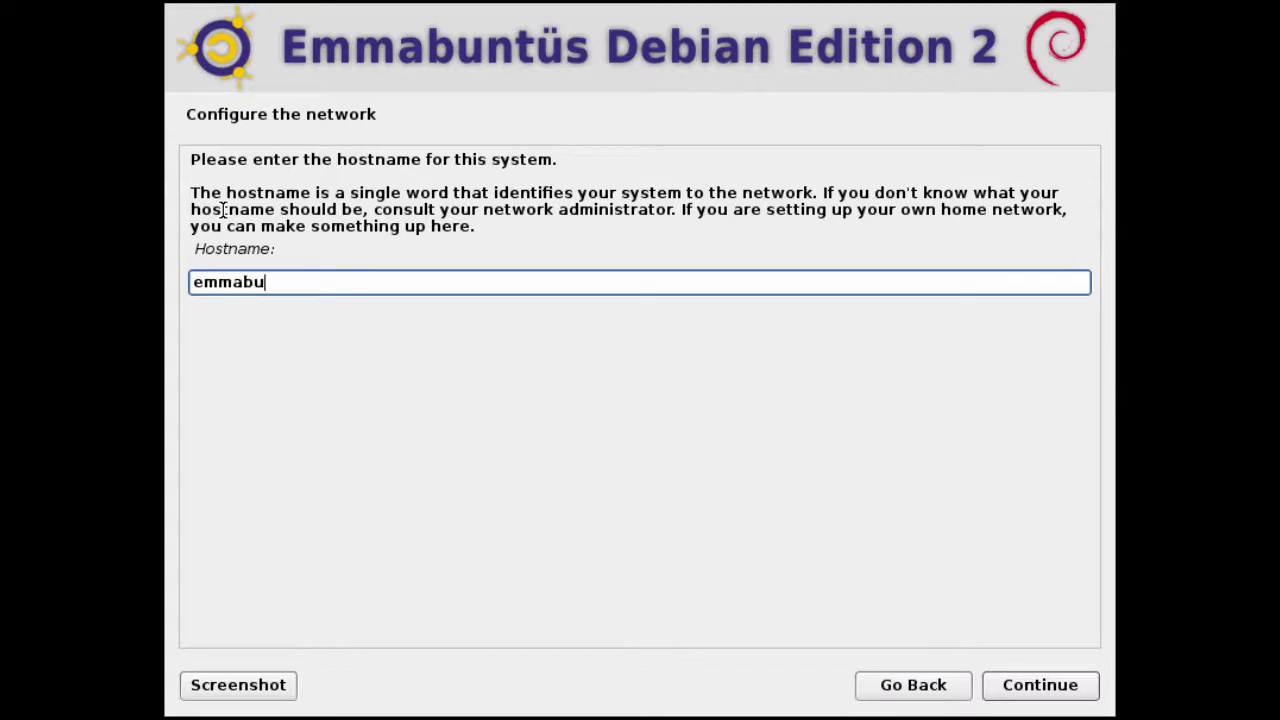
pyautogui.write('ntus2018')
pyautogui.click(1020, 686)
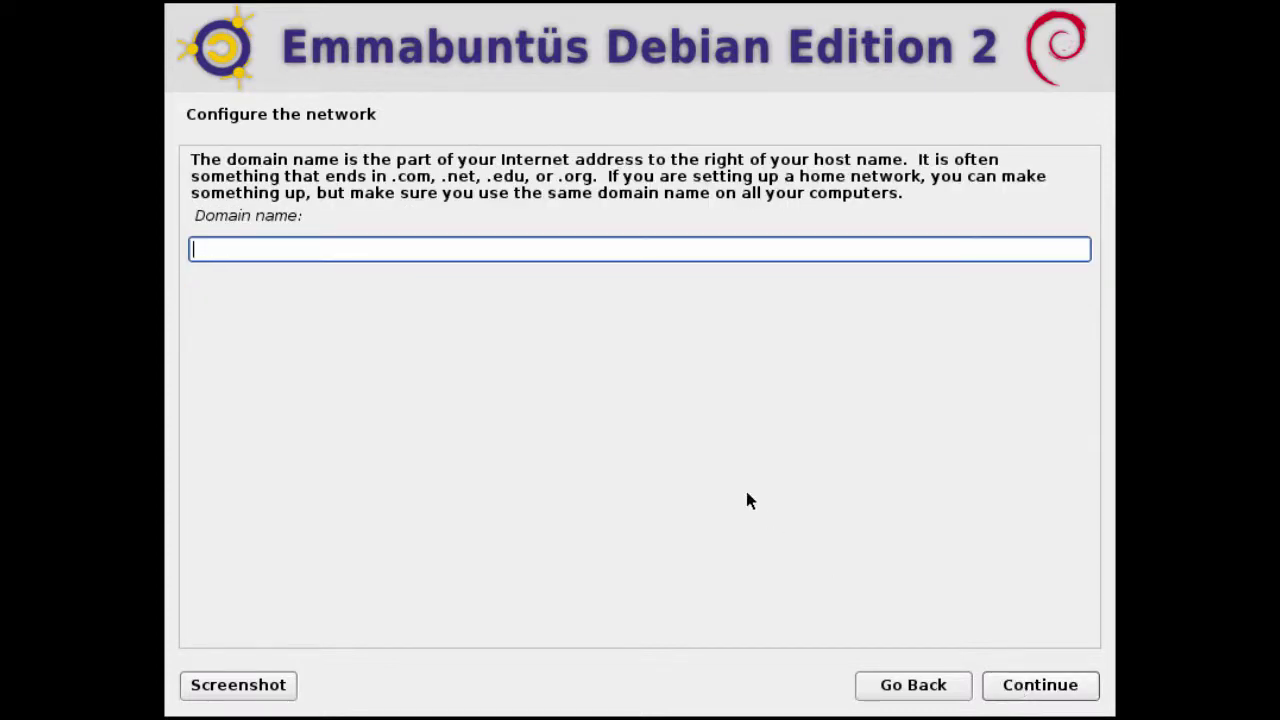
pyautogui.write('lab.local')
pyautogui.click(1045, 690)
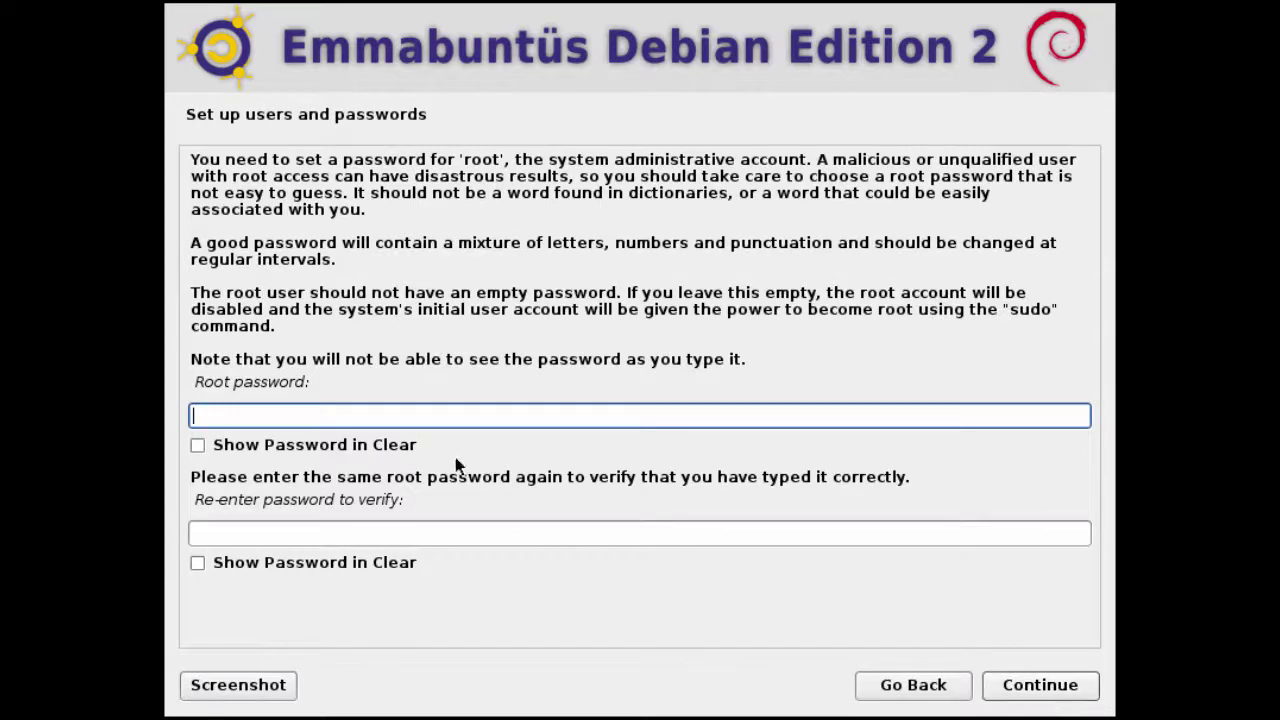
# Enter and confirm the root password.
pyautogui.moveTo(196, 382); pyautogui.dragTo(395, 401)
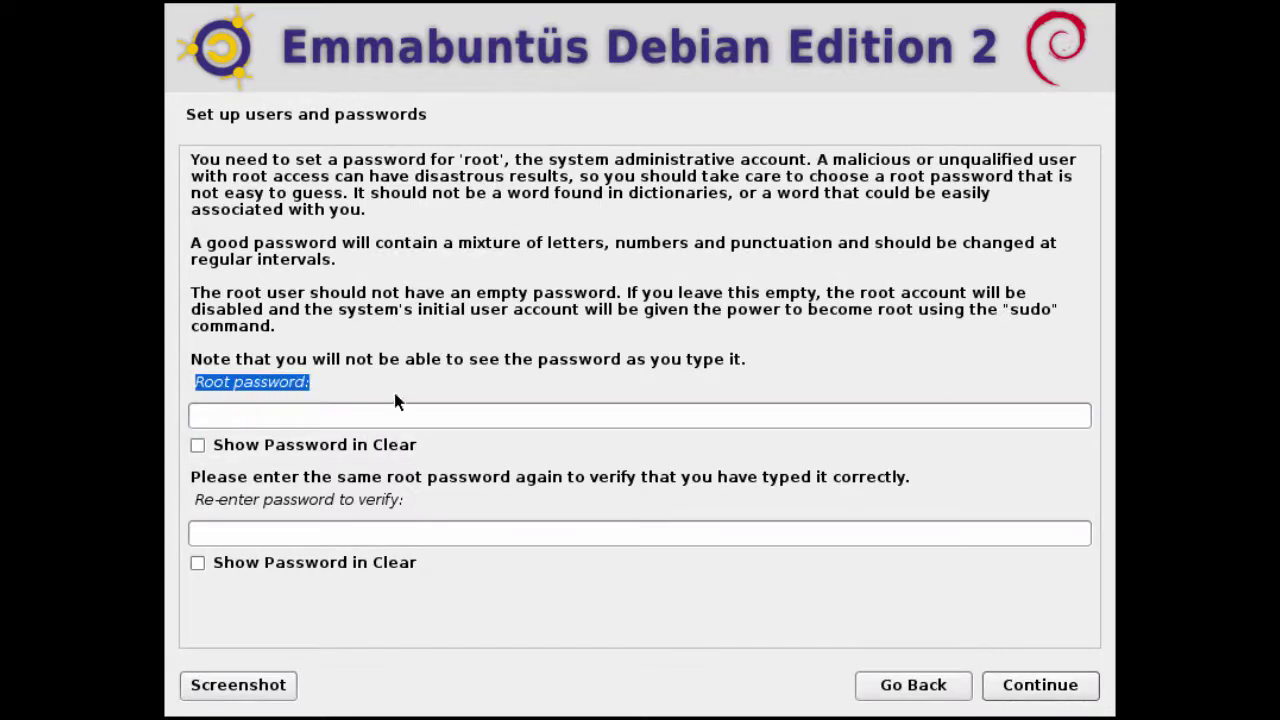
pyautogui.click(450, 408)
pyautogui.write('********')
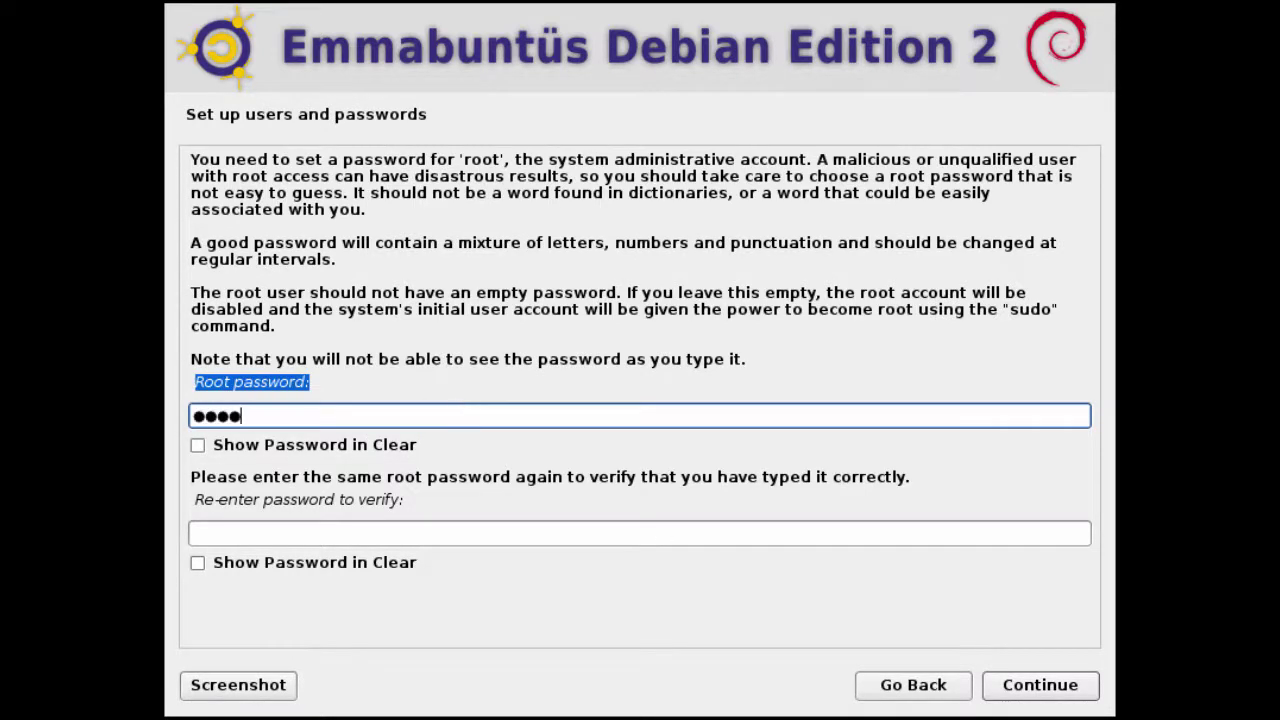
pyautogui.press('Tab')
pyautogui.write('***')
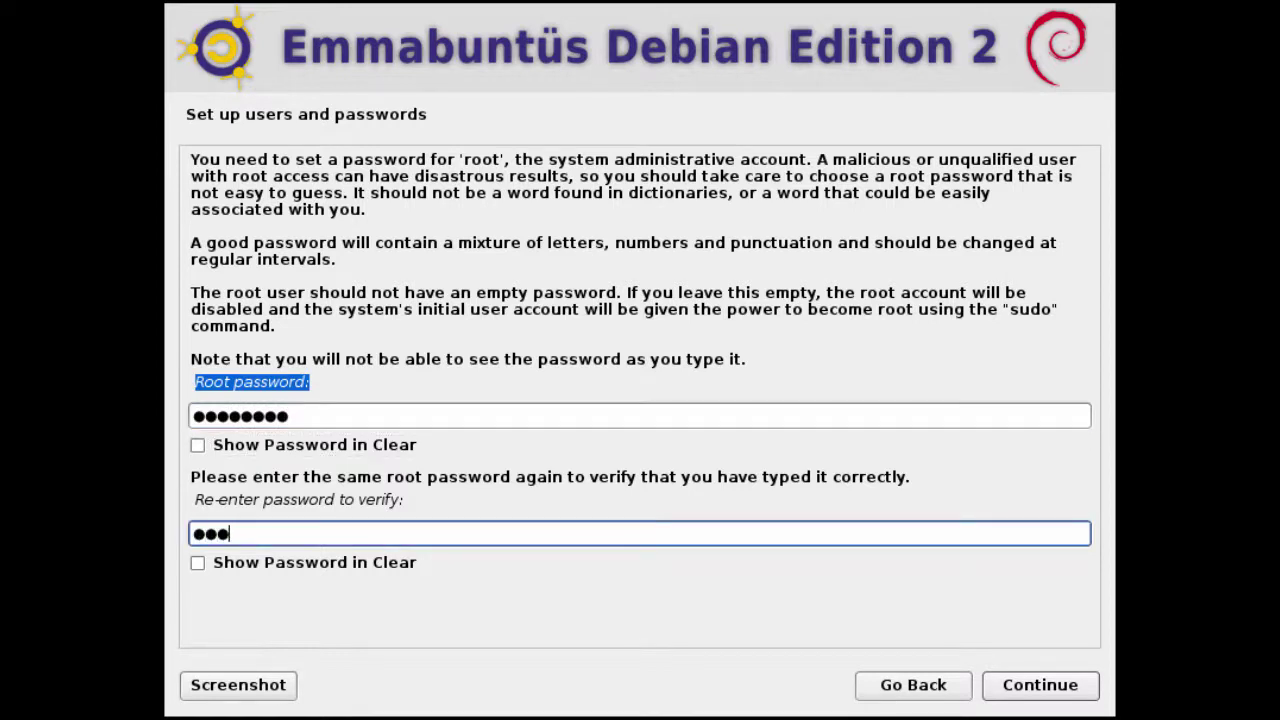
pyautogui.write('*****')
pyautogui.click(1030, 698)
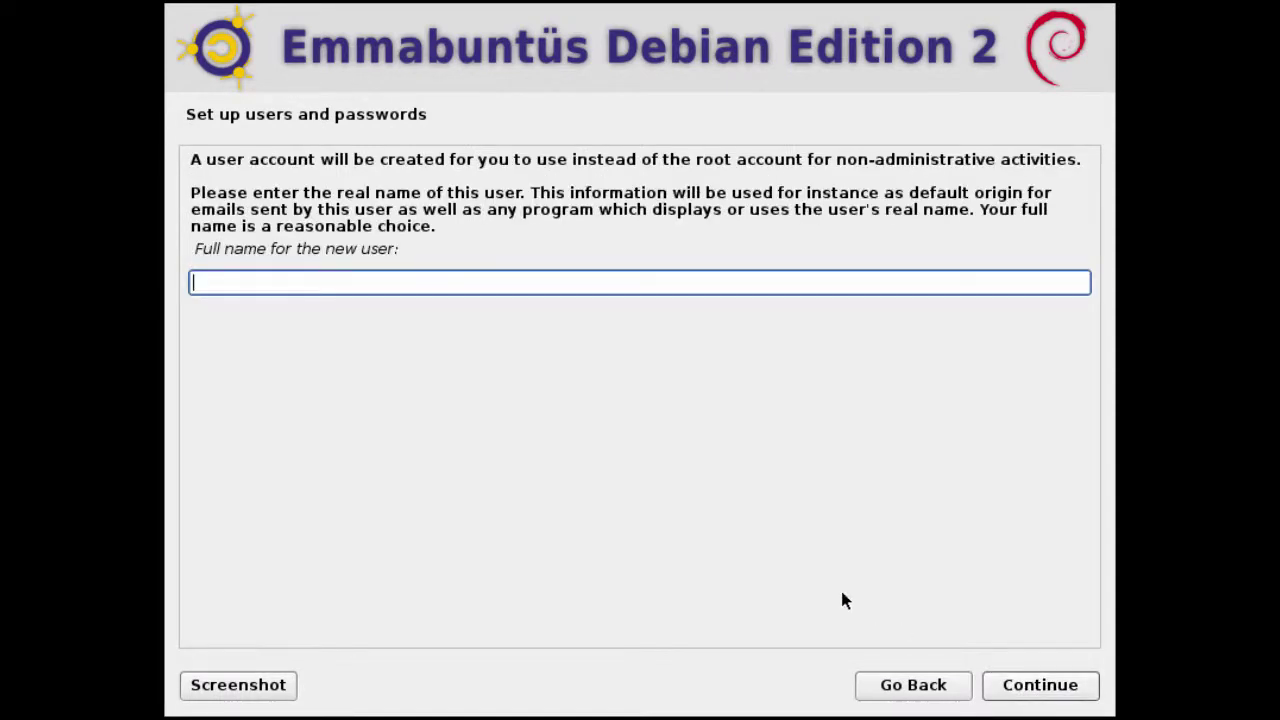
# Create the user account: enter the user's full name, keep the suggested username, set and confirm its password.
pyautogui.write('John Smith')
pyautogui.click(1012, 688)
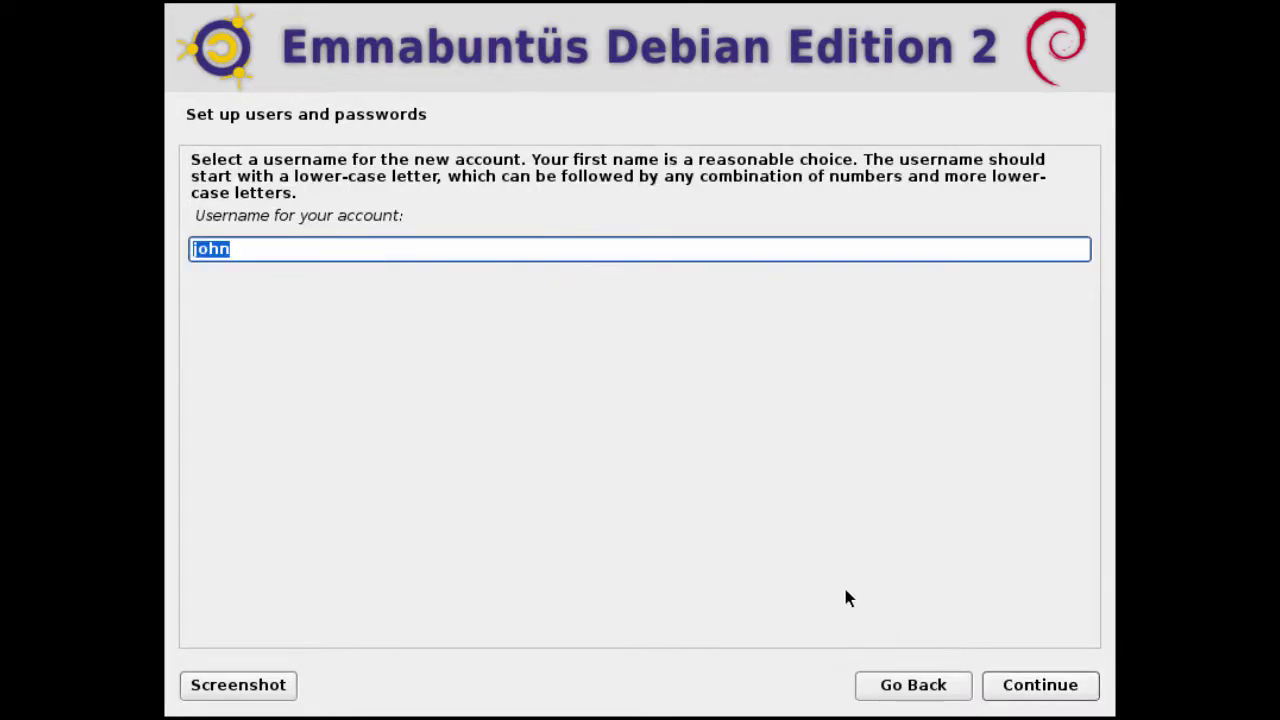
pyautogui.click(1007, 683)
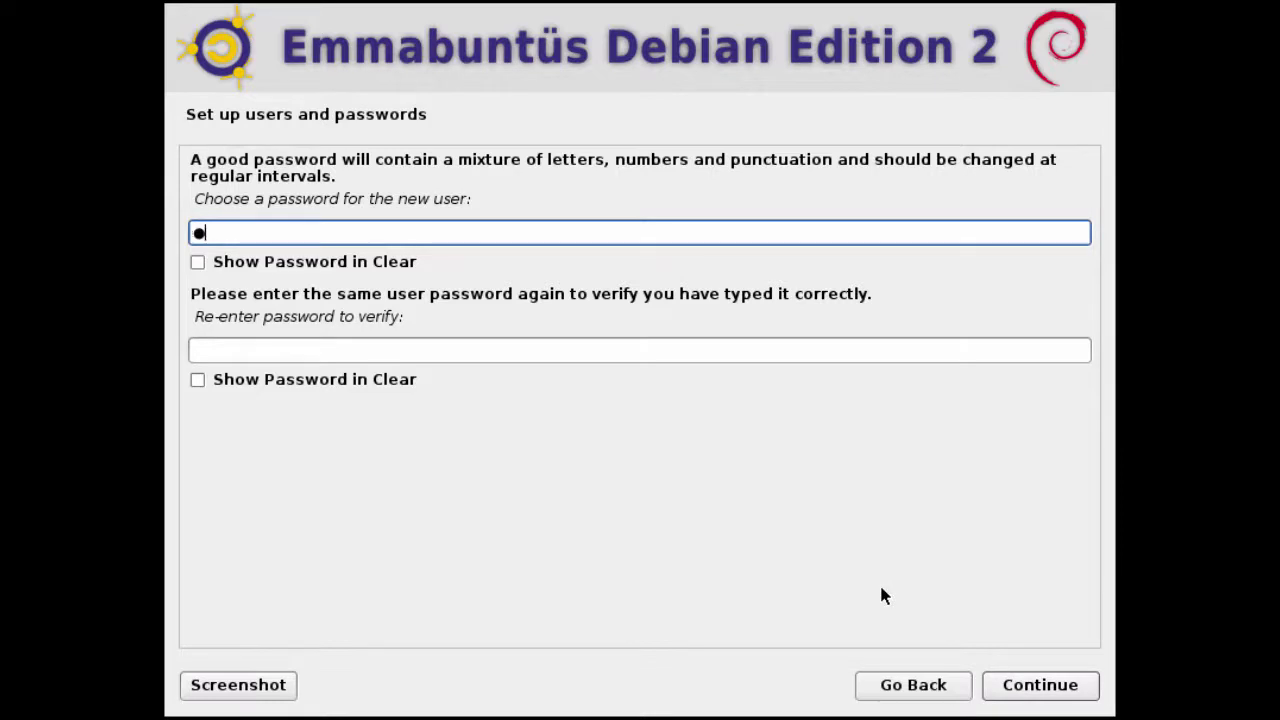
pyautogui.write('*******')
pyautogui.press('Tab')
pyautogui.press('Tab')
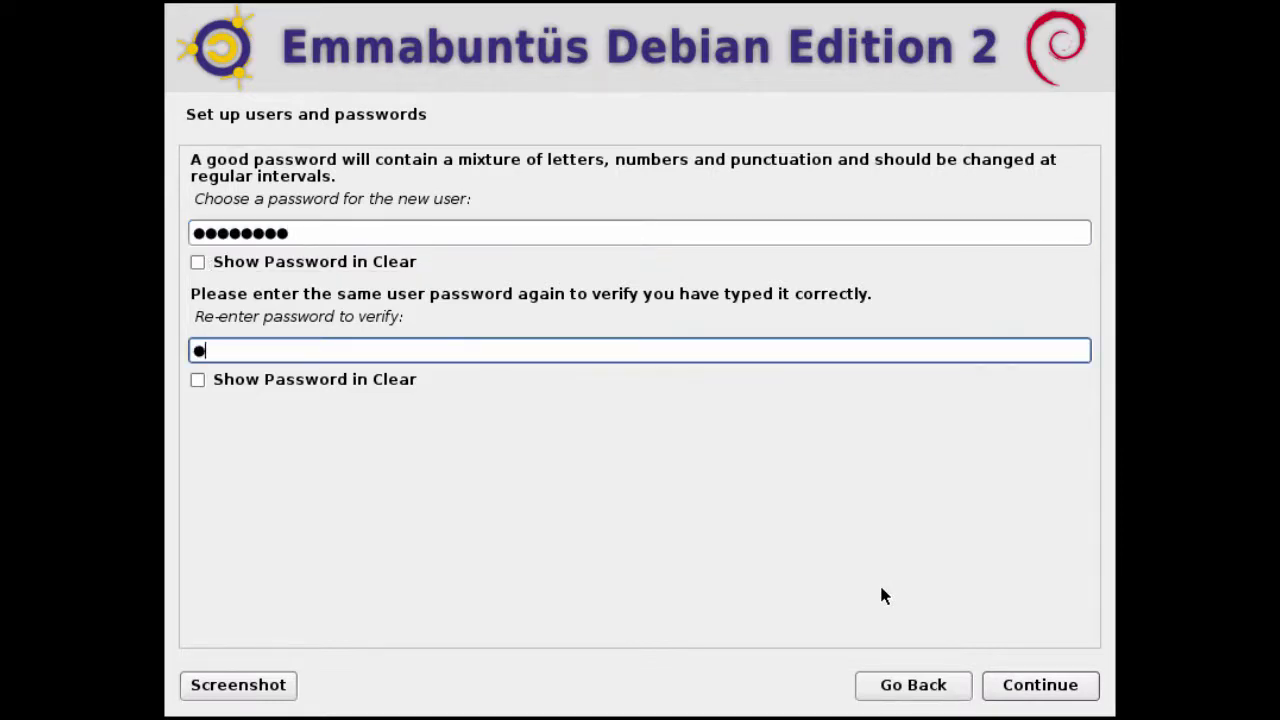
pyautogui.write('*******')
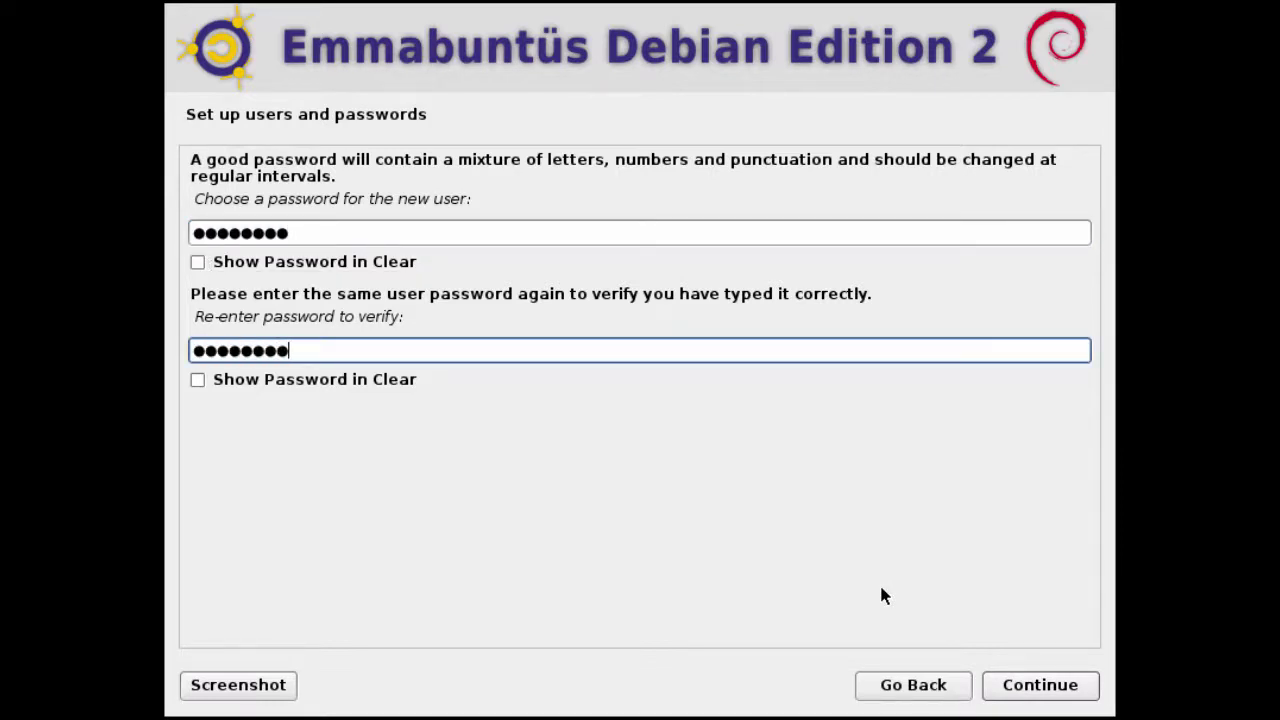
pyautogui.click(1020, 686)
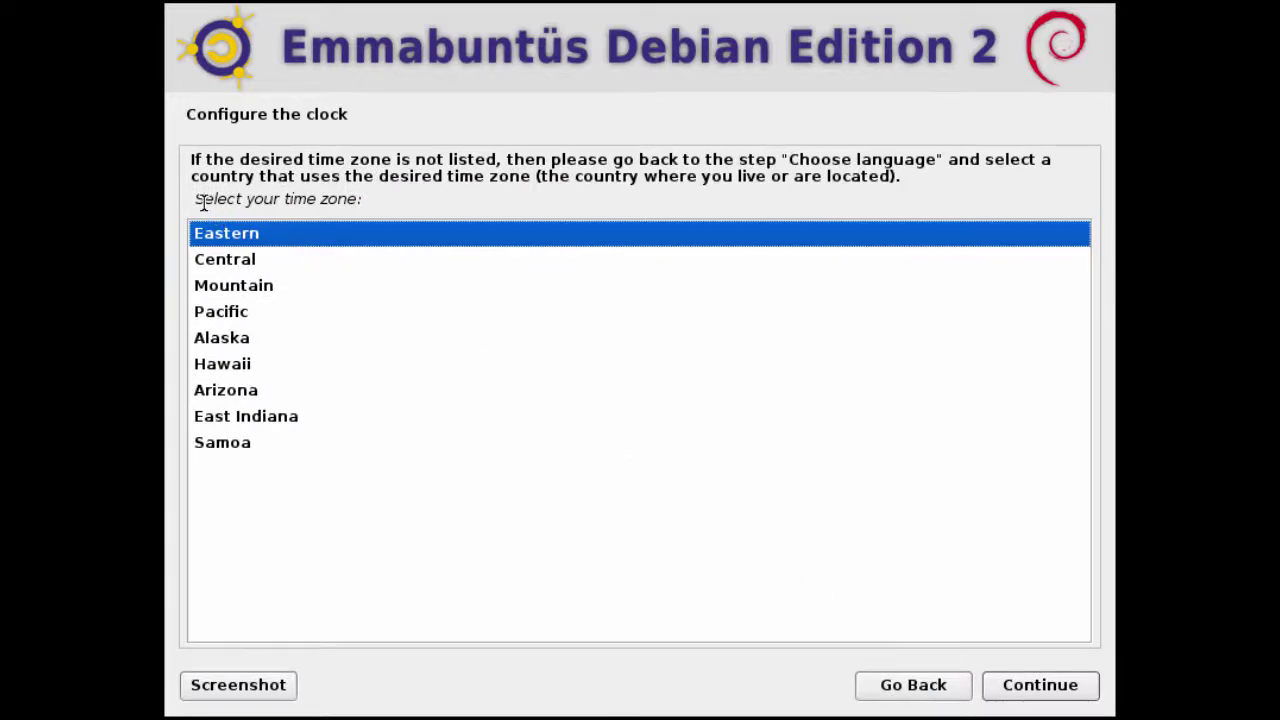
# Choose Mountain as the time zone and continue to partitioning.
pyautogui.moveTo(197, 199); pyautogui.dragTo(366, 214)
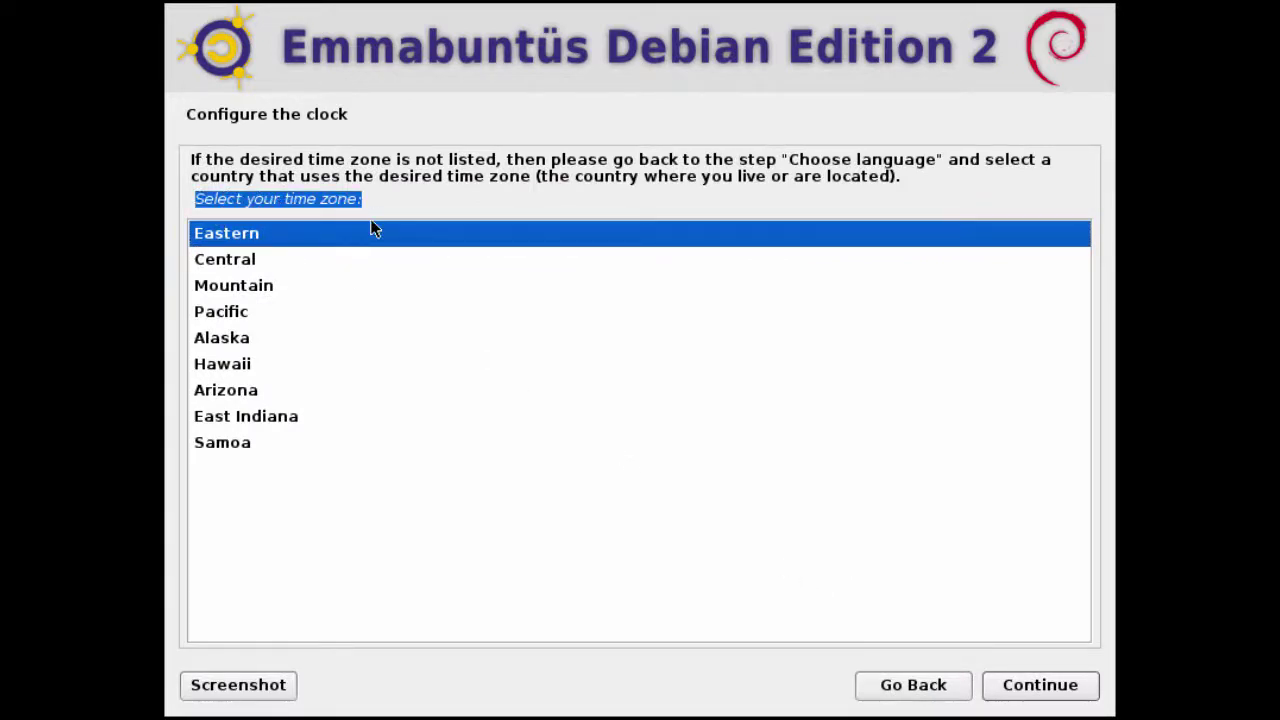
pyautogui.click(278, 290)
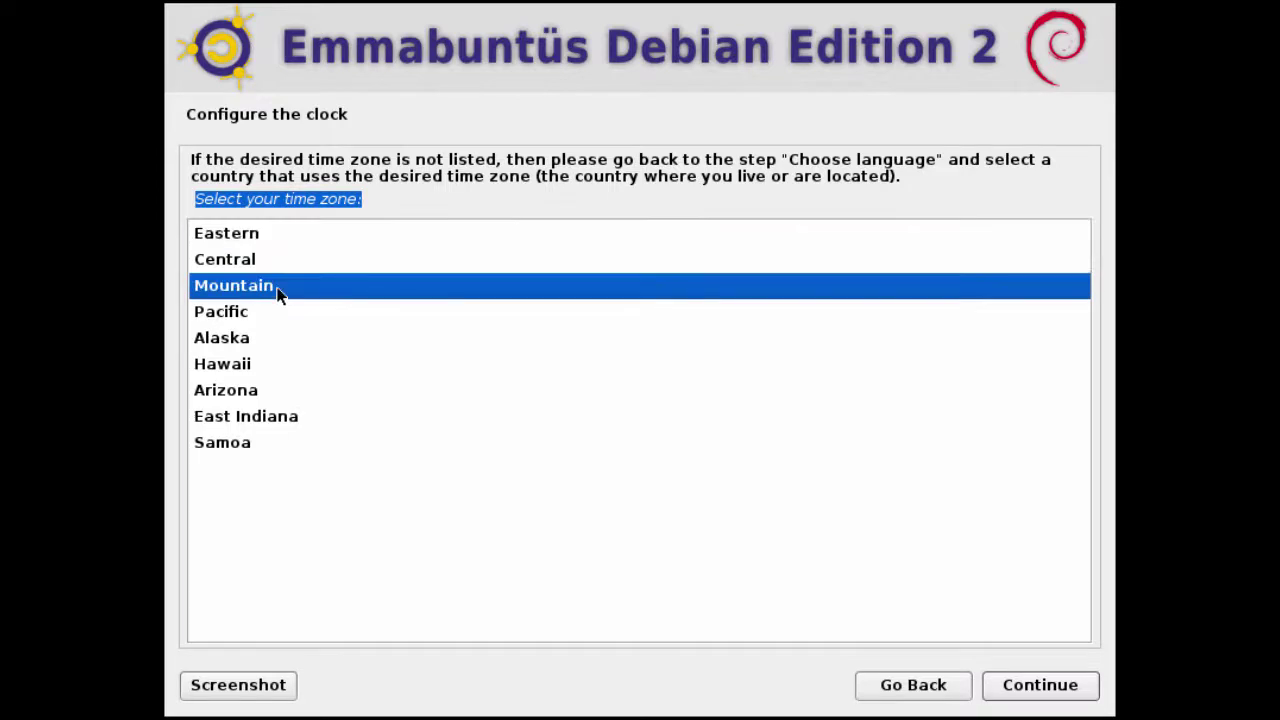
pyautogui.click(1008, 680)
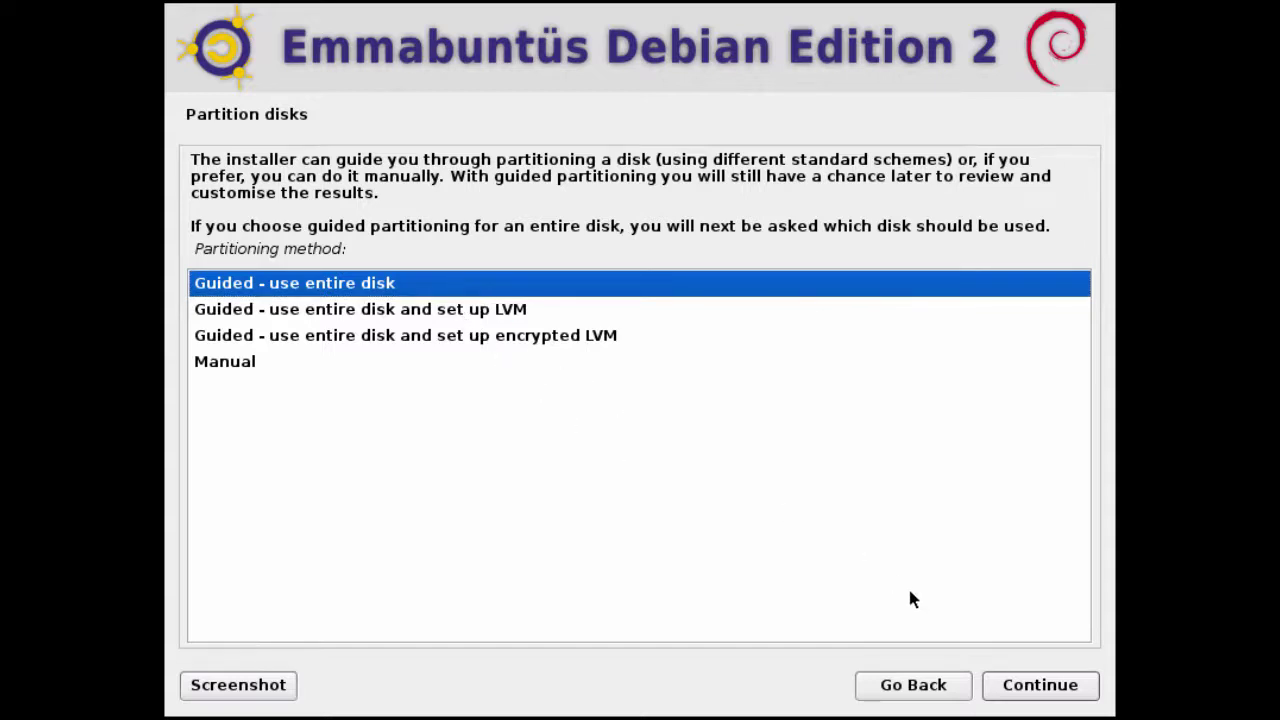
# Guided-partition the whole 64.4 GB sda disk in one partition and write the changes.
pyautogui.click(1028, 685)
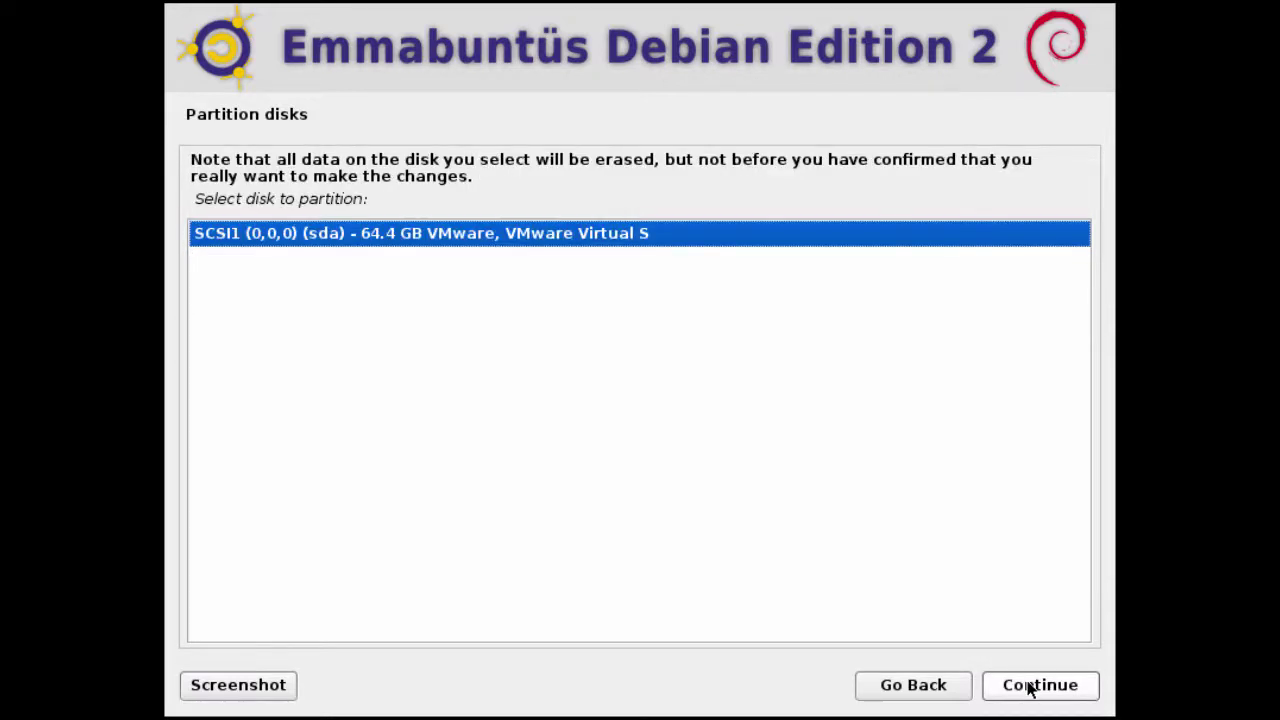
pyautogui.click(1030, 686)
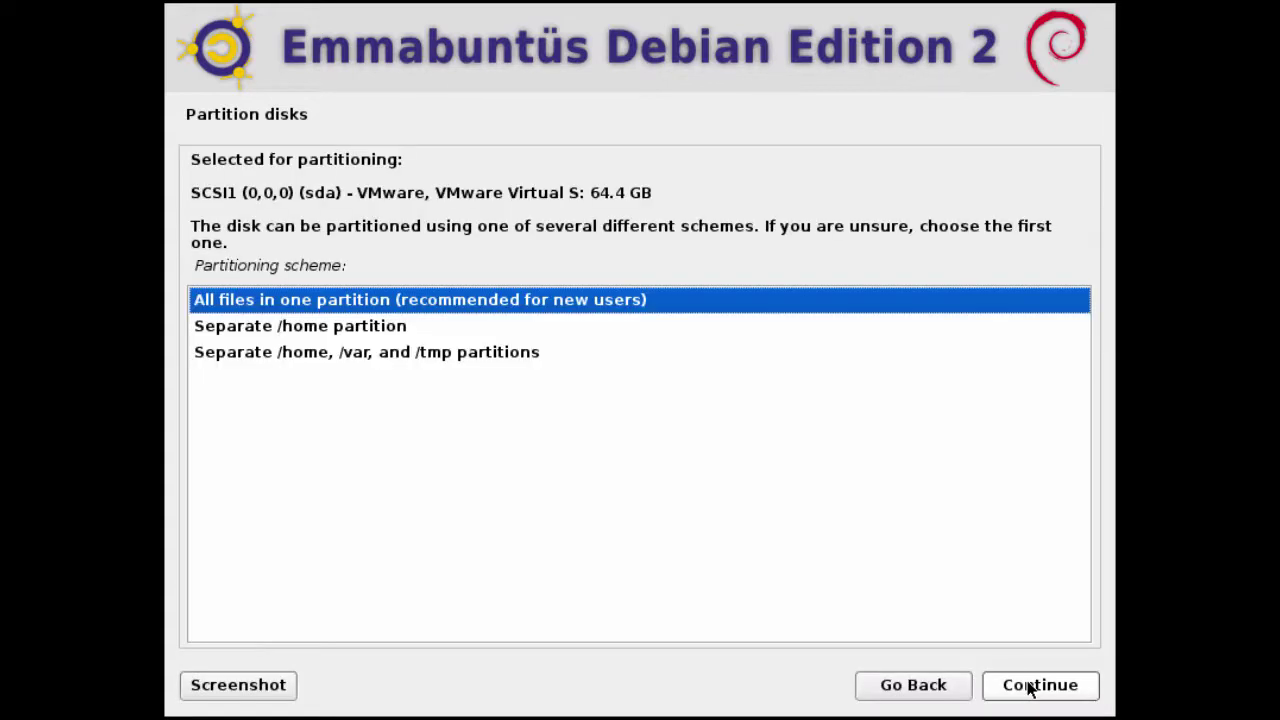
pyautogui.click(1031, 688)
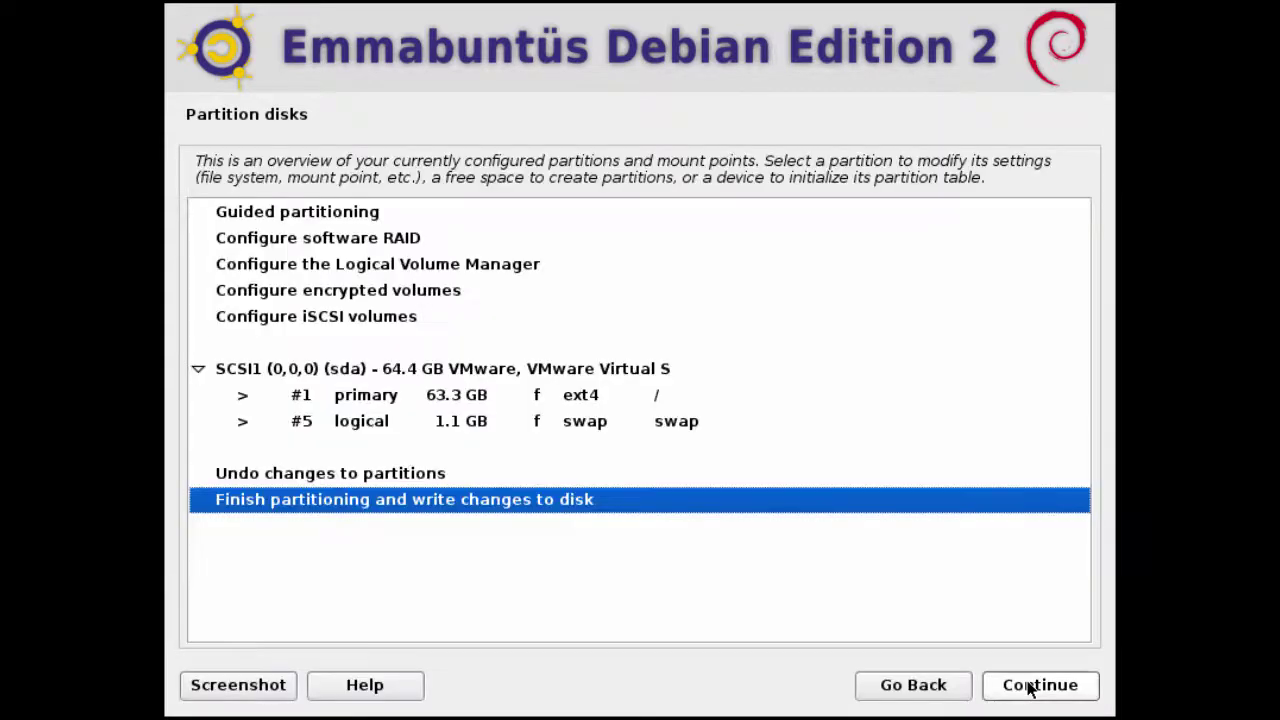
pyautogui.click(1031, 686)
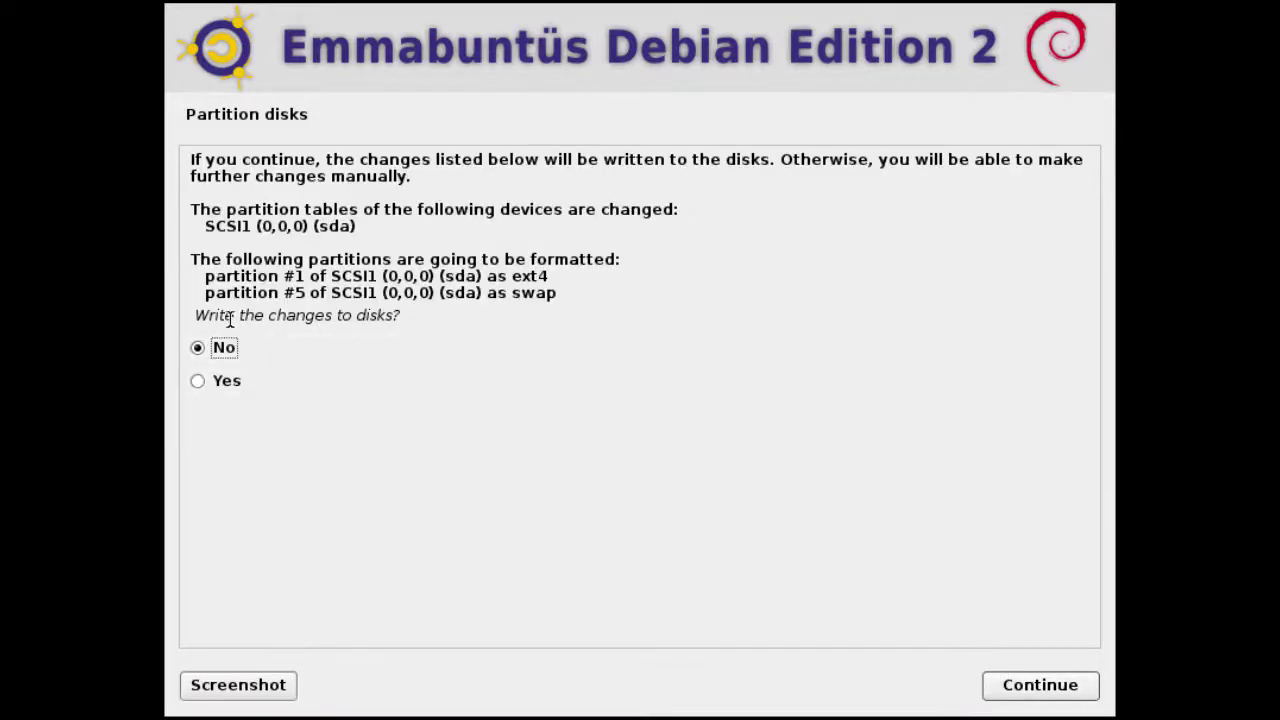
pyautogui.moveTo(195, 315); pyautogui.dragTo(342, 332)
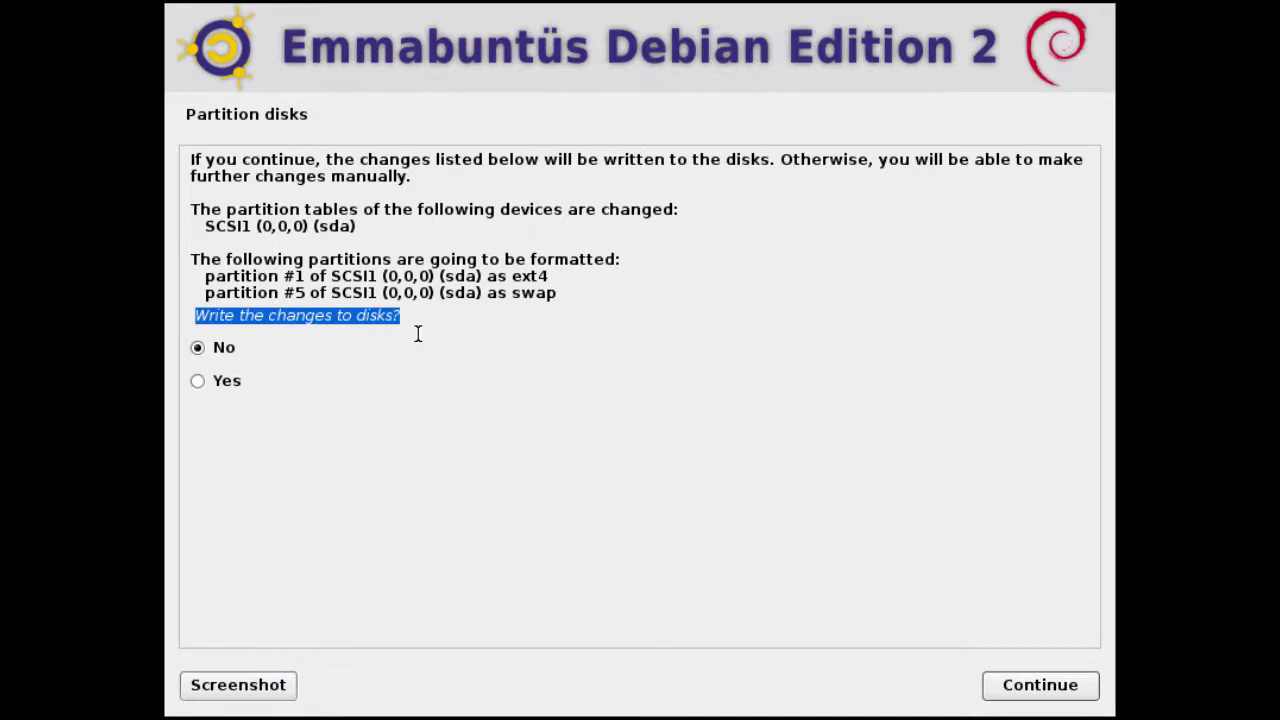
pyautogui.click(241, 382)
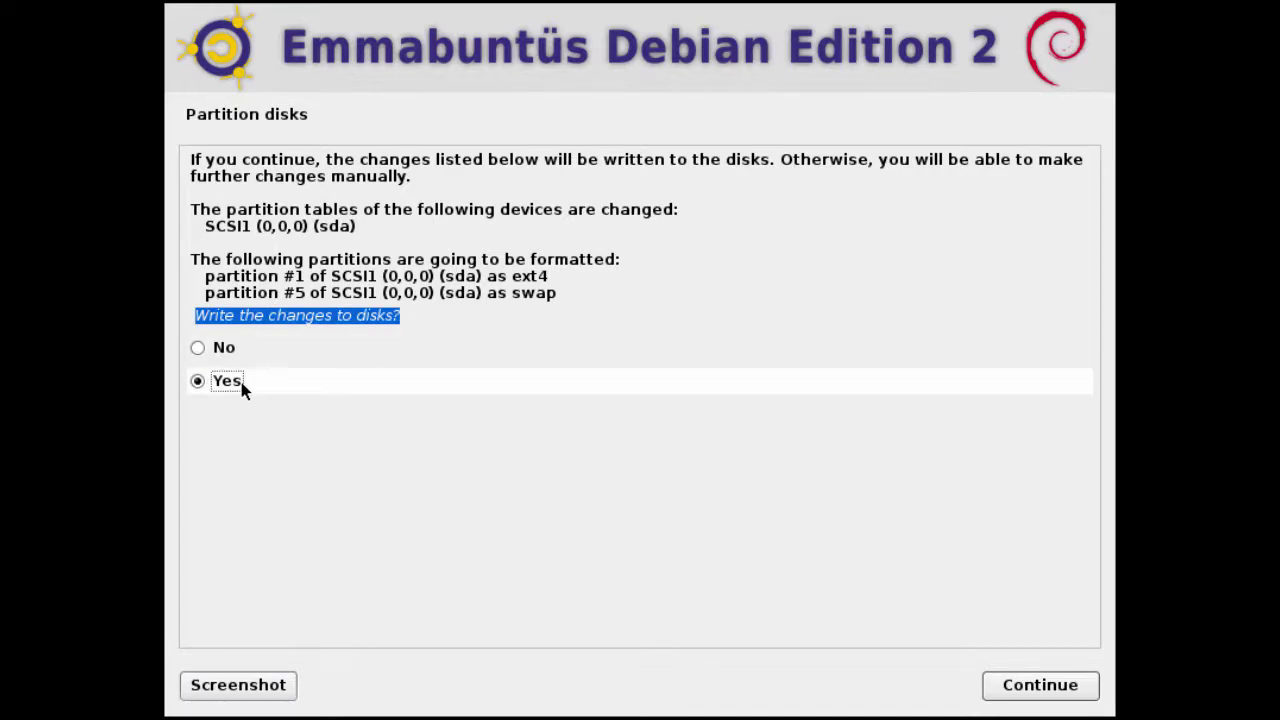
pyautogui.click(1013, 686)
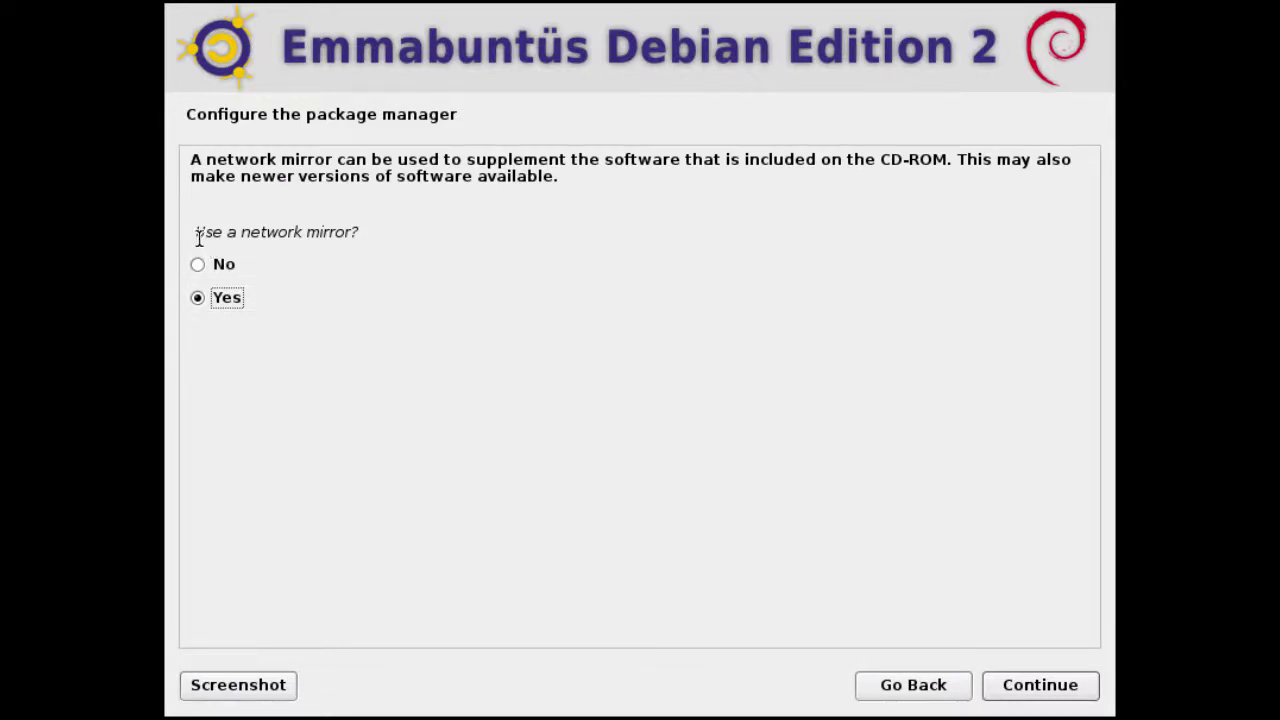
# Use a United States network mirror, mirrors.kernel.org, with no HTTP proxy.
pyautogui.moveTo(195, 231); pyautogui.dragTo(383, 252)
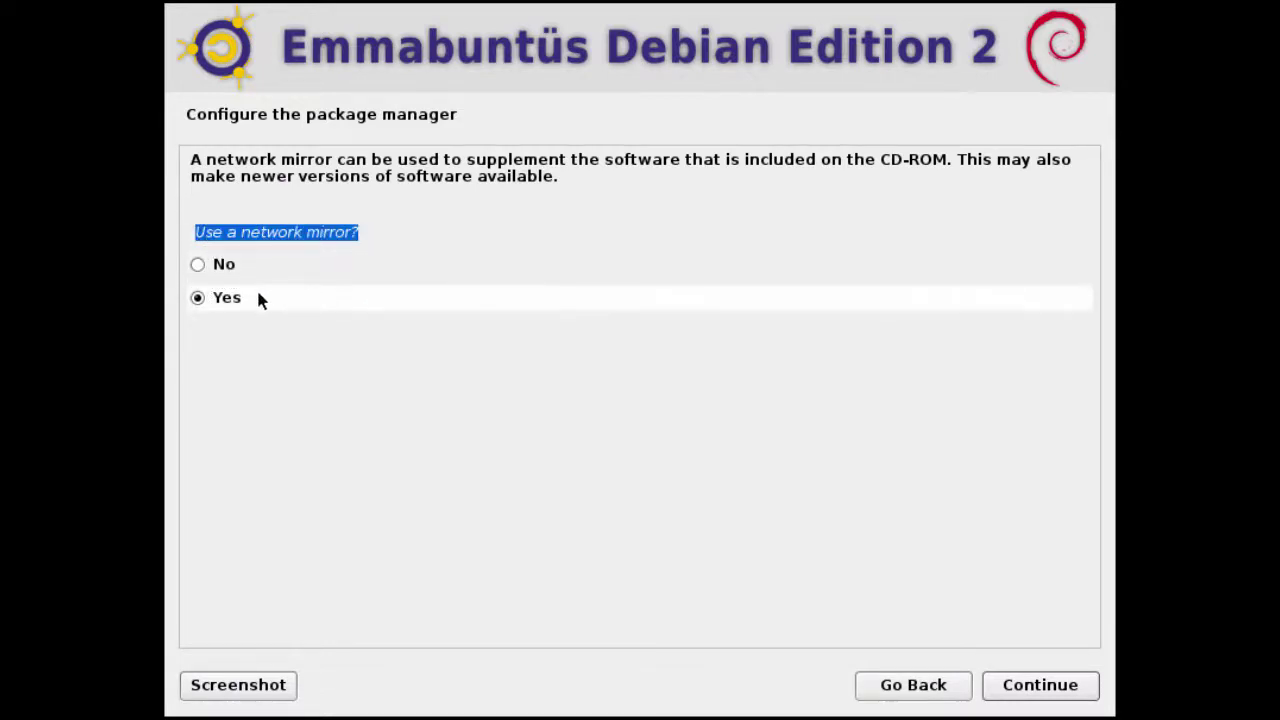
pyautogui.click(234, 300)
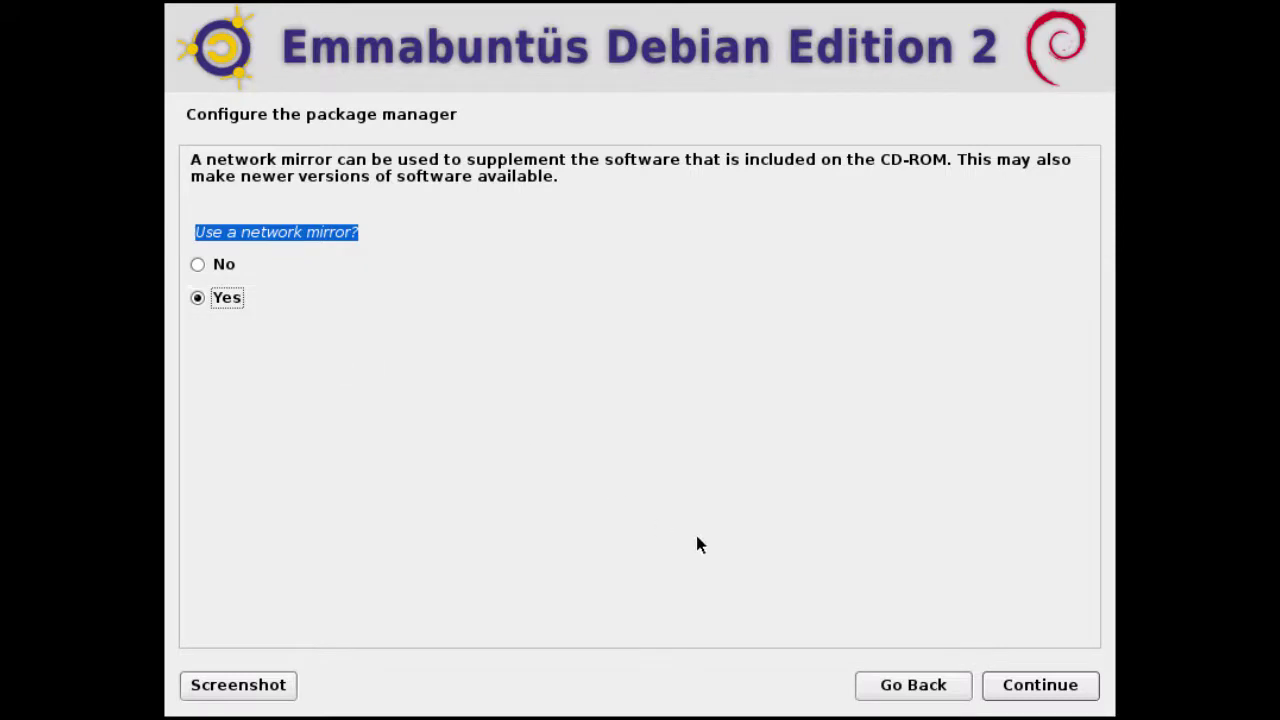
pyautogui.click(1015, 686)
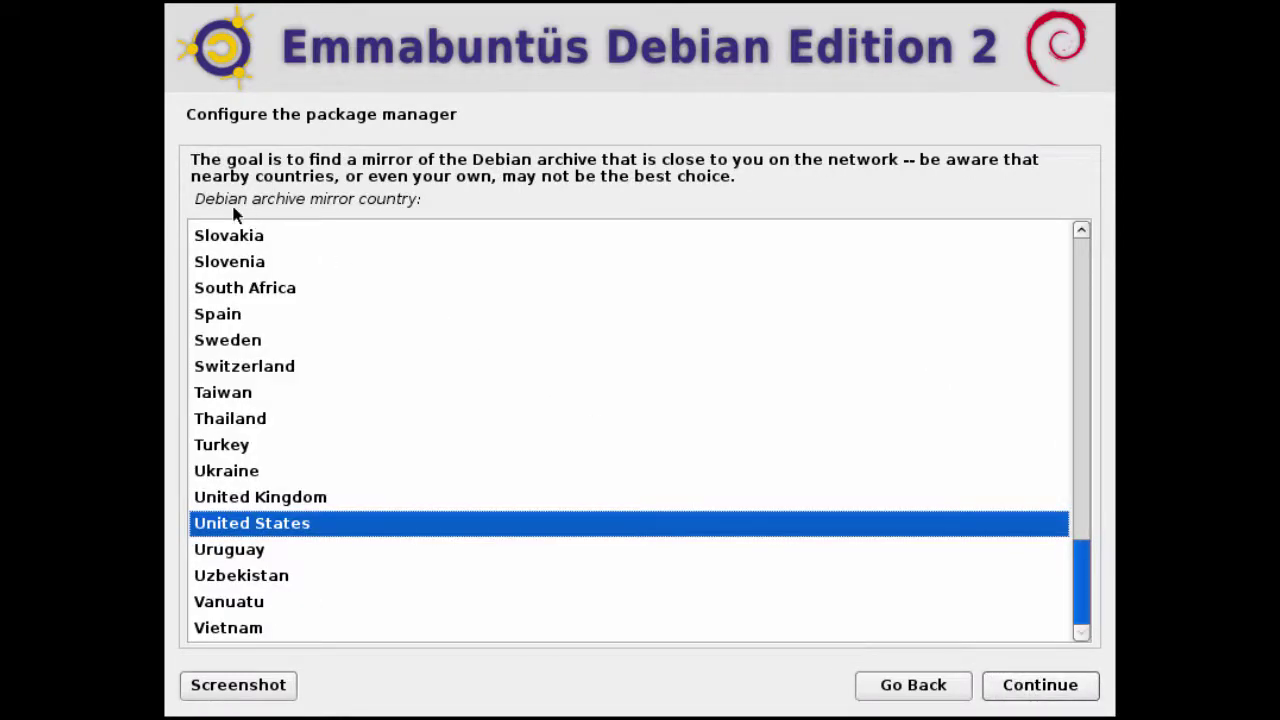
pyautogui.moveTo(203, 199); pyautogui.dragTo(432, 208)
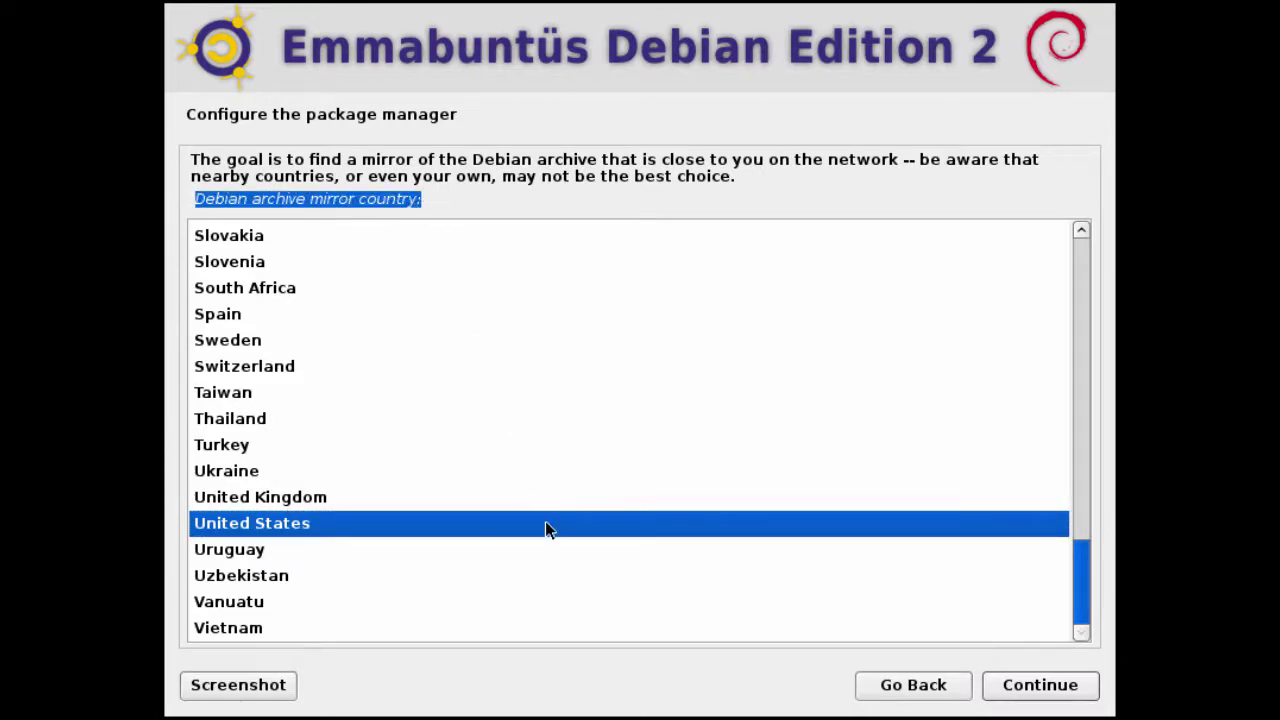
pyautogui.click(1007, 698)
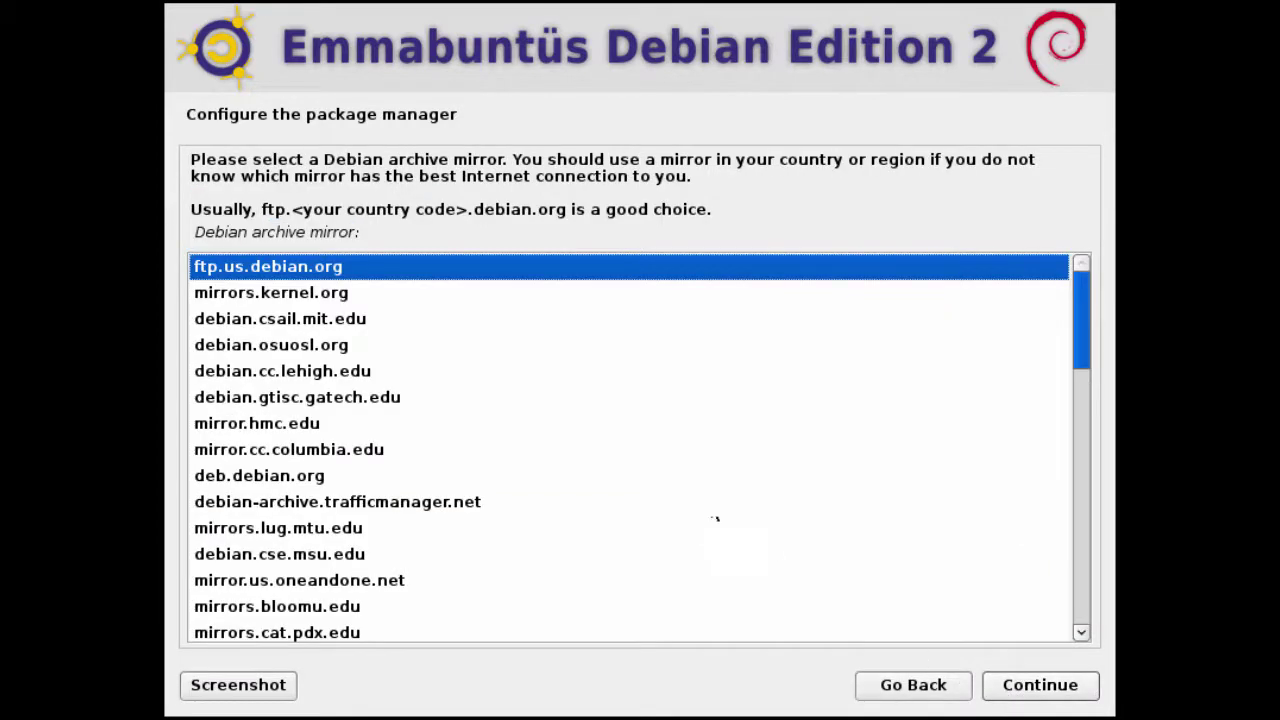
pyautogui.moveTo(195, 231); pyautogui.dragTo(392, 235)
pyautogui.click(322, 295)
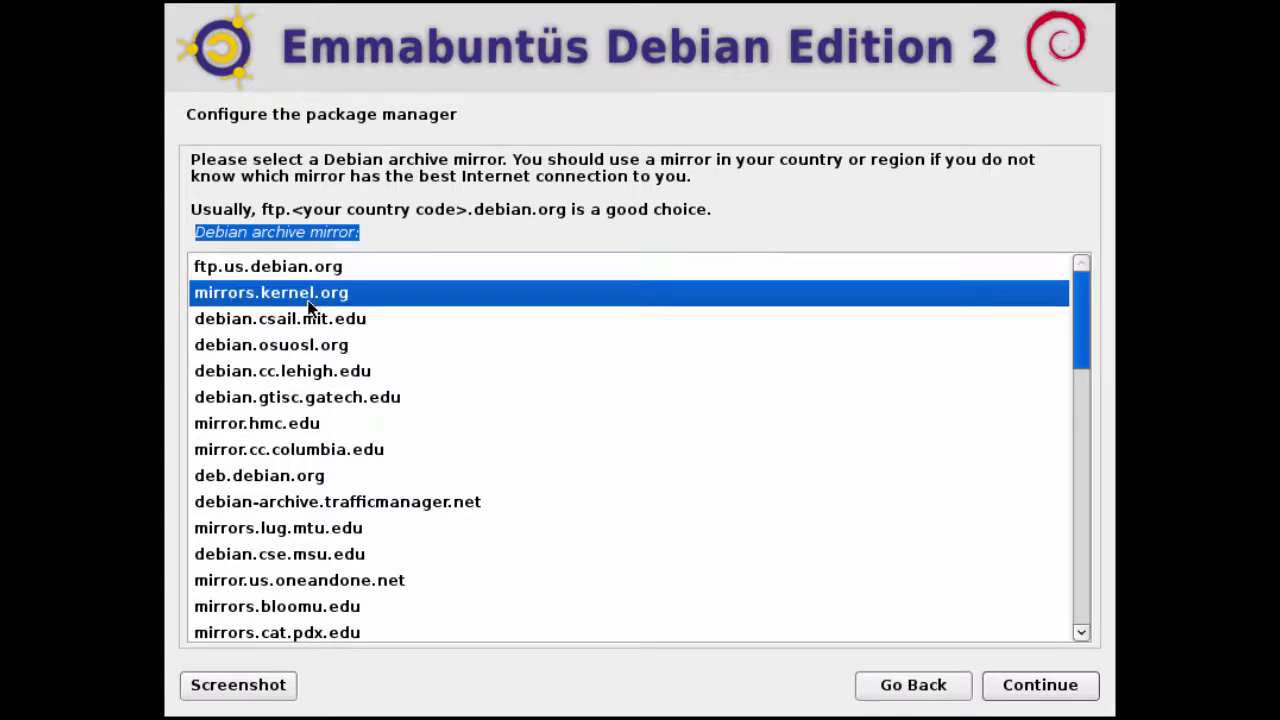
pyautogui.click(1005, 686)
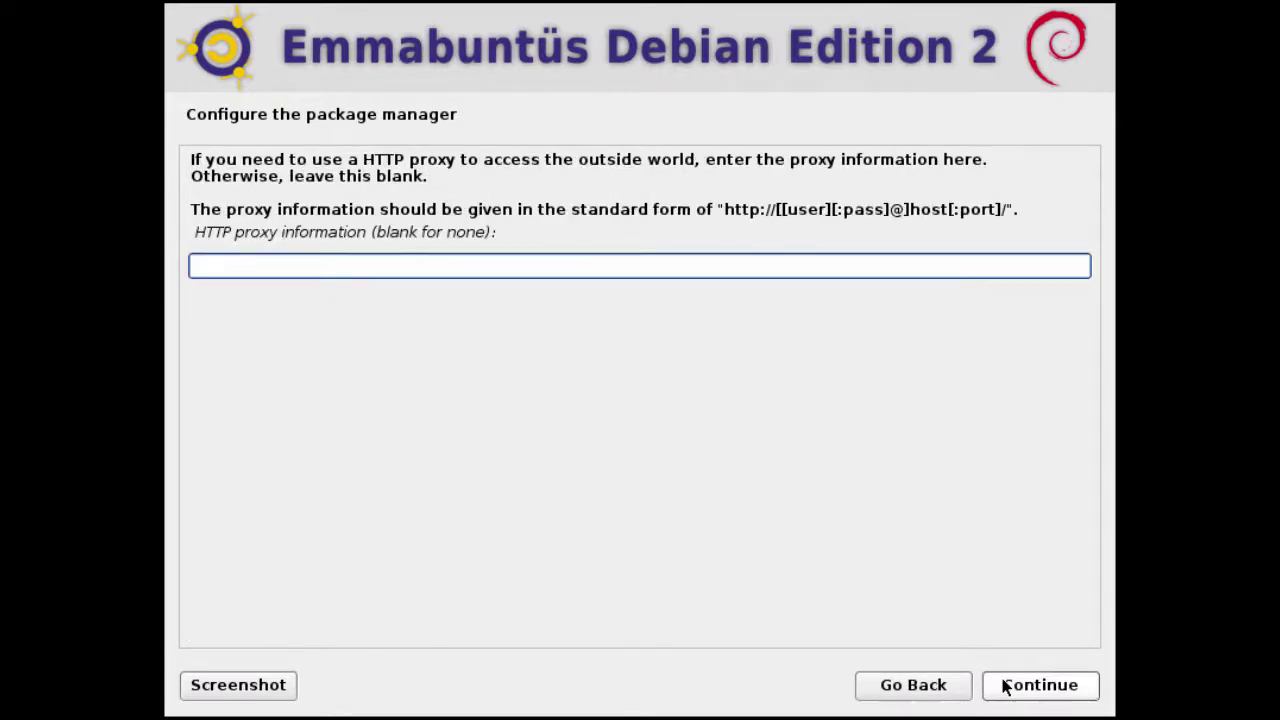
pyautogui.click(1005, 686)
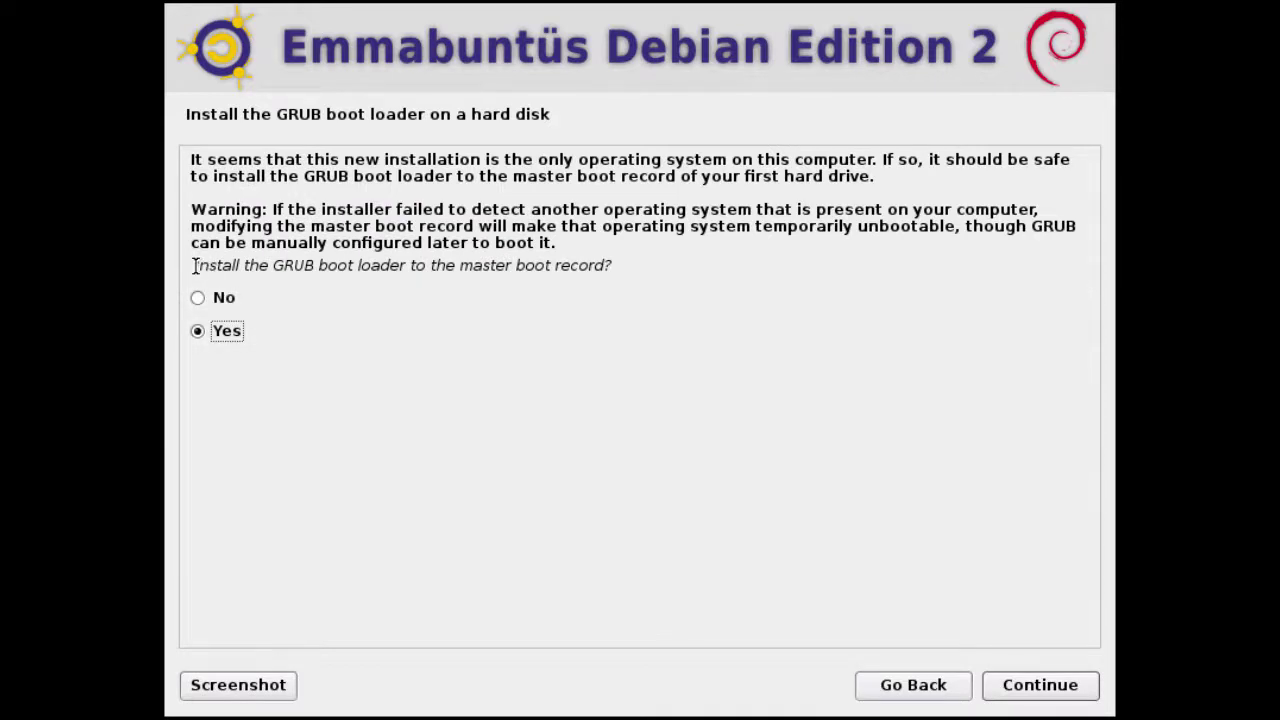
# Install GRUB to the master boot record on /dev/sda.
pyautogui.moveTo(194, 265); pyautogui.dragTo(645, 272)
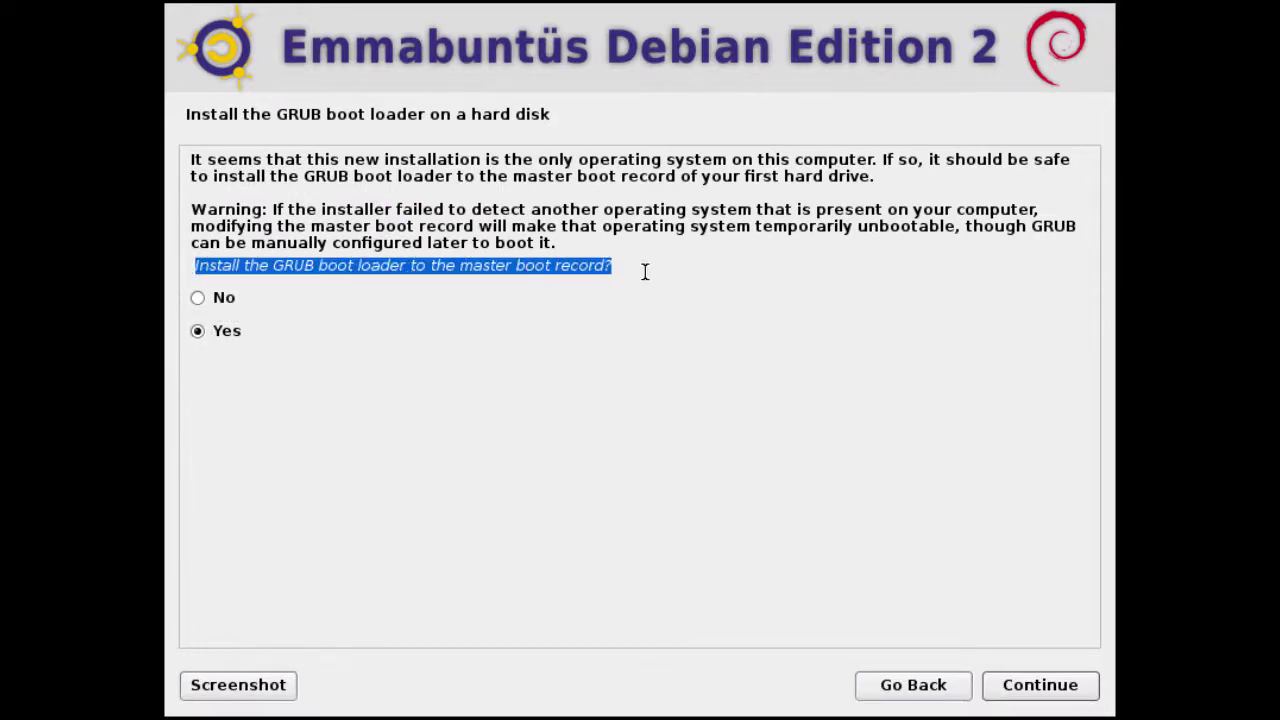
pyautogui.click(280, 340)
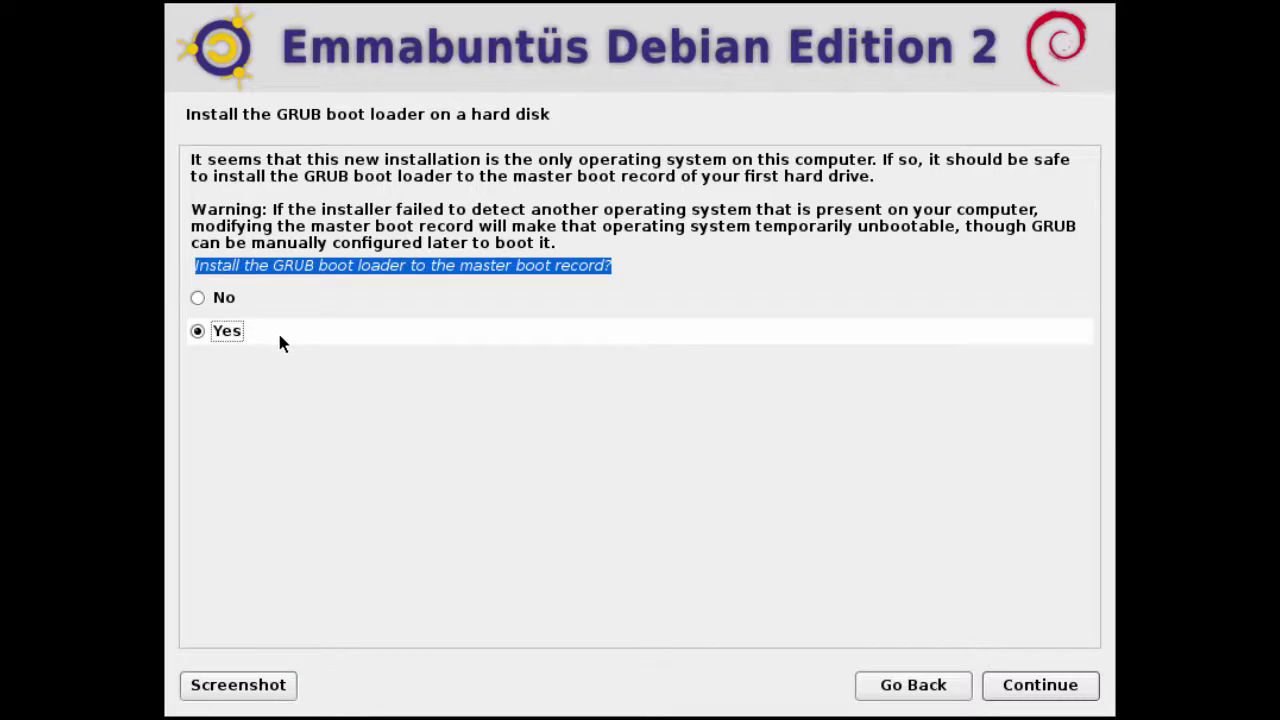
pyautogui.click(1022, 697)
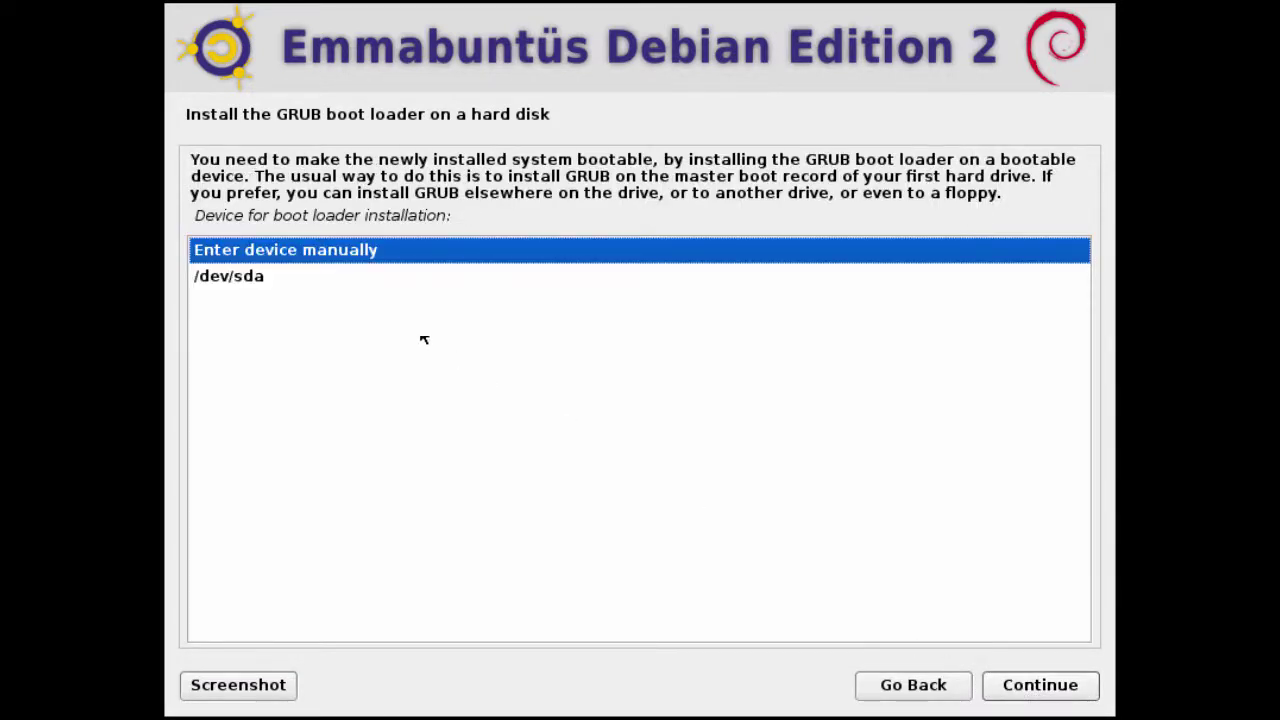
pyautogui.moveTo(195, 215); pyautogui.dragTo(466, 215)
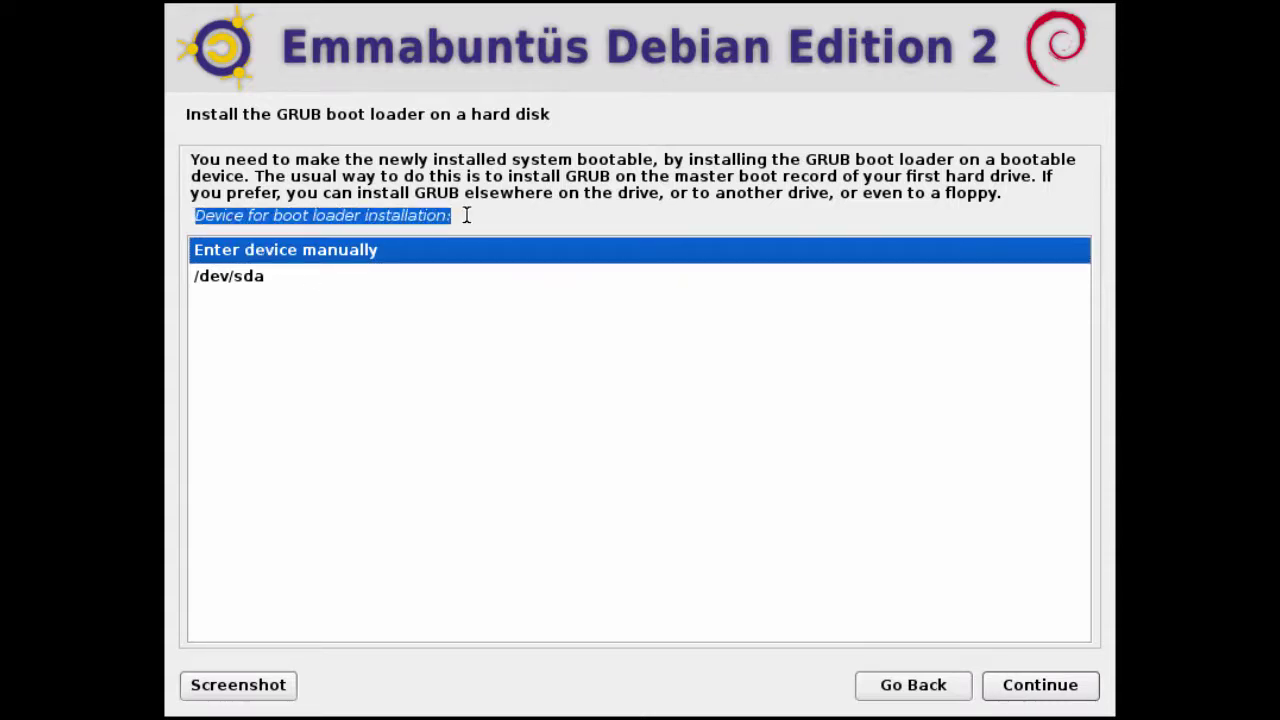
pyautogui.click(255, 284)
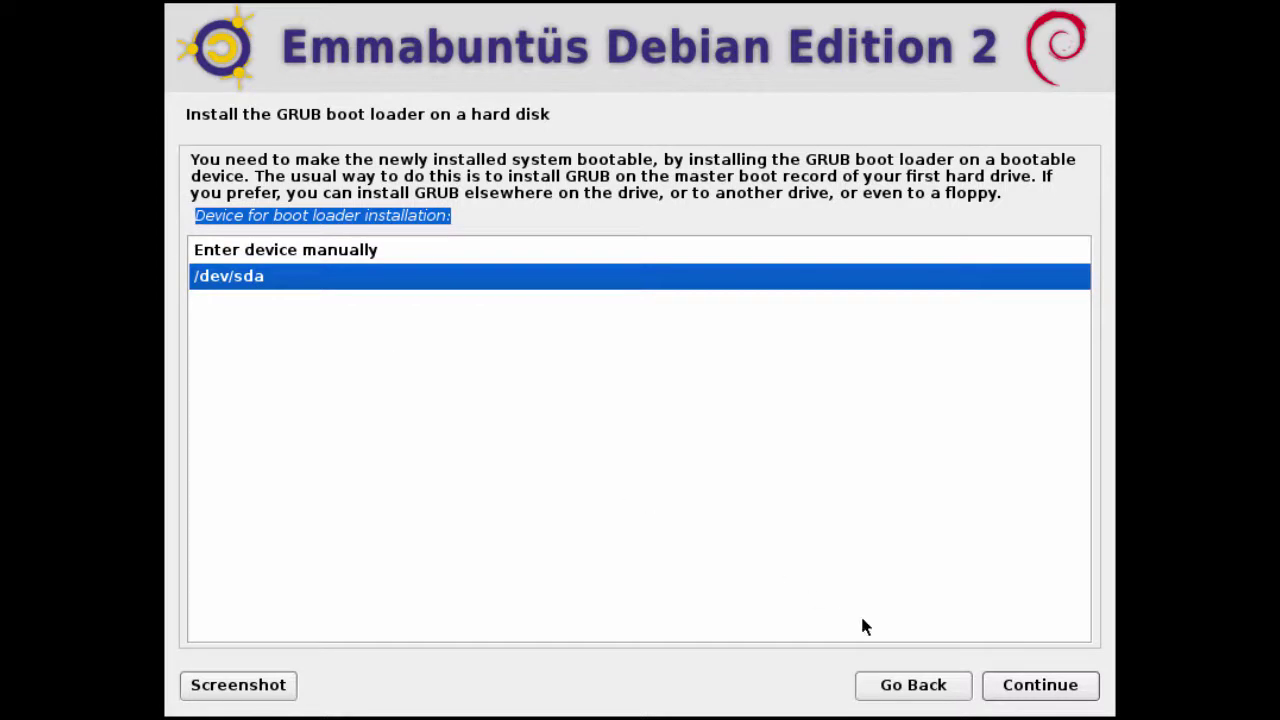
pyautogui.click(1005, 690)
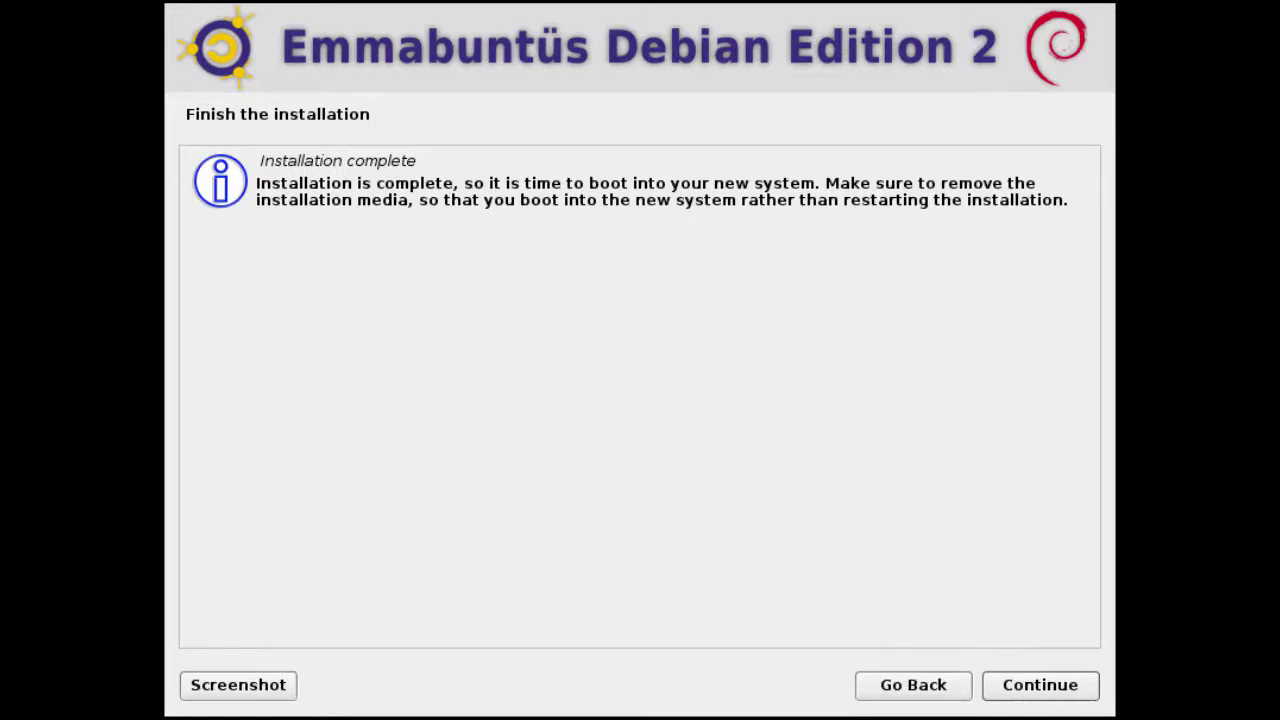
# Confirm the completed installation and reboot the VM into Emmabuntüs DE 2.
pyautogui.moveTo(258, 160); pyautogui.dragTo(426, 157)
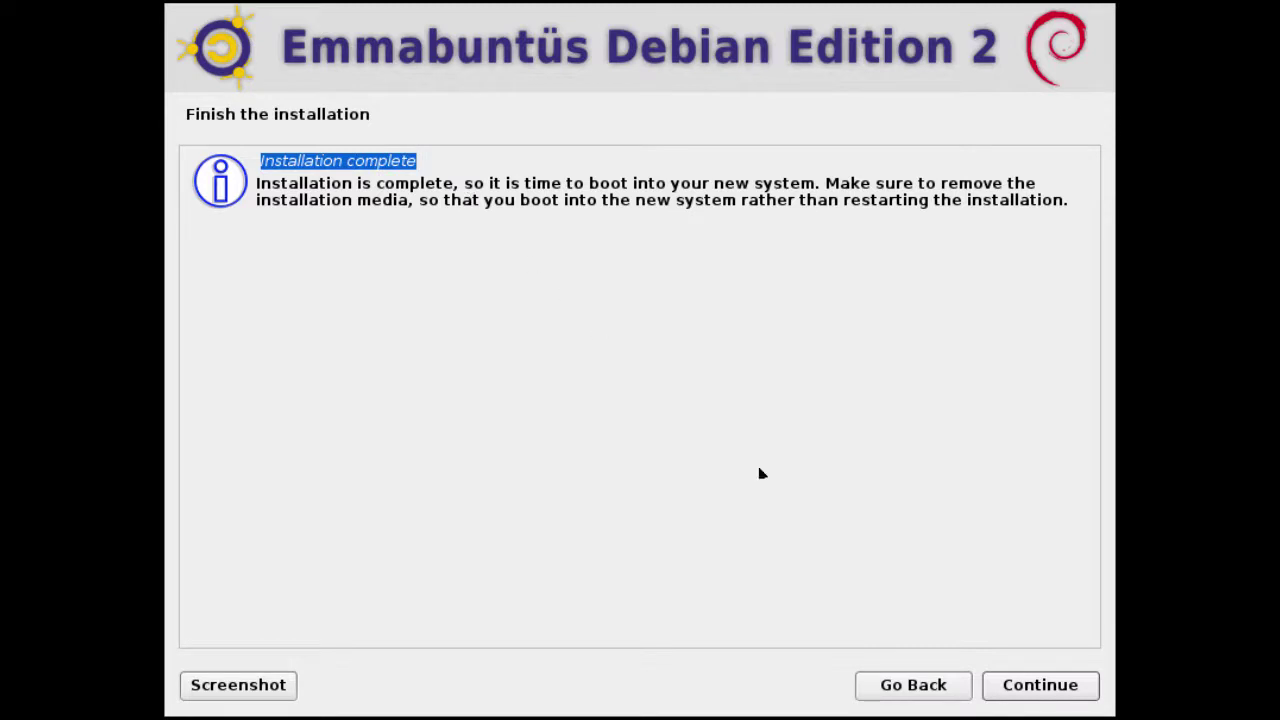
pyautogui.click(1033, 688)
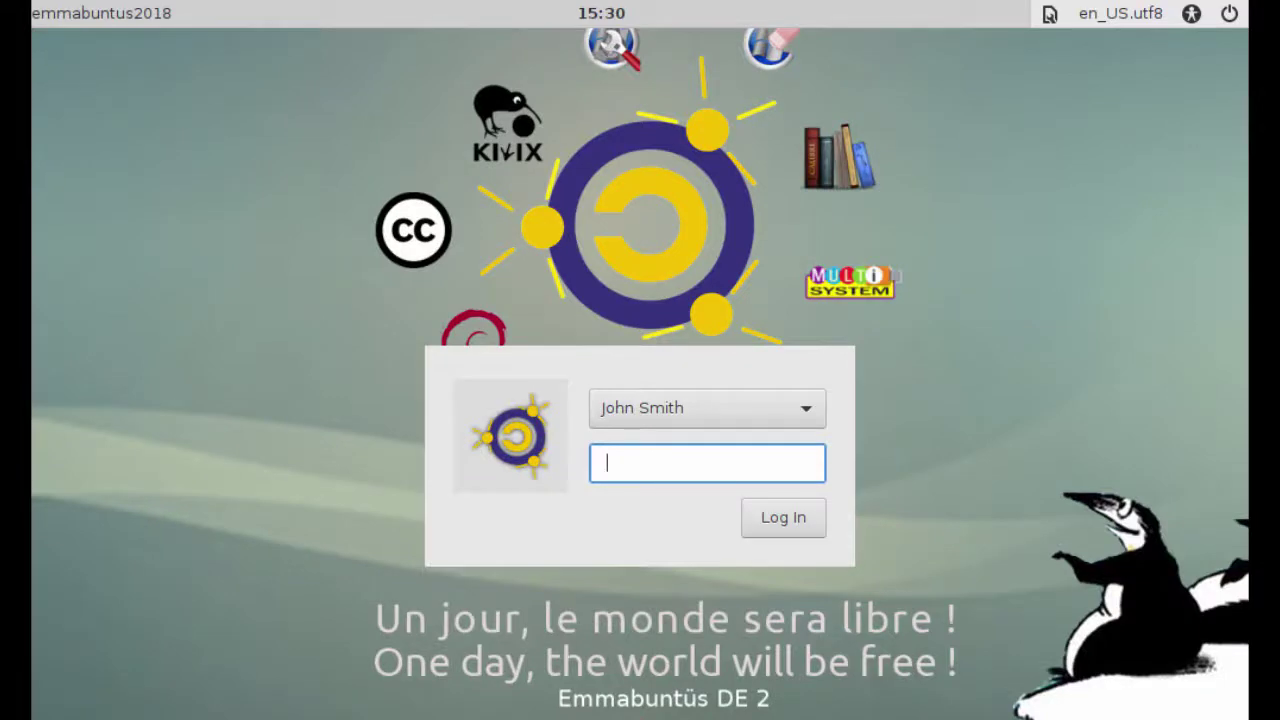
# Log in to the Emmabuntüs desktop with the user password and close the welcome message.
pyautogui.write('•••••••••')
pyautogui.click(780, 538)
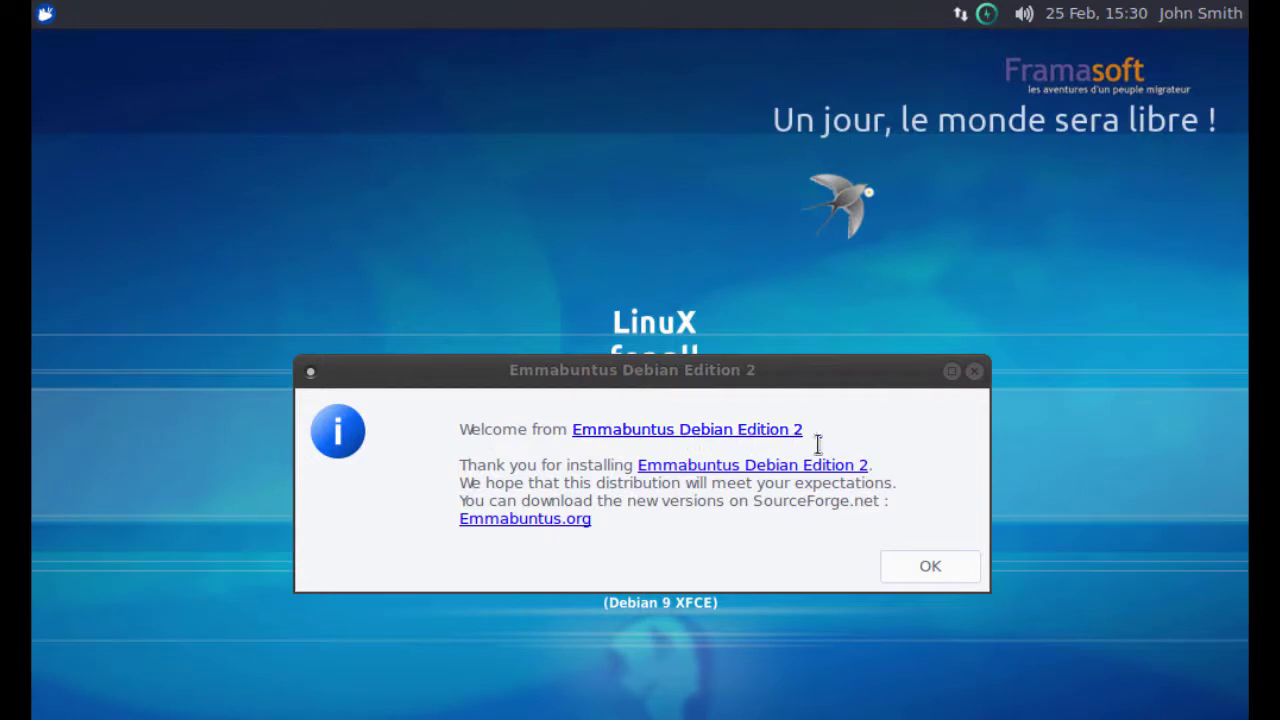
pyautogui.click(921, 566)
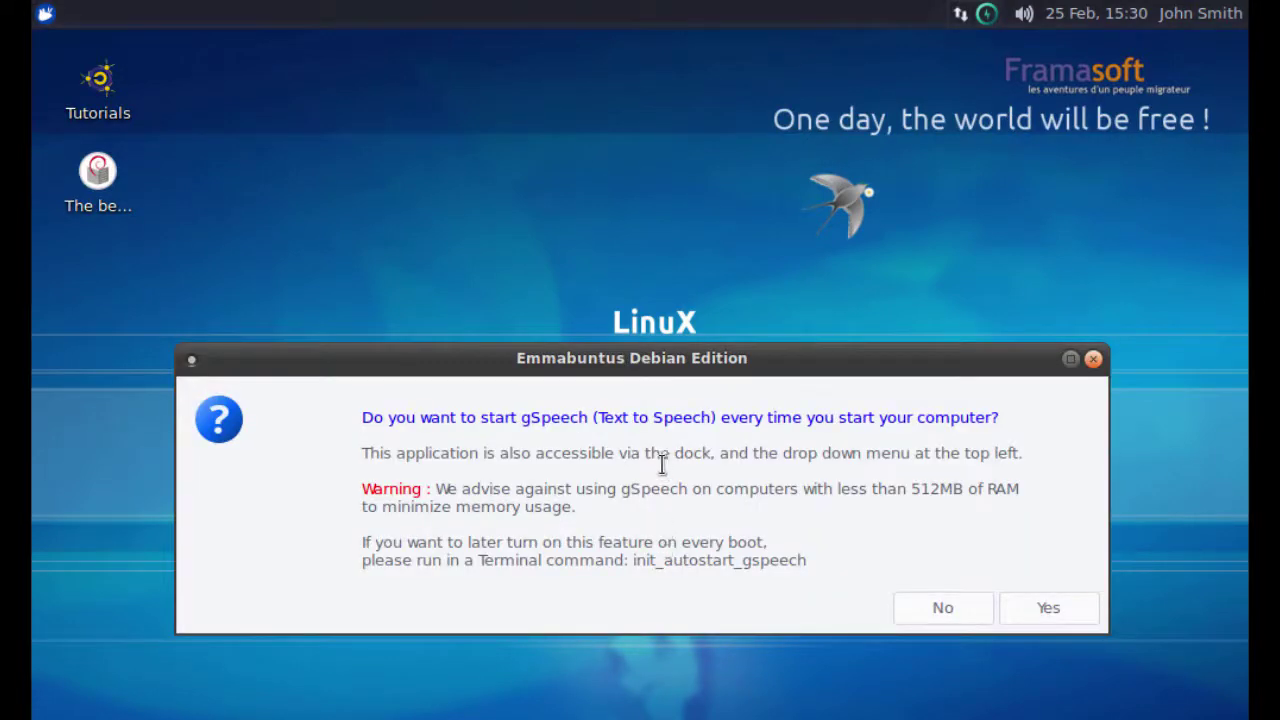
# Answer No to gSpeech at boot; keep Classic menu, Classic Emmabuntüs wallpaper and Emmabuntüs screensaver images.
pyautogui.moveTo(362, 417); pyautogui.dragTo(1018, 420)
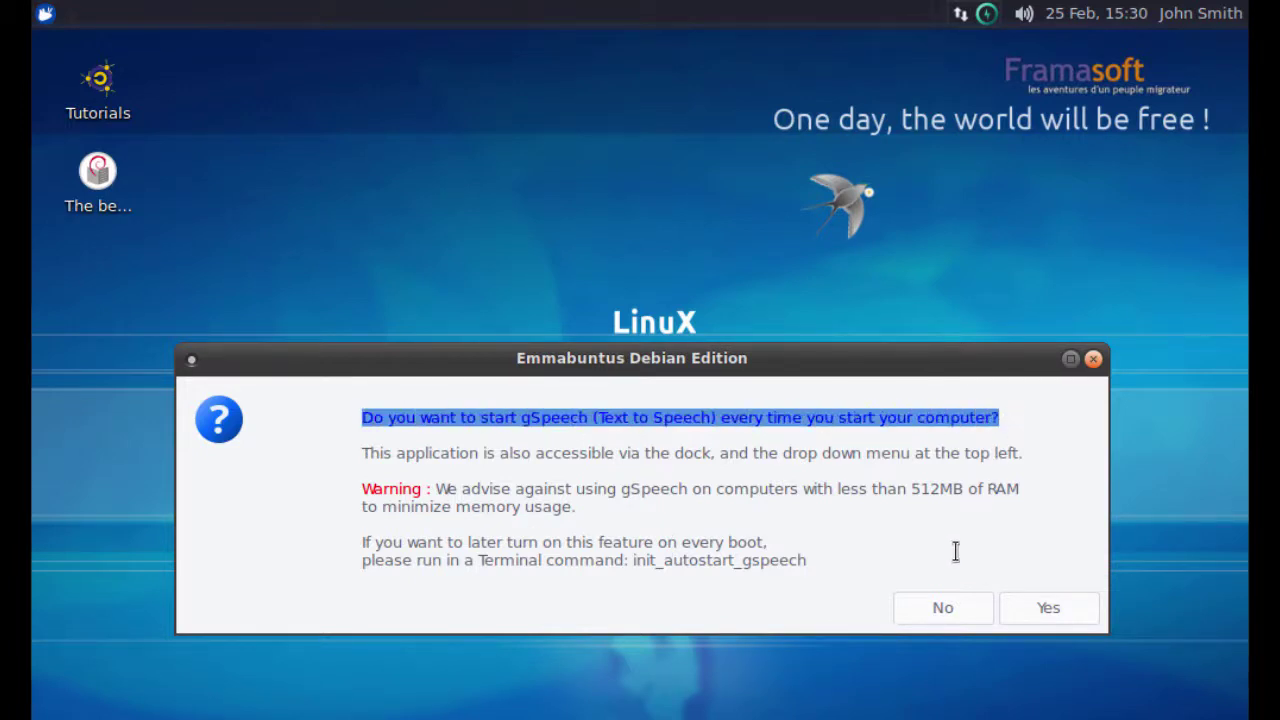
pyautogui.click(937, 610)
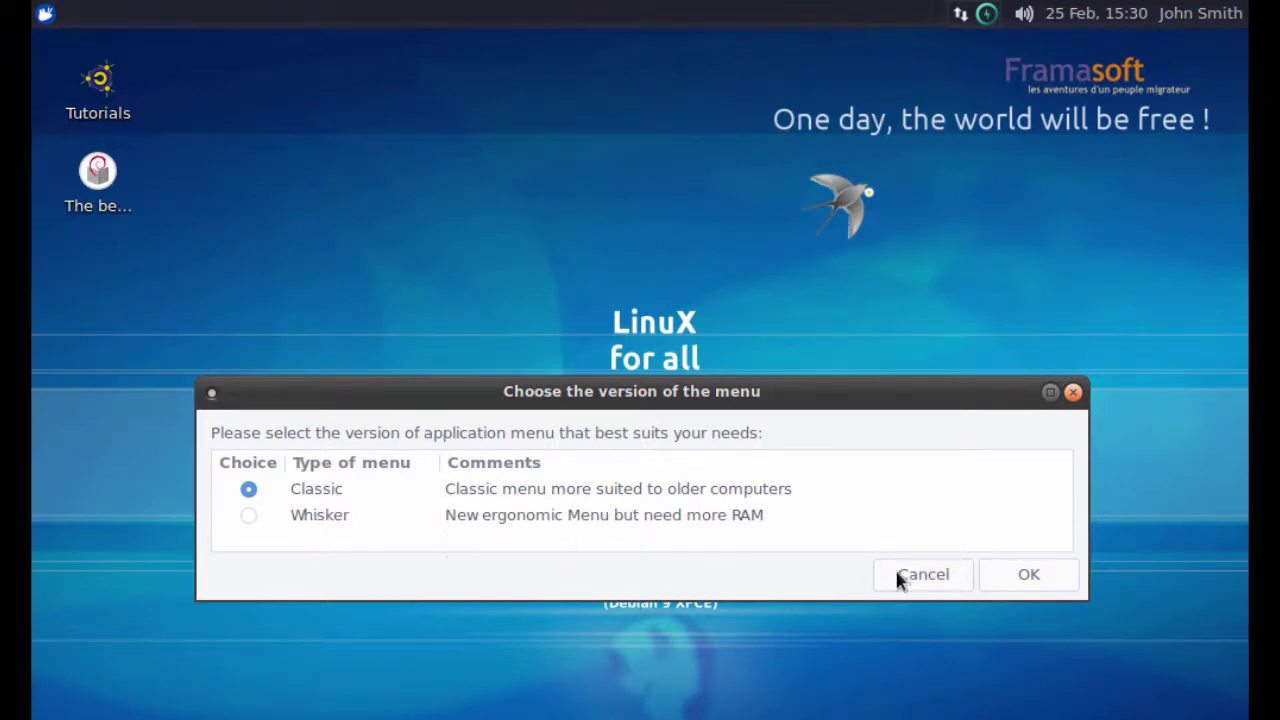
pyautogui.click(1007, 578)
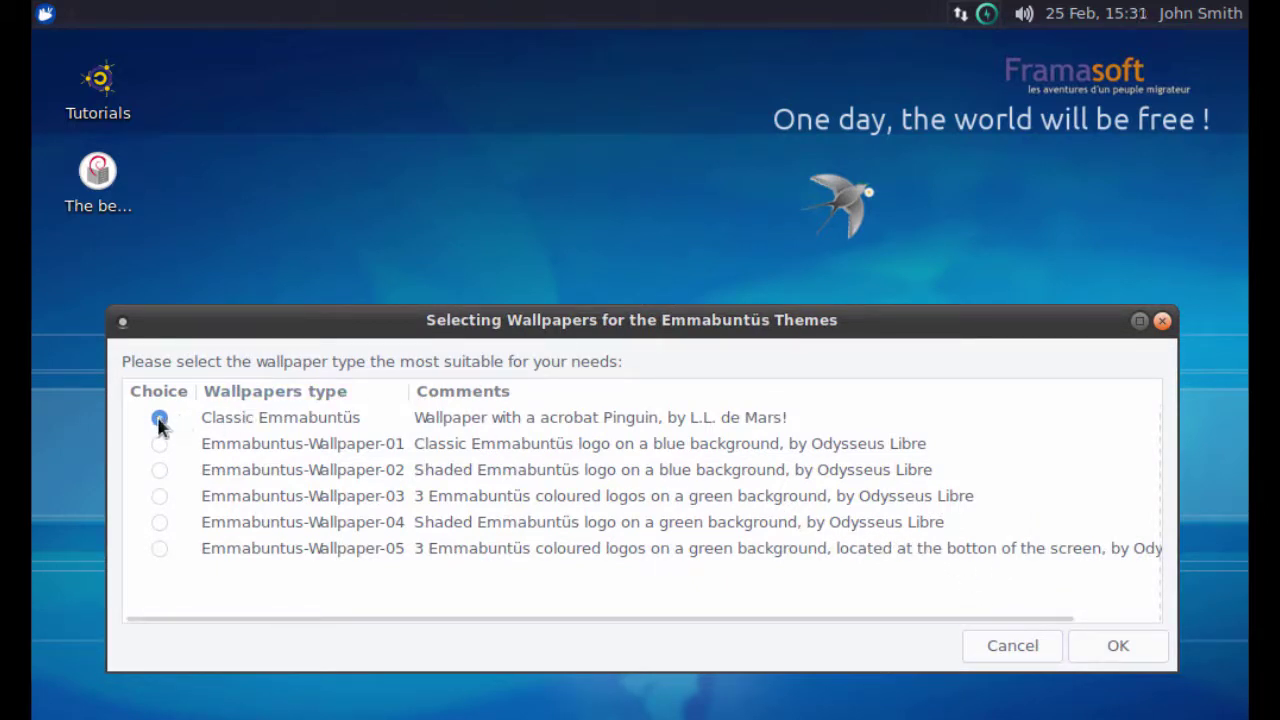
pyautogui.click(1084, 645)
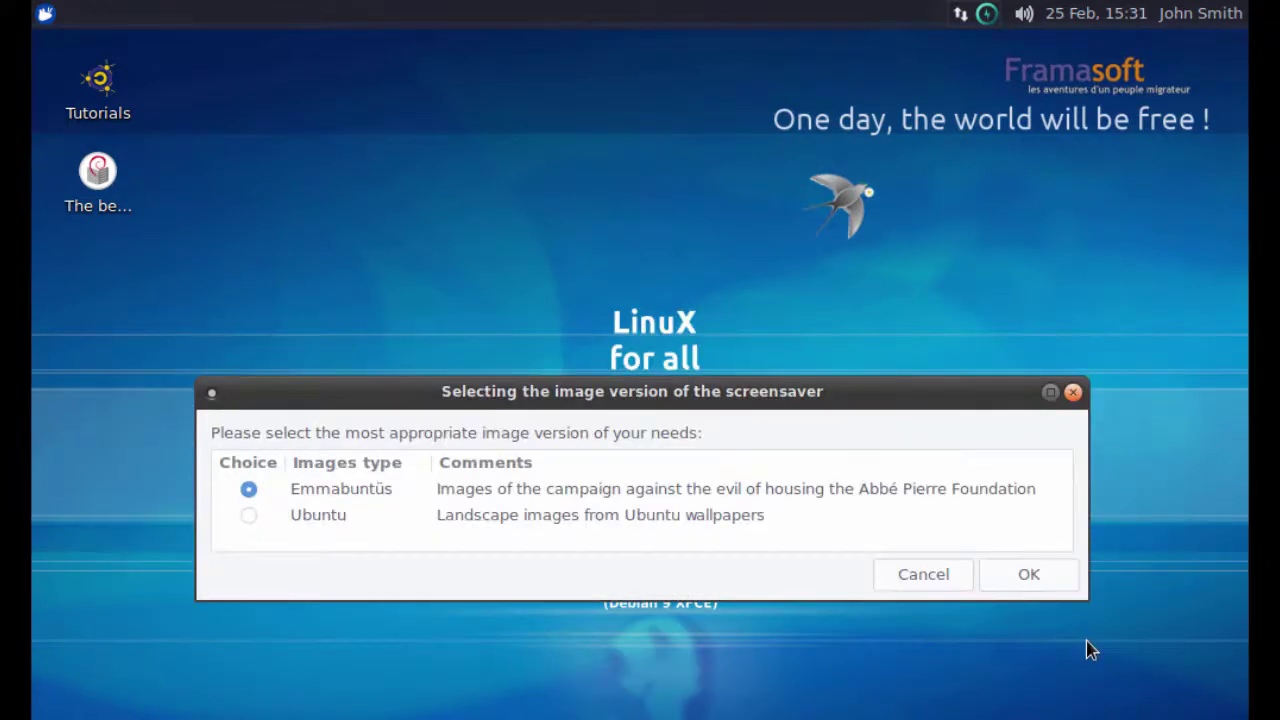
pyautogui.click(1043, 595)
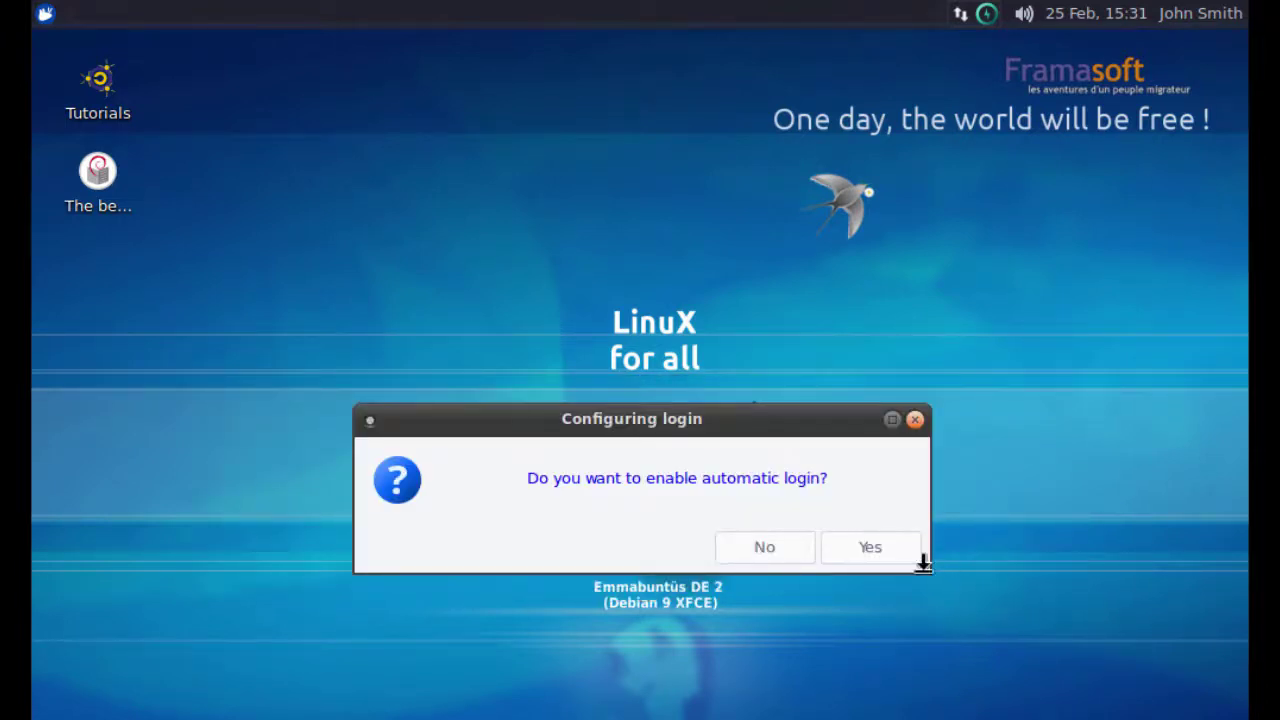
# Decline automatic login, activate an unlocked Simple dock, and enable the taskbar.
pyautogui.click(779, 544)
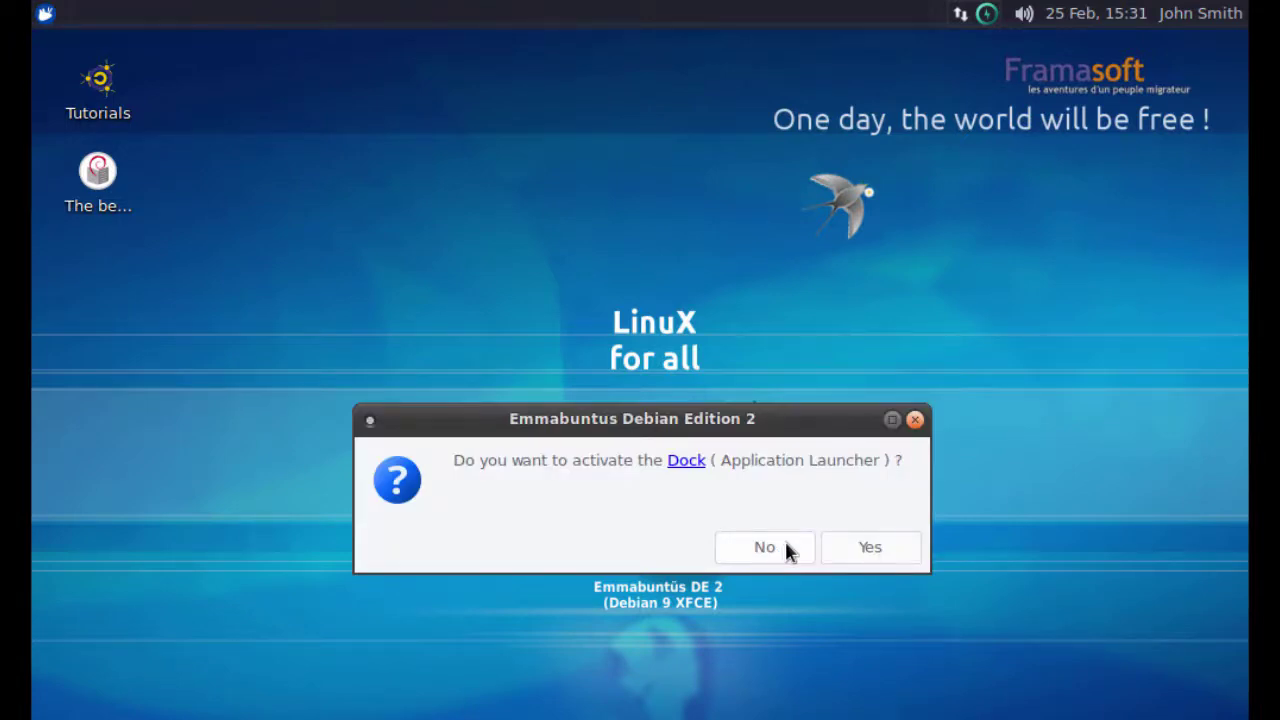
pyautogui.click(868, 551)
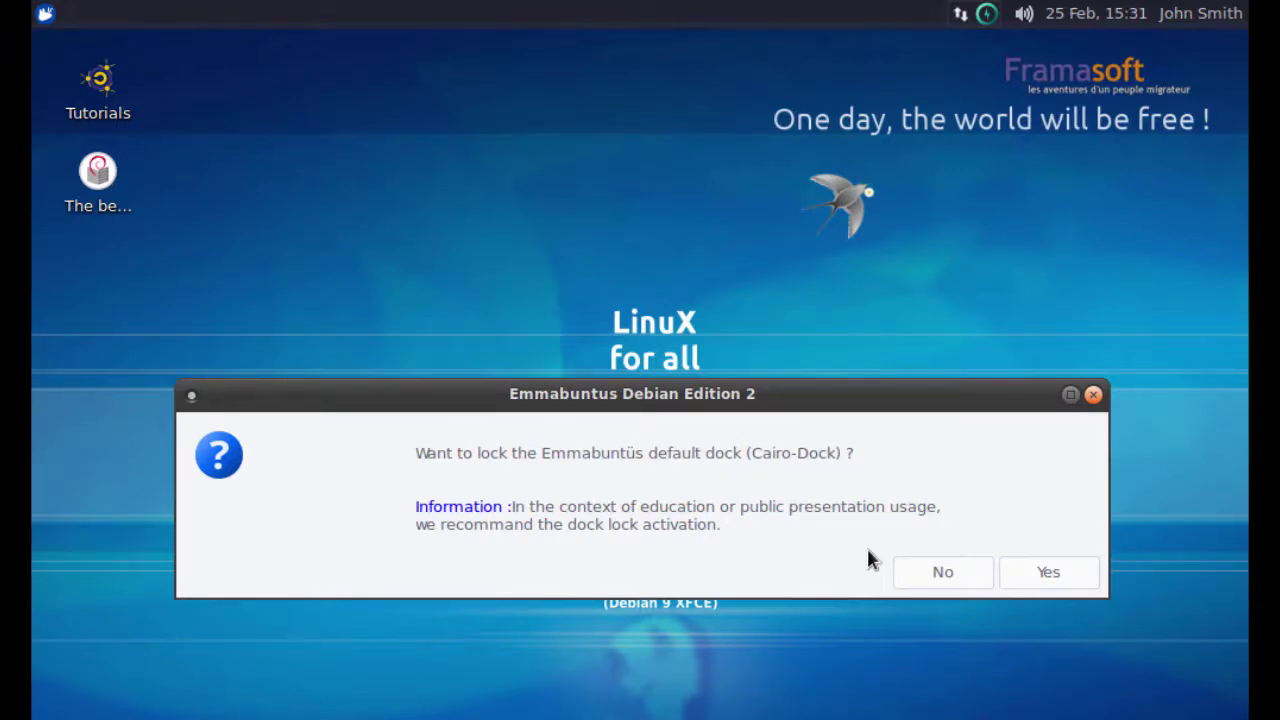
pyautogui.click(935, 586)
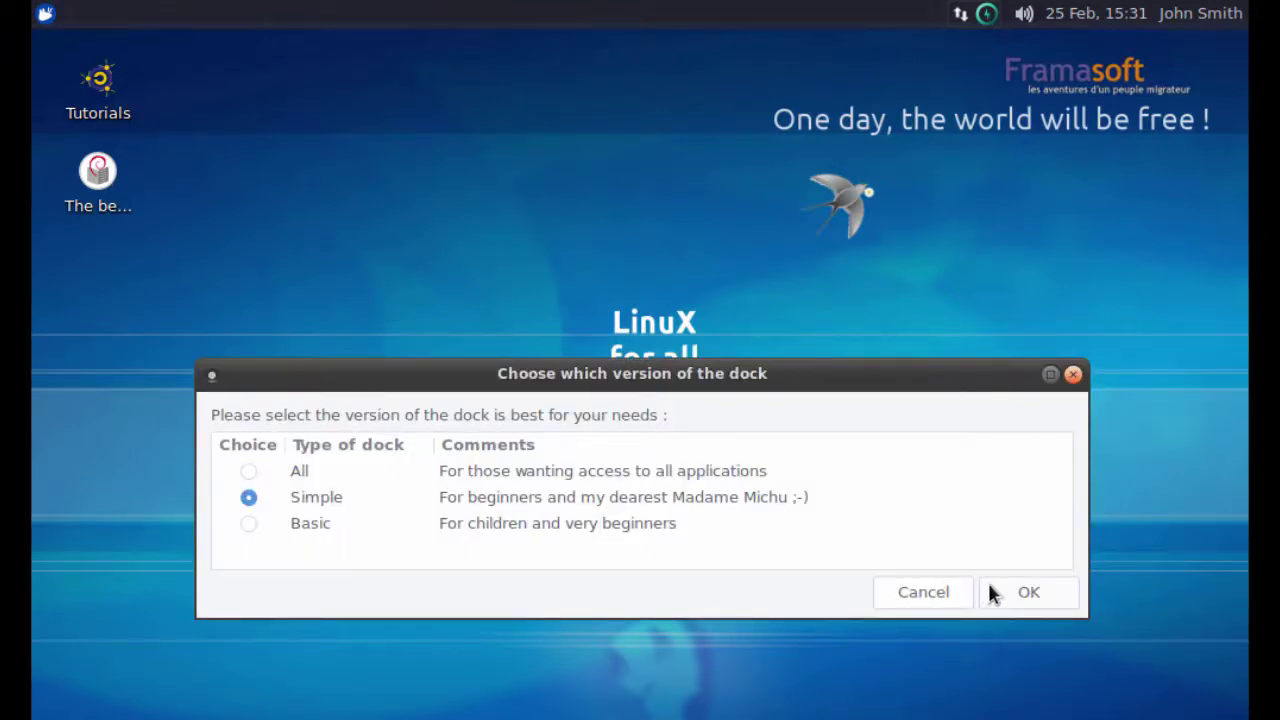
pyautogui.click(1026, 593)
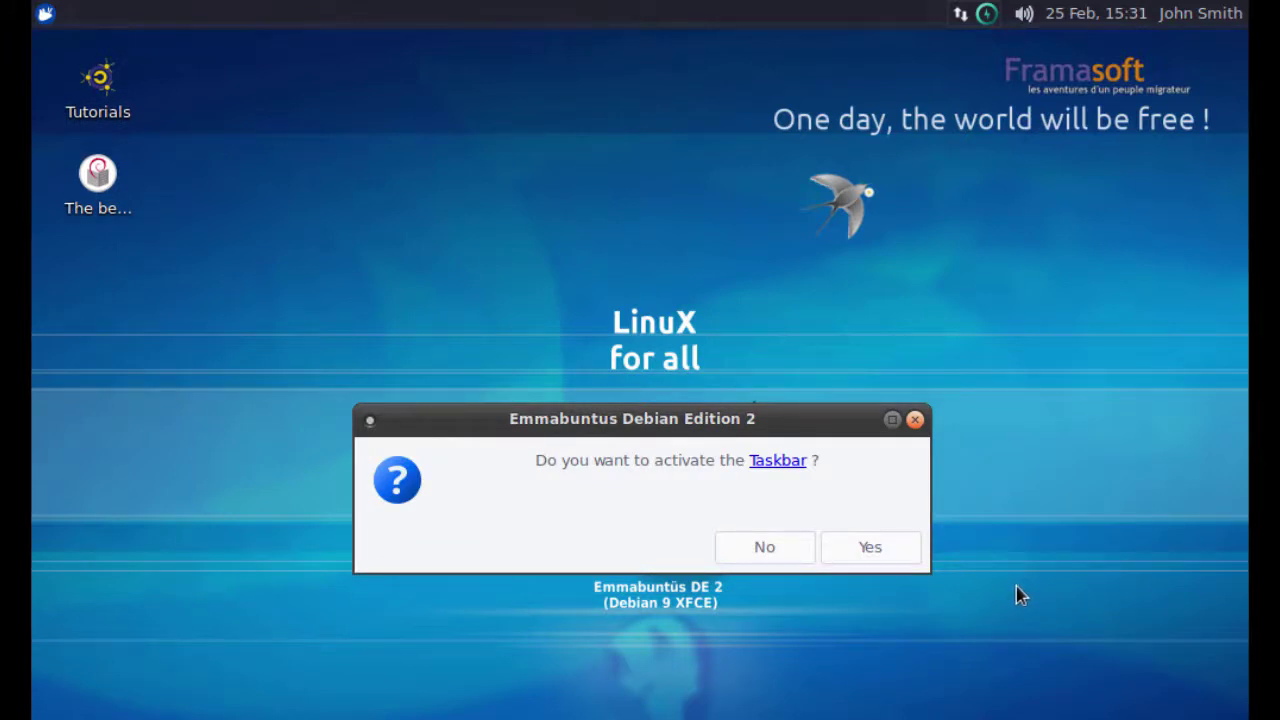
pyautogui.click(870, 548)
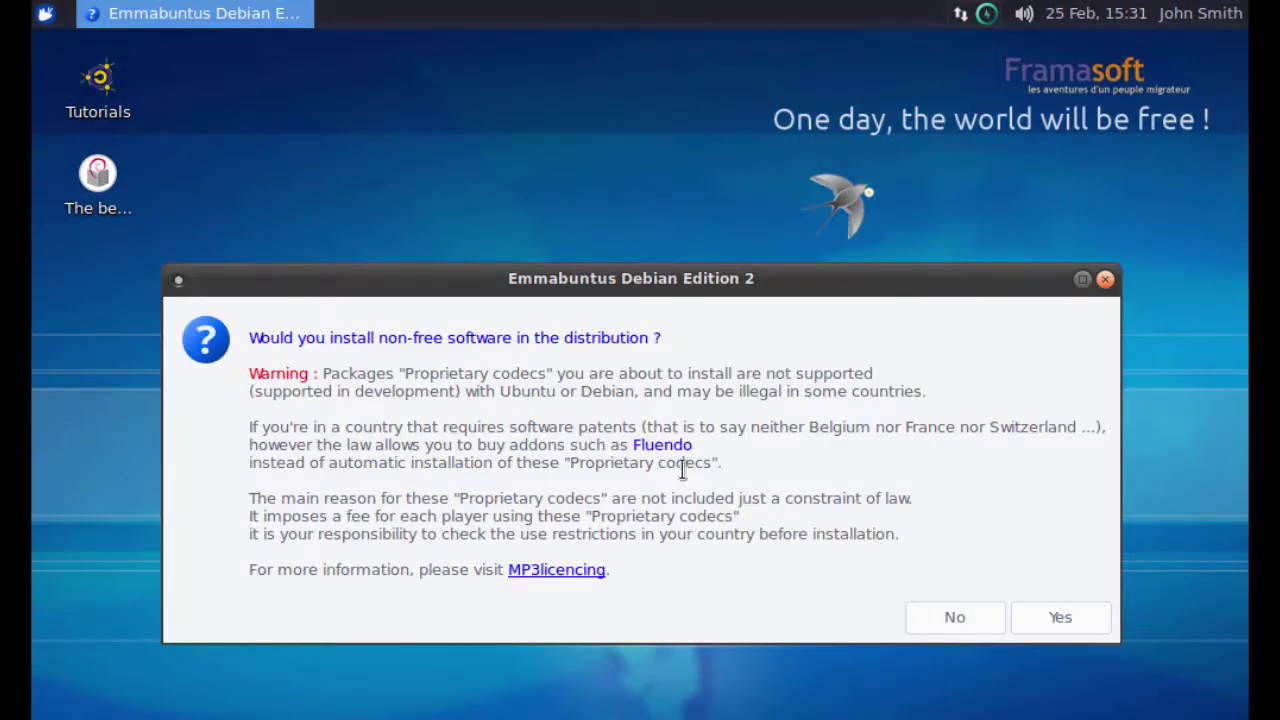
# Accept non-free software with Adobe Flash Player Plugin selected, authenticating with the administrator password.
pyautogui.moveTo(249, 337); pyautogui.dragTo(681, 344)
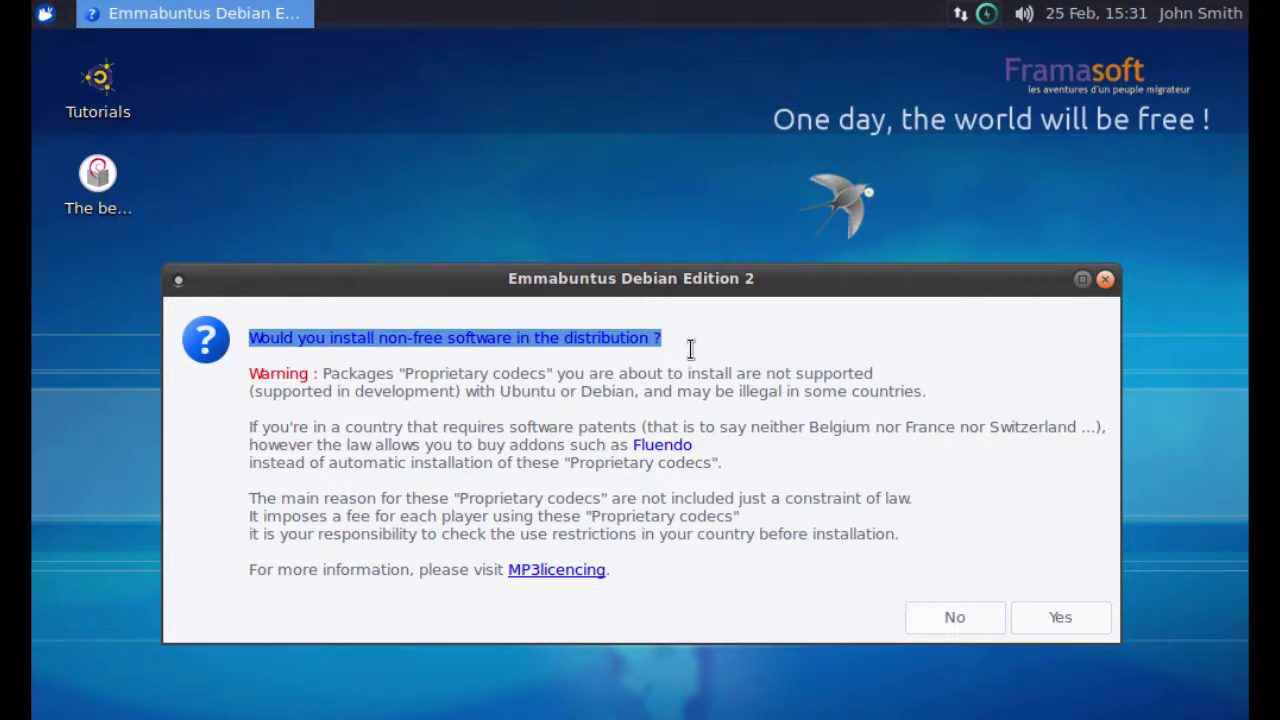
pyautogui.click(1035, 620)
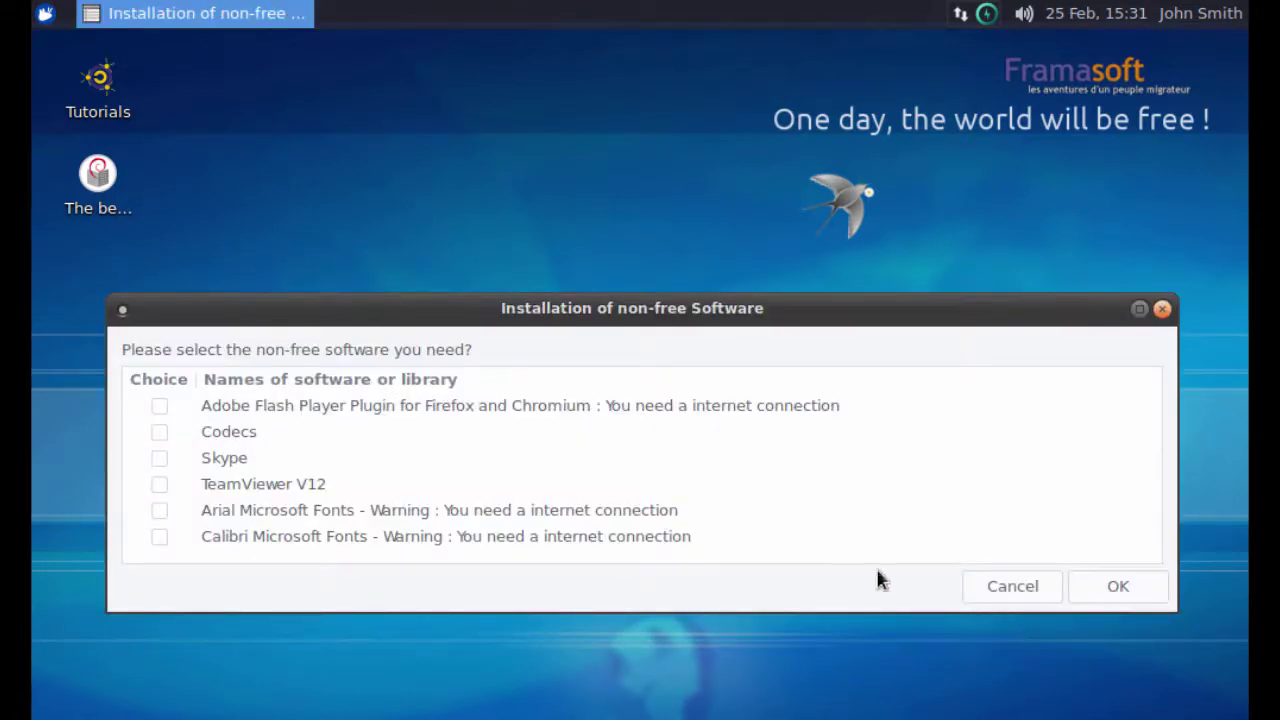
pyautogui.click(160, 408)
pyautogui.click(1083, 586)
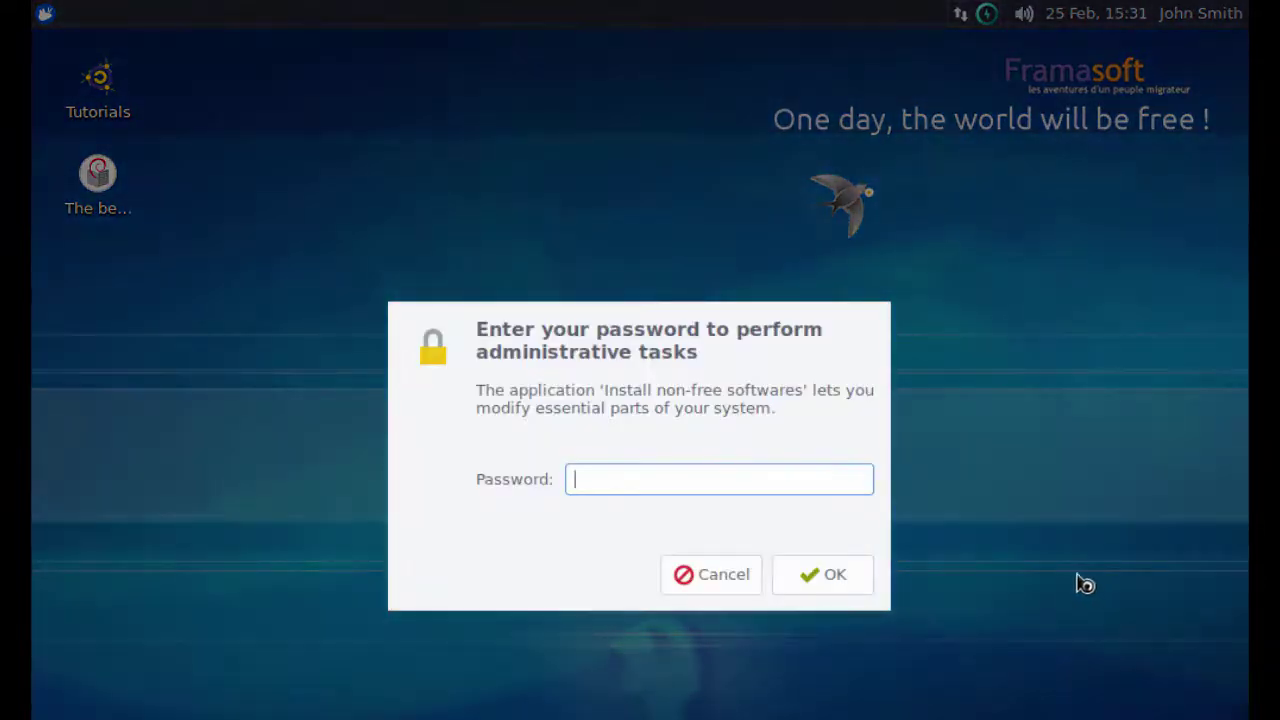
pyautogui.write('********')
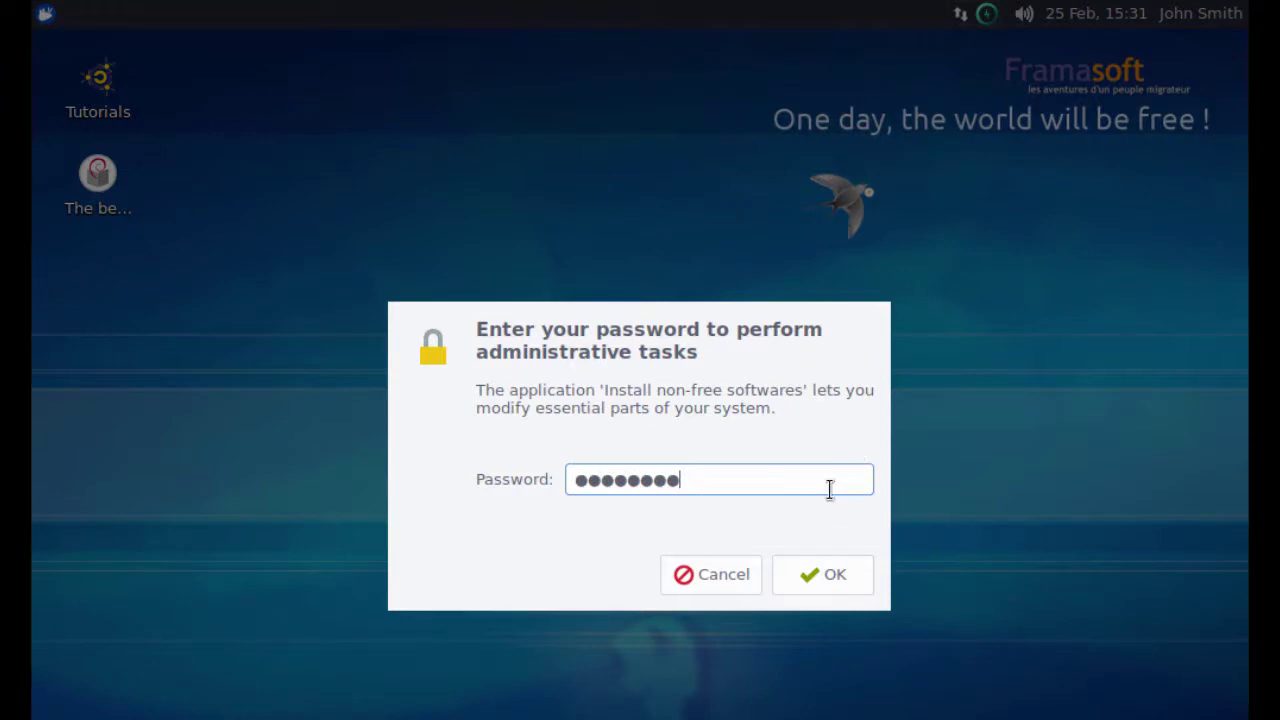
pyautogui.click(806, 572)
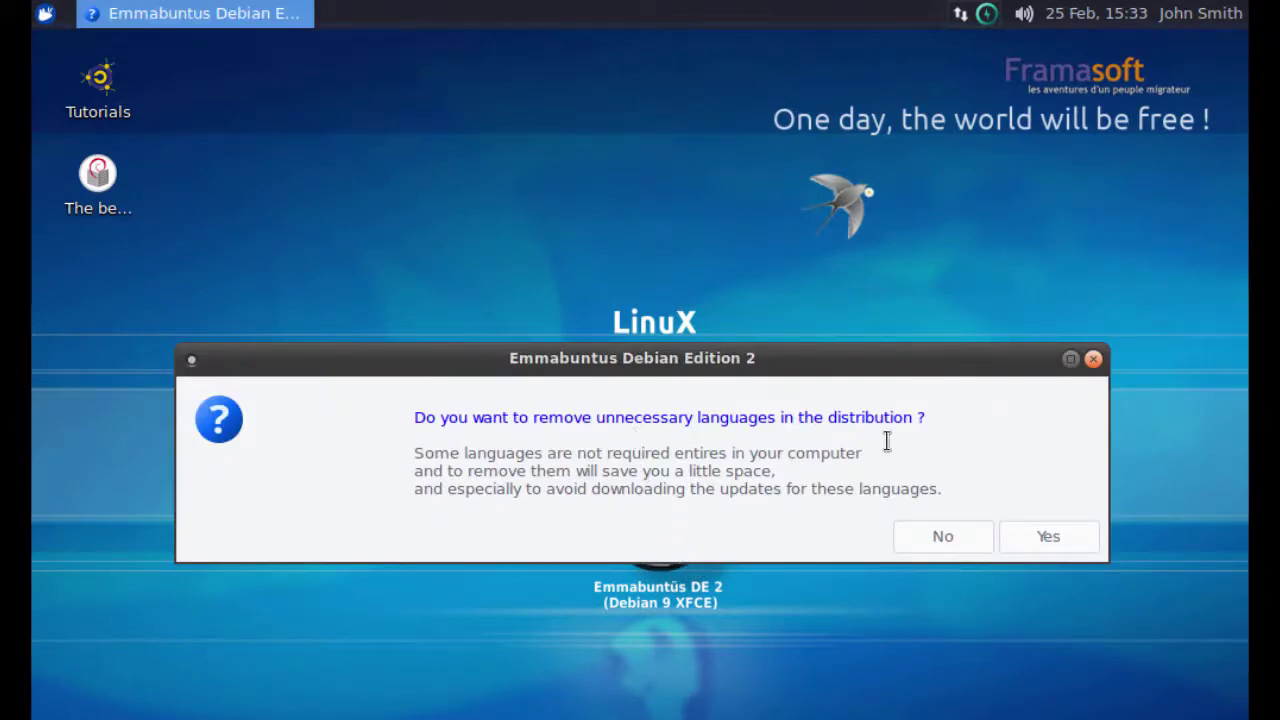
# Remove the Italiano, Deutsch and Português languages, authorising with the administrator password.
pyautogui.click(1022, 538)
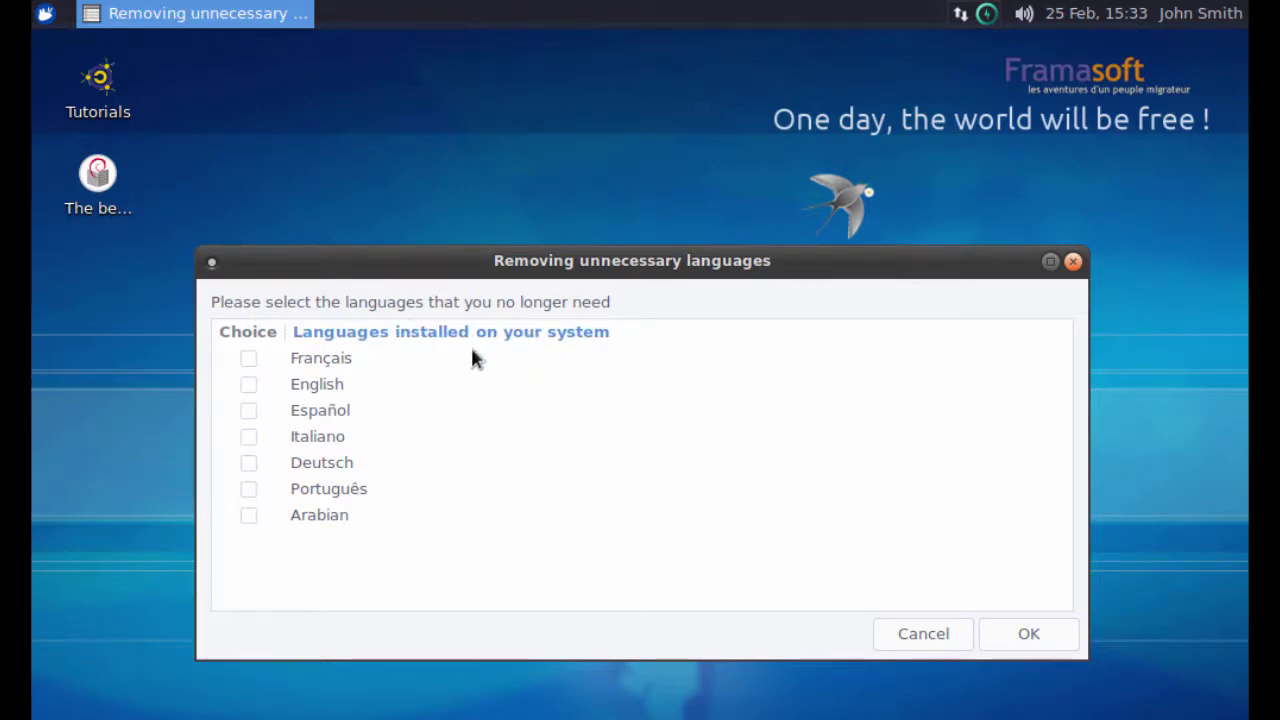
pyautogui.click(253, 440)
pyautogui.click(247, 462)
pyautogui.click(249, 489)
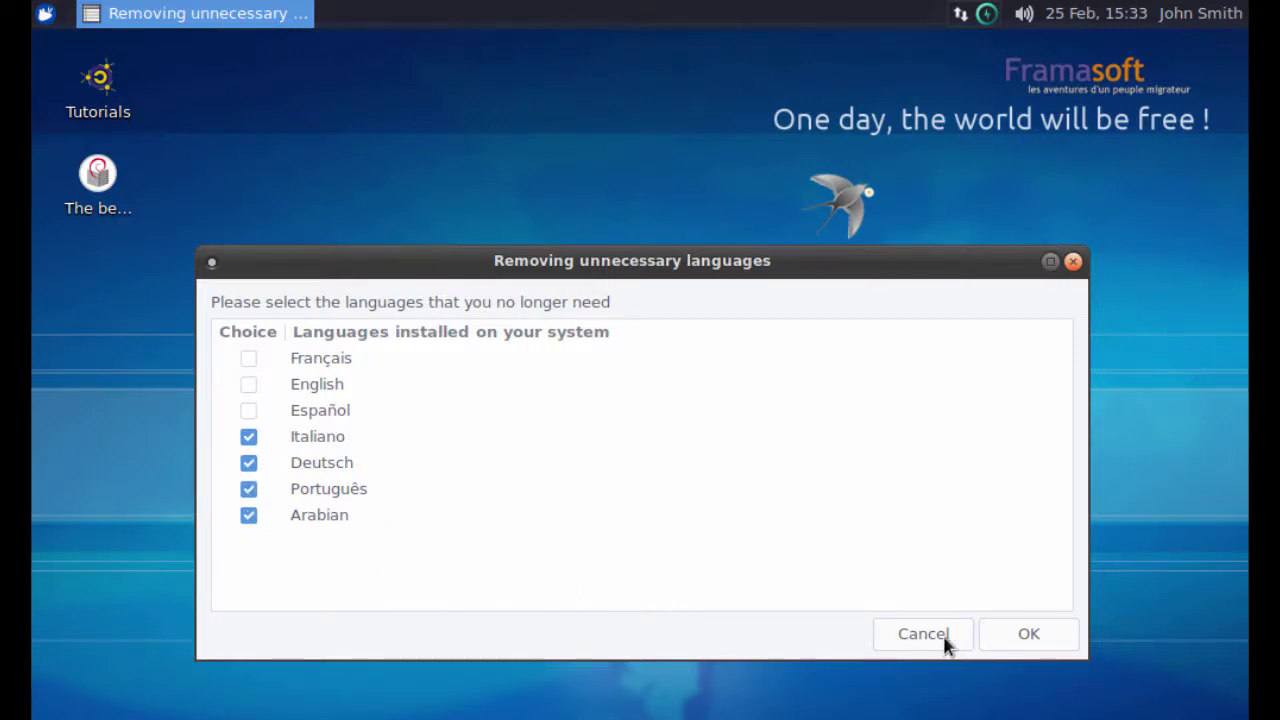
pyautogui.click(1011, 645)
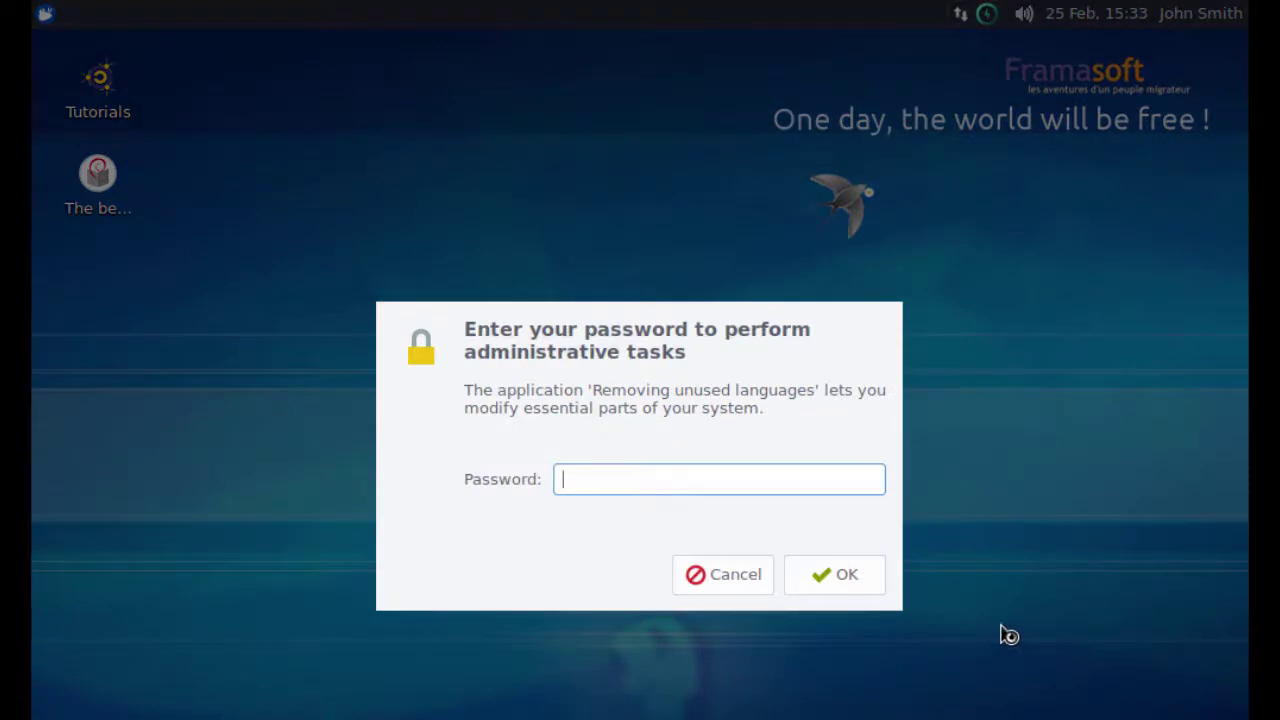
pyautogui.write('********')
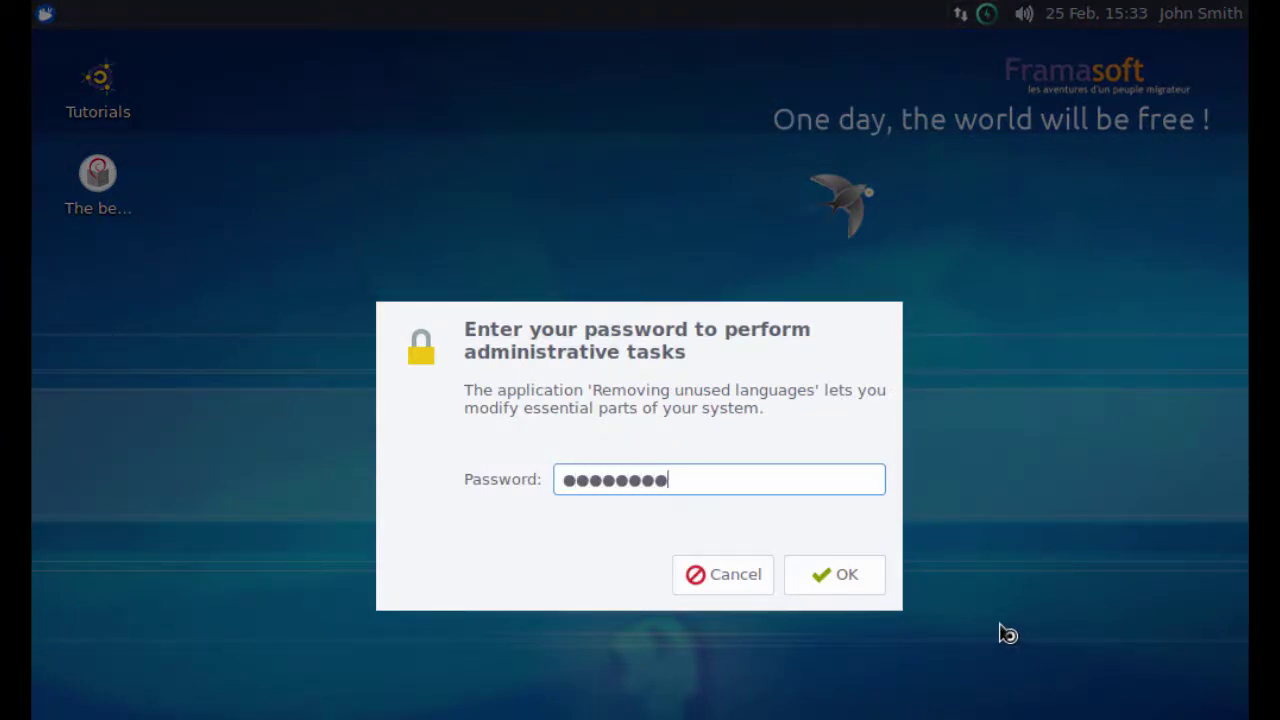
pyautogui.click(845, 582)
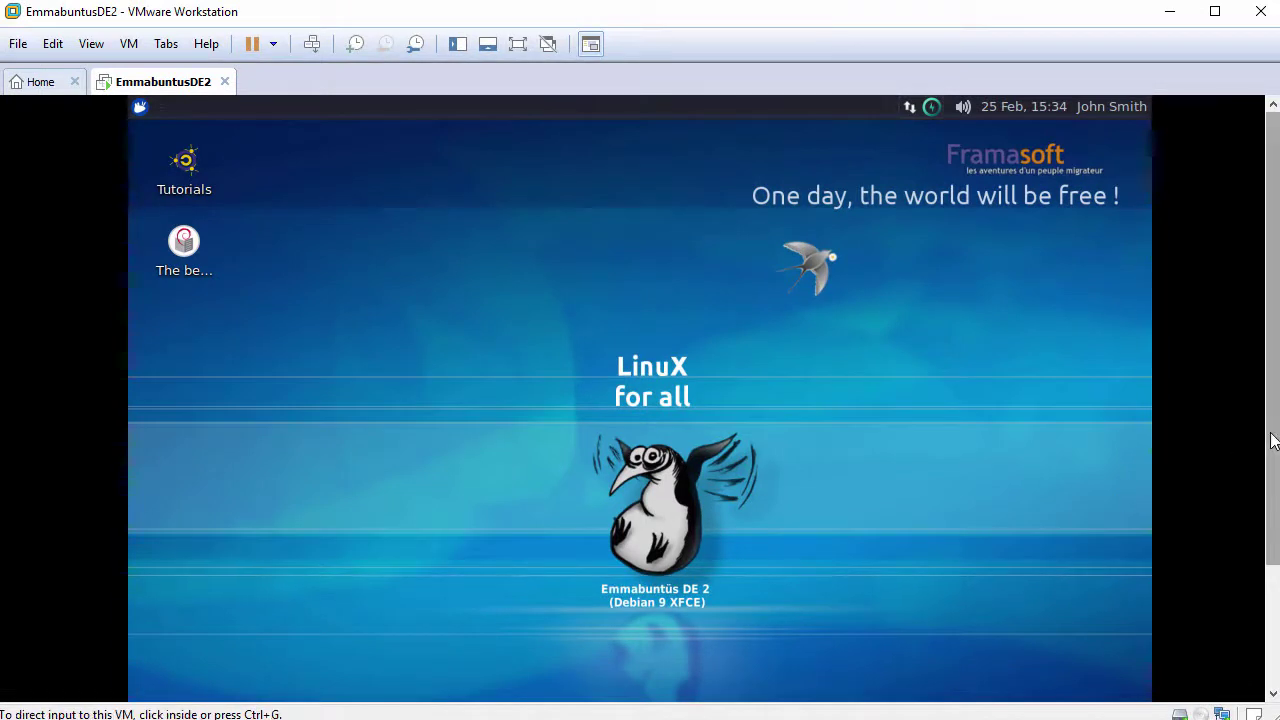
# Scroll the view to show the dock and pass input control between host and guest.
pyautogui.moveTo(1271, 434); pyautogui.dragTo(1260, 565)
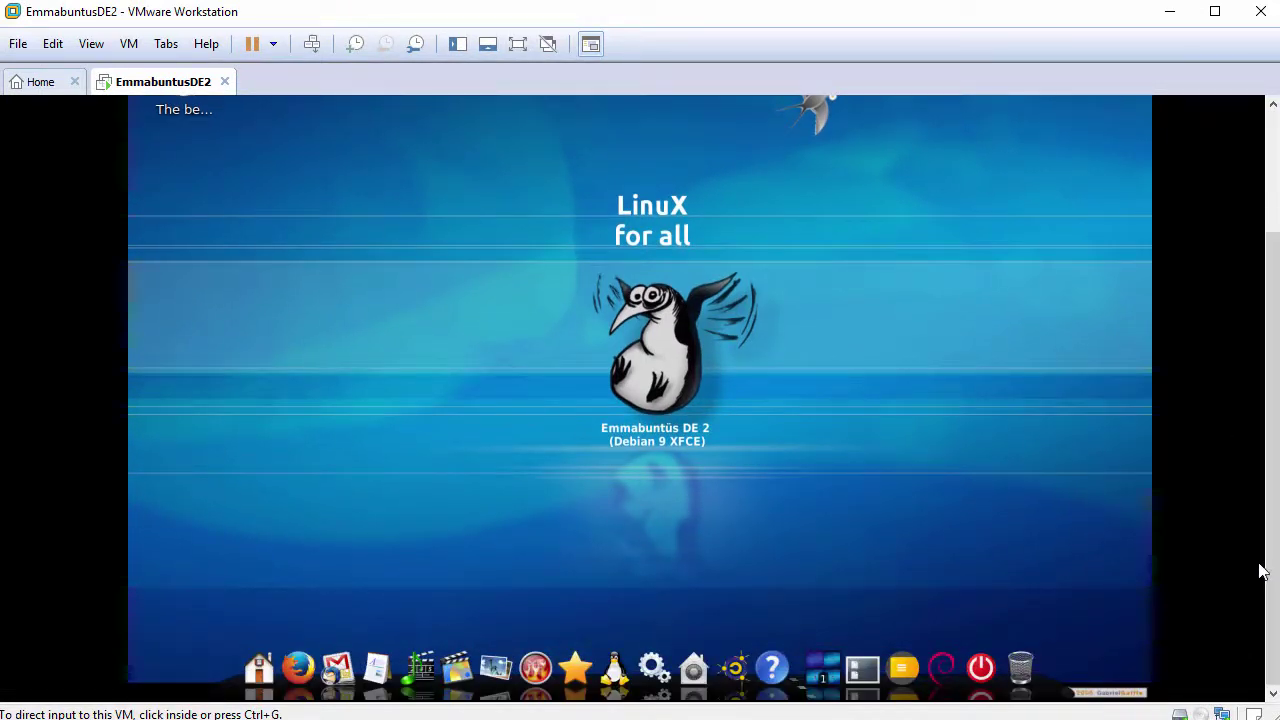
pyautogui.click(1014, 582)
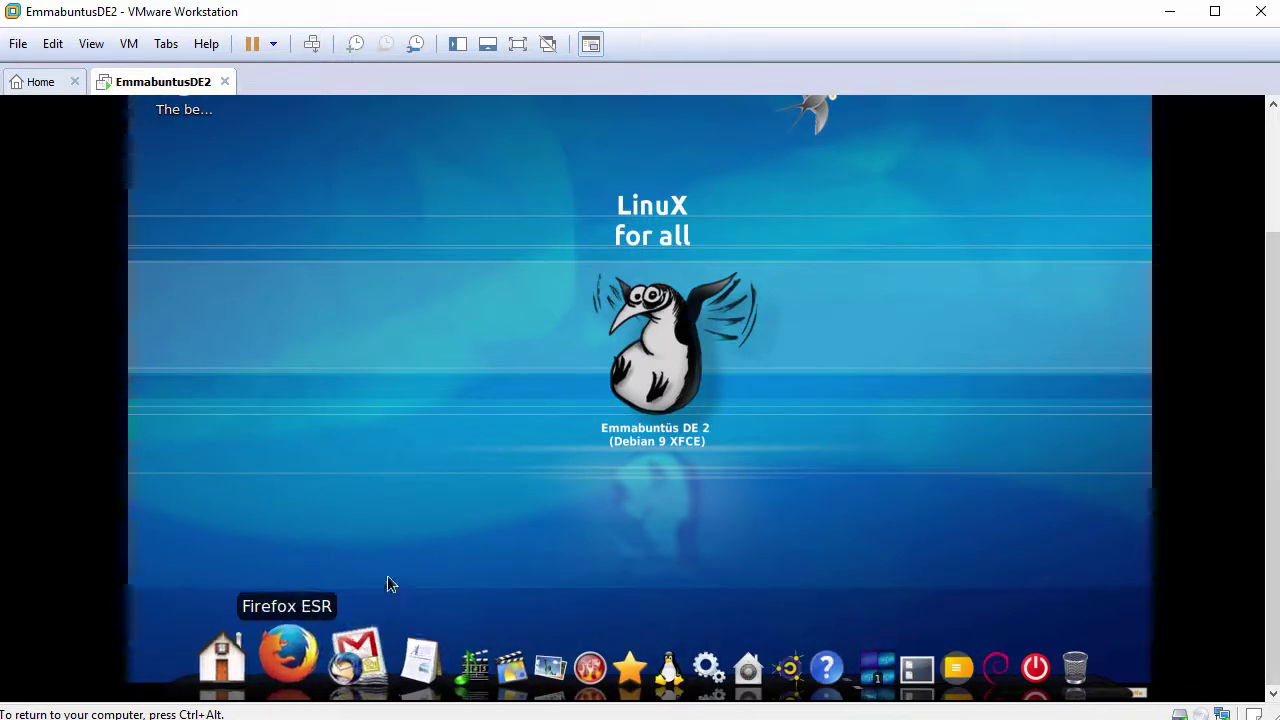
pyautogui.hotkey('ctrl', 'alt')
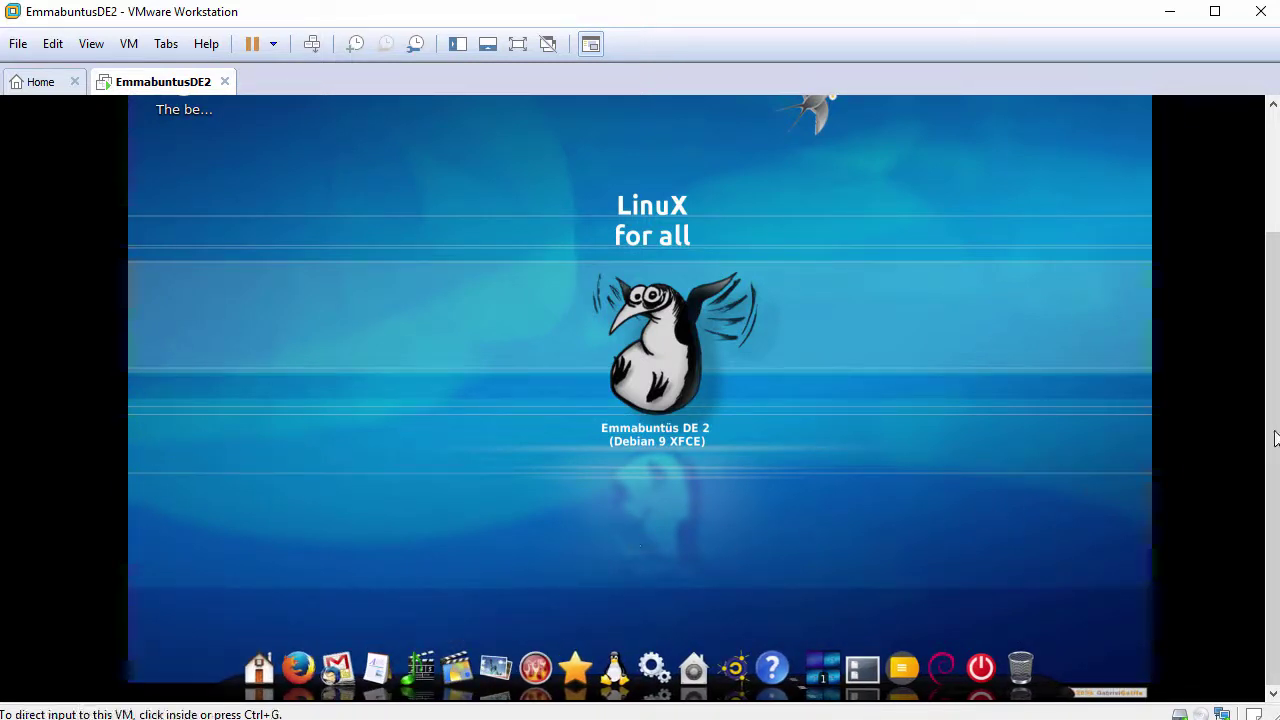
pyautogui.moveTo(1273, 455); pyautogui.dragTo(1273, 335)
pyautogui.hotkey('ctrl', 'g')
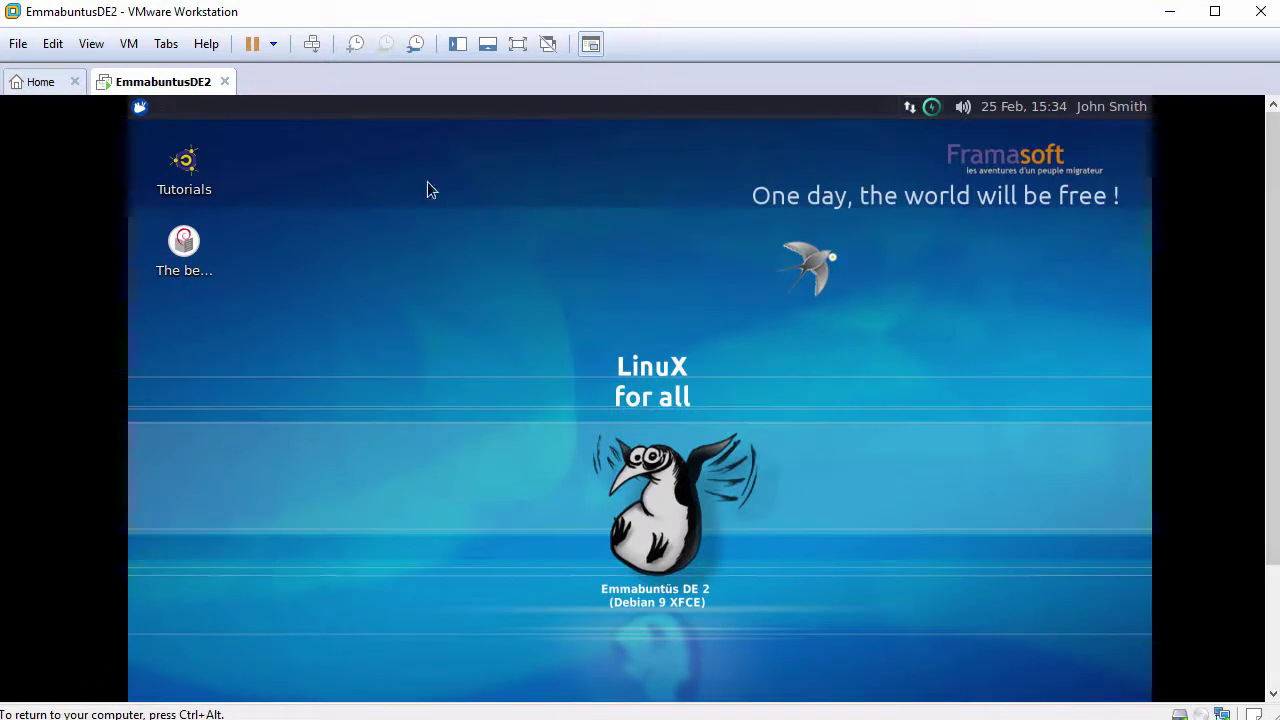
# Browse the guest applications menu and VM display options, then open the desktop context menu.
pyautogui.click(146, 108)
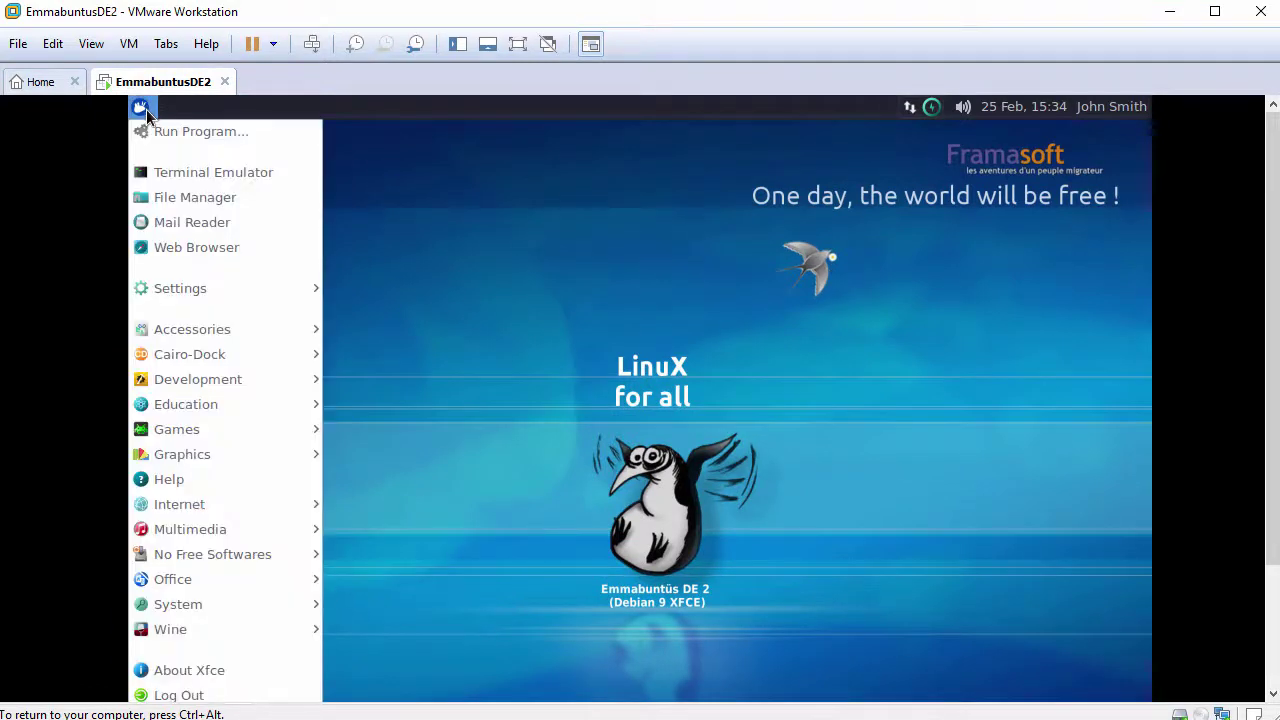
pyautogui.moveTo(204, 333)
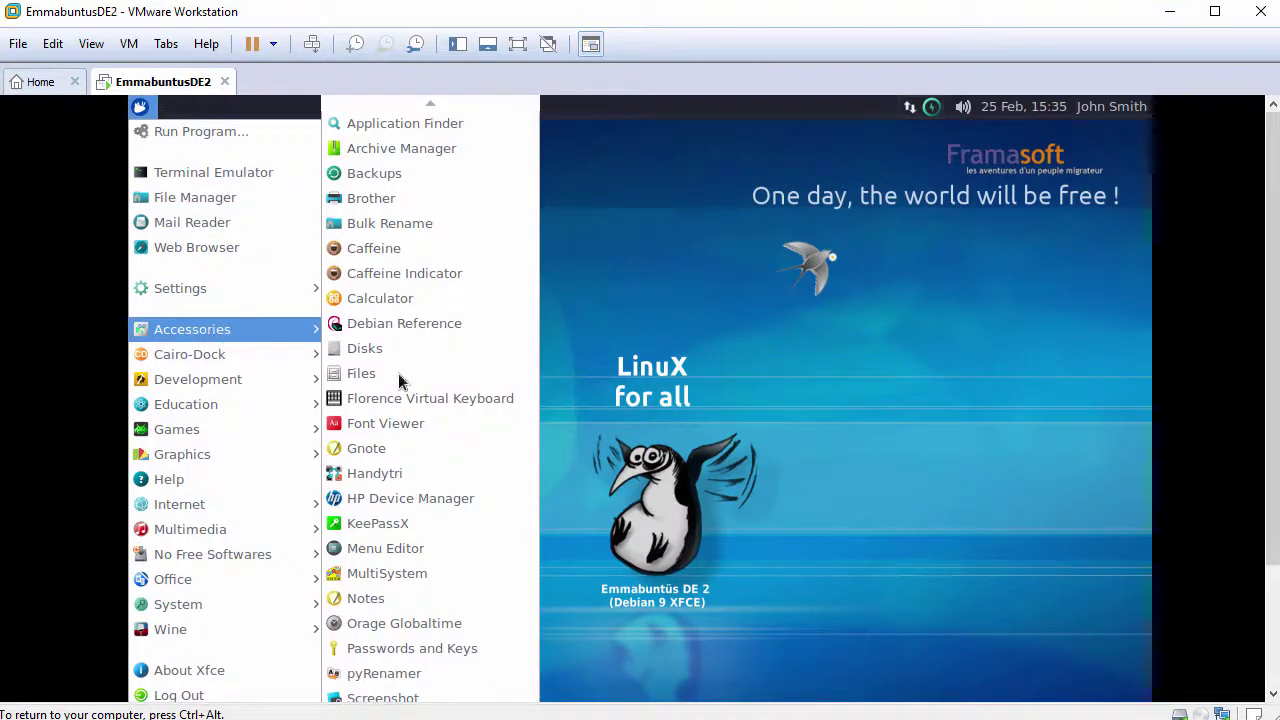
pyautogui.click(707, 421)
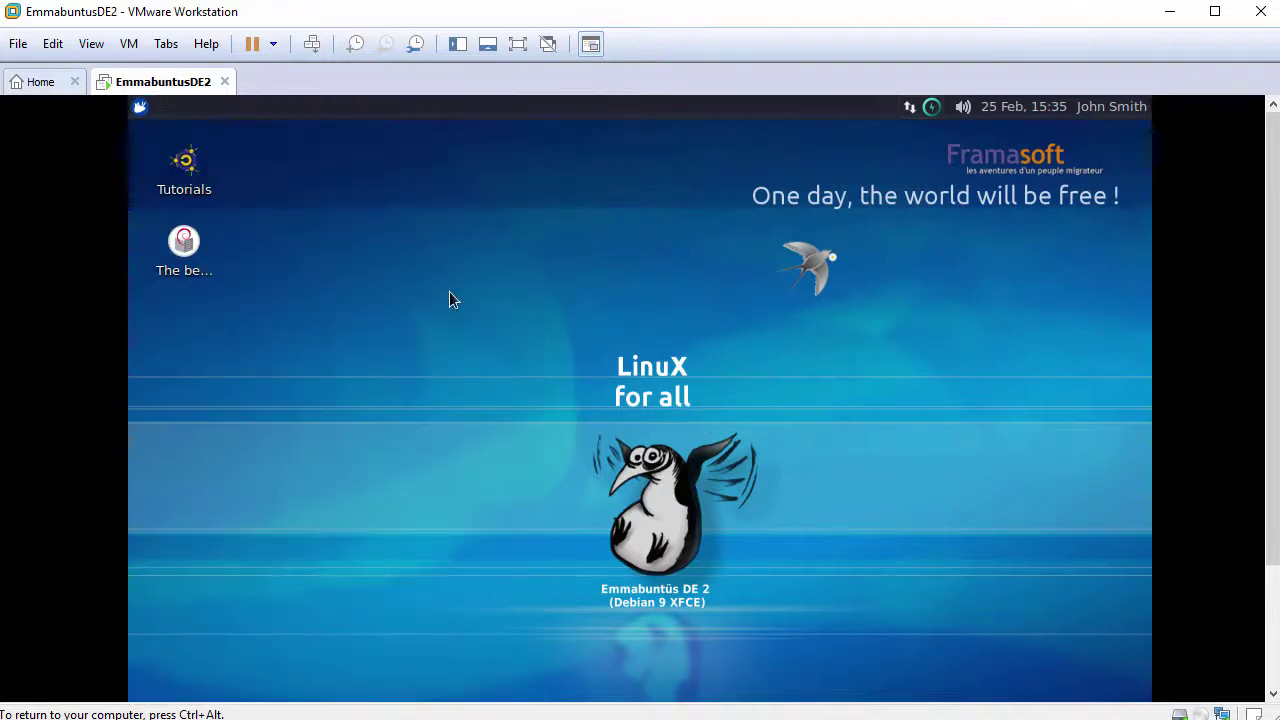
pyautogui.click(92, 44)
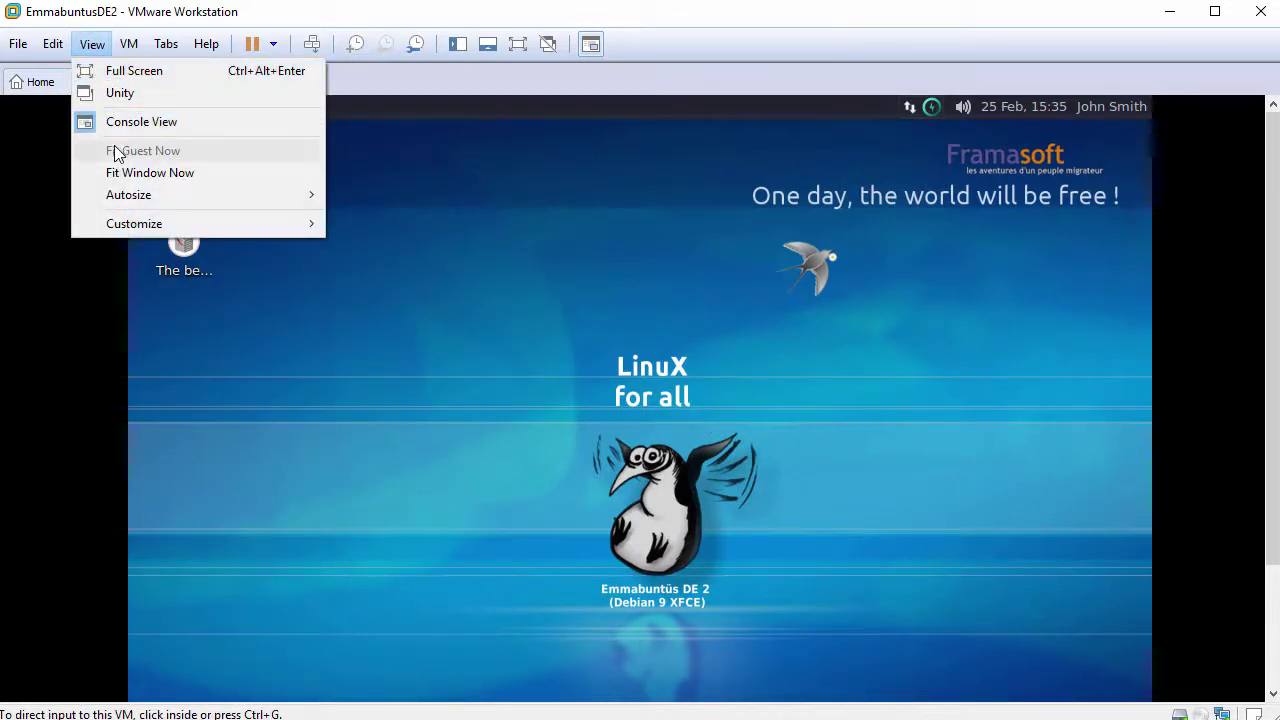
pyautogui.click(485, 206)
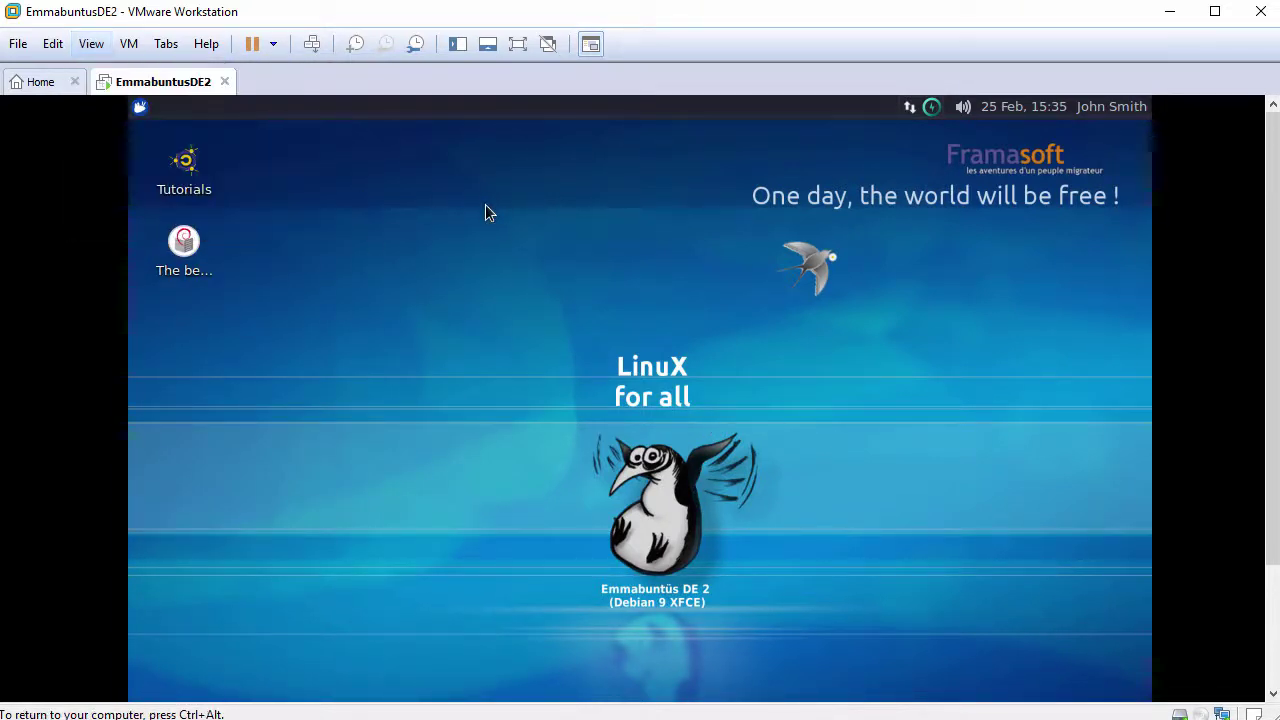
pyautogui.rightClick(485, 212)
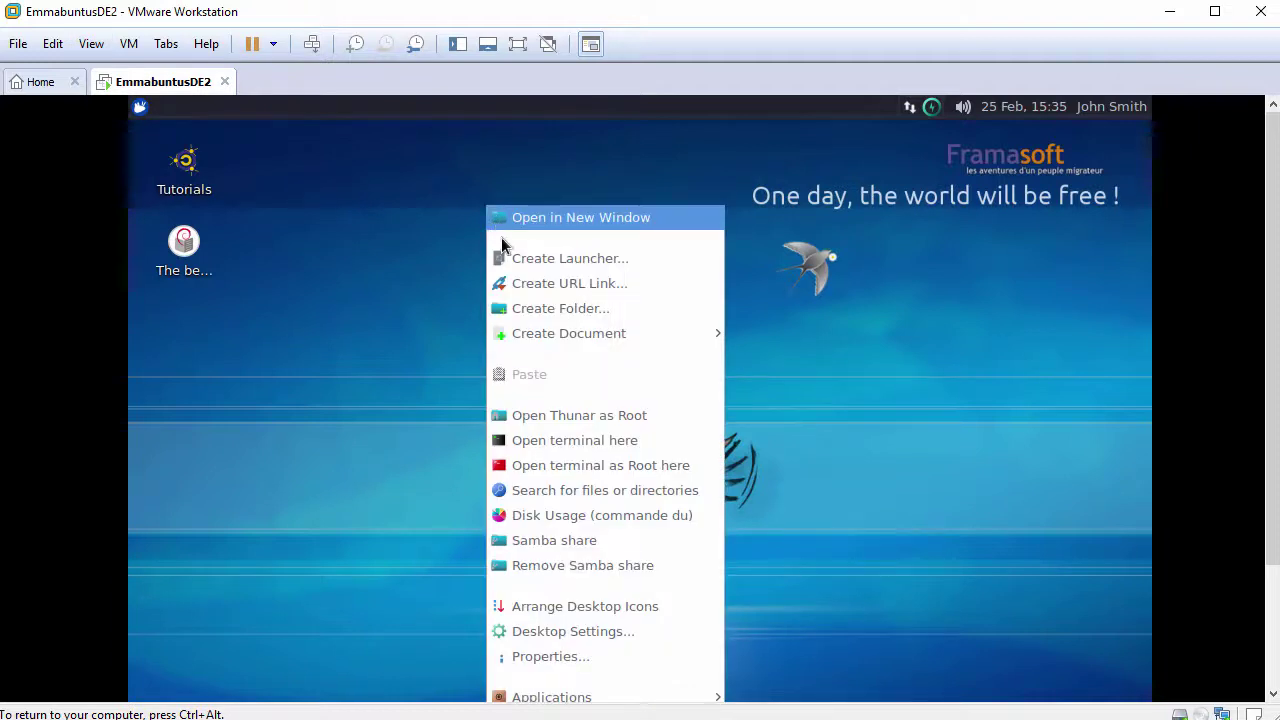
# Open a terminal in the Desktop folder, enlarge its font and window, and dismiss the updates notice.
pyautogui.click(580, 442)
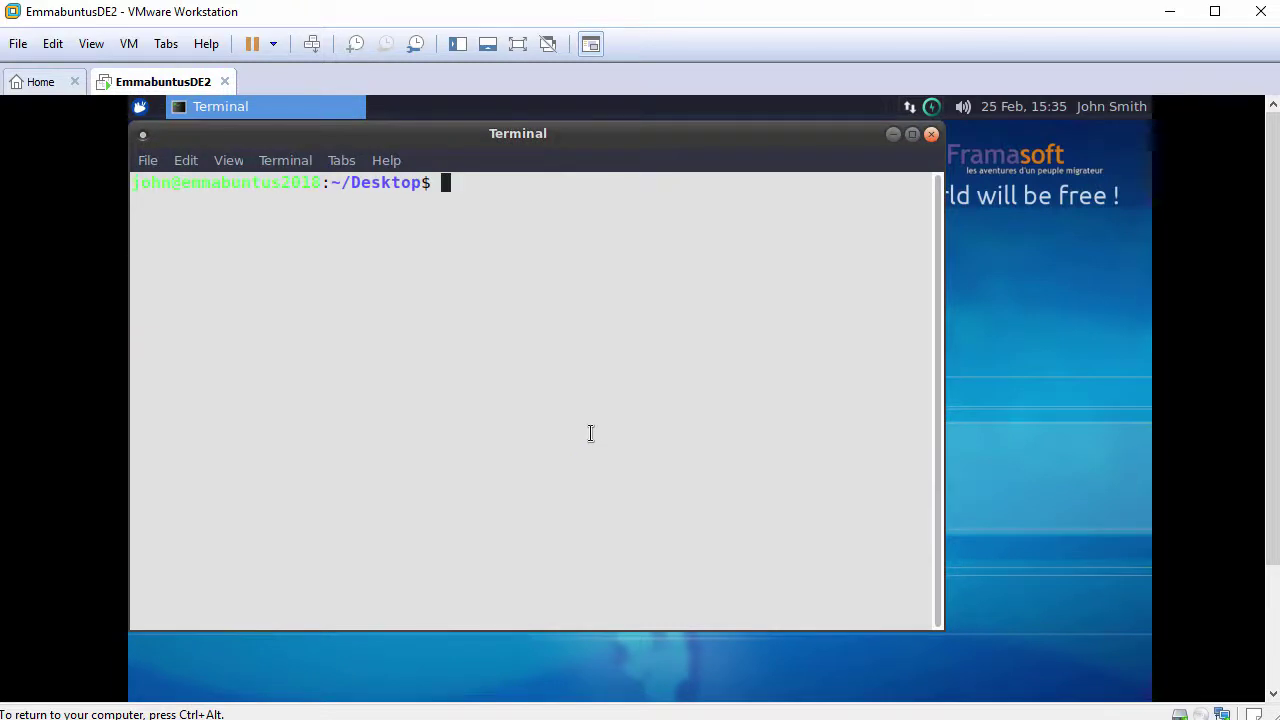
pyautogui.hotkey('ctrl', '+')
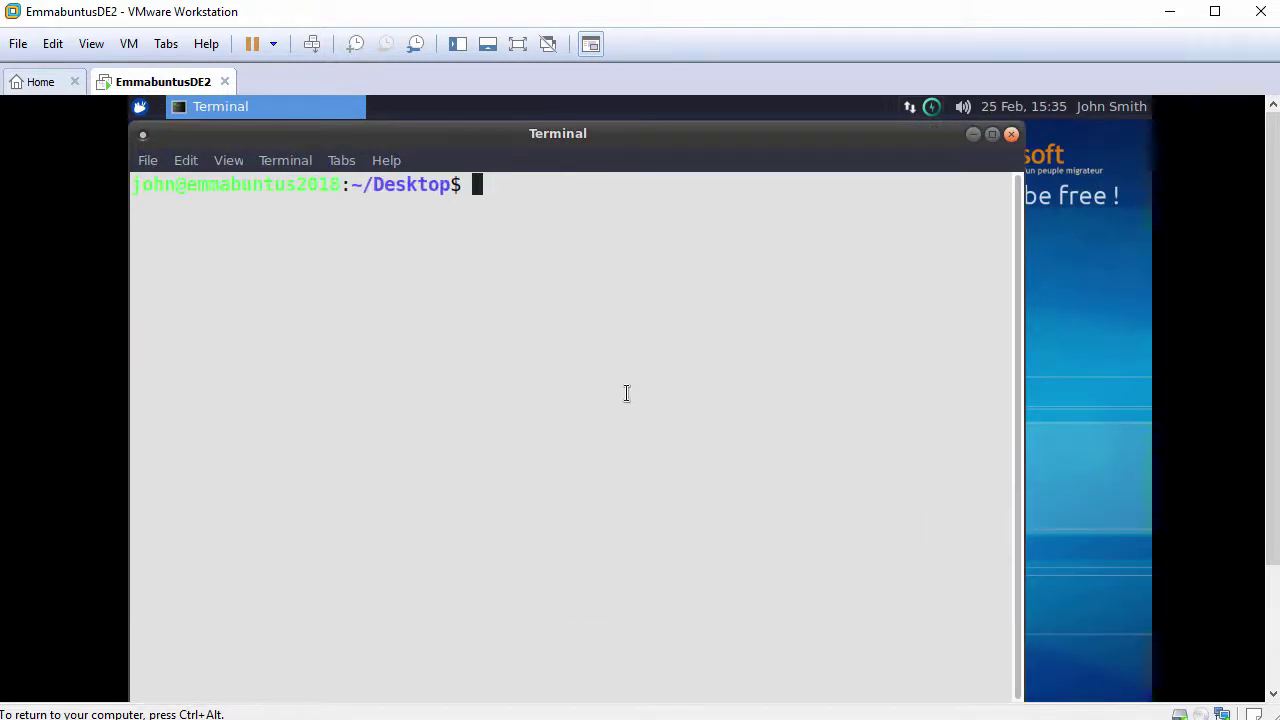
pyautogui.moveTo(735, 130)
pyautogui.mouseDown()
pyautogui.moveTo(734, 177)
pyautogui.moveTo(727, 132)
pyautogui.mouseUp()
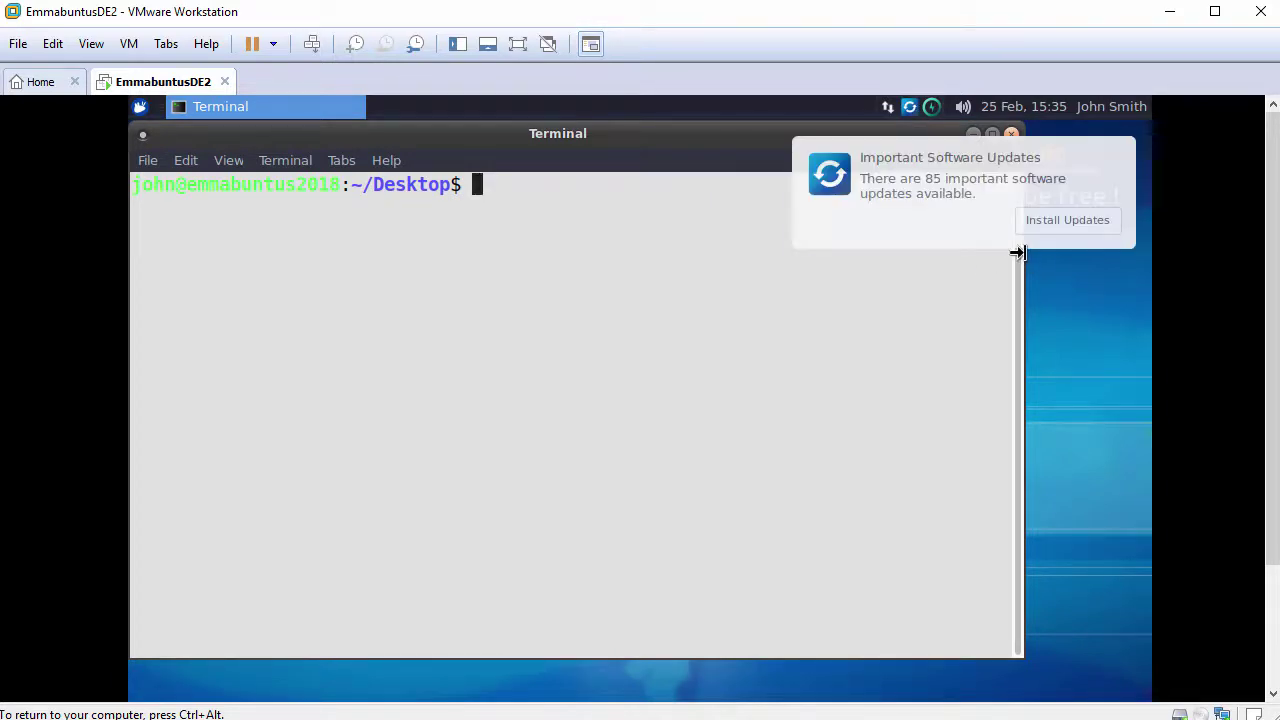
pyautogui.moveTo(1018, 253); pyautogui.dragTo(1104, 256)
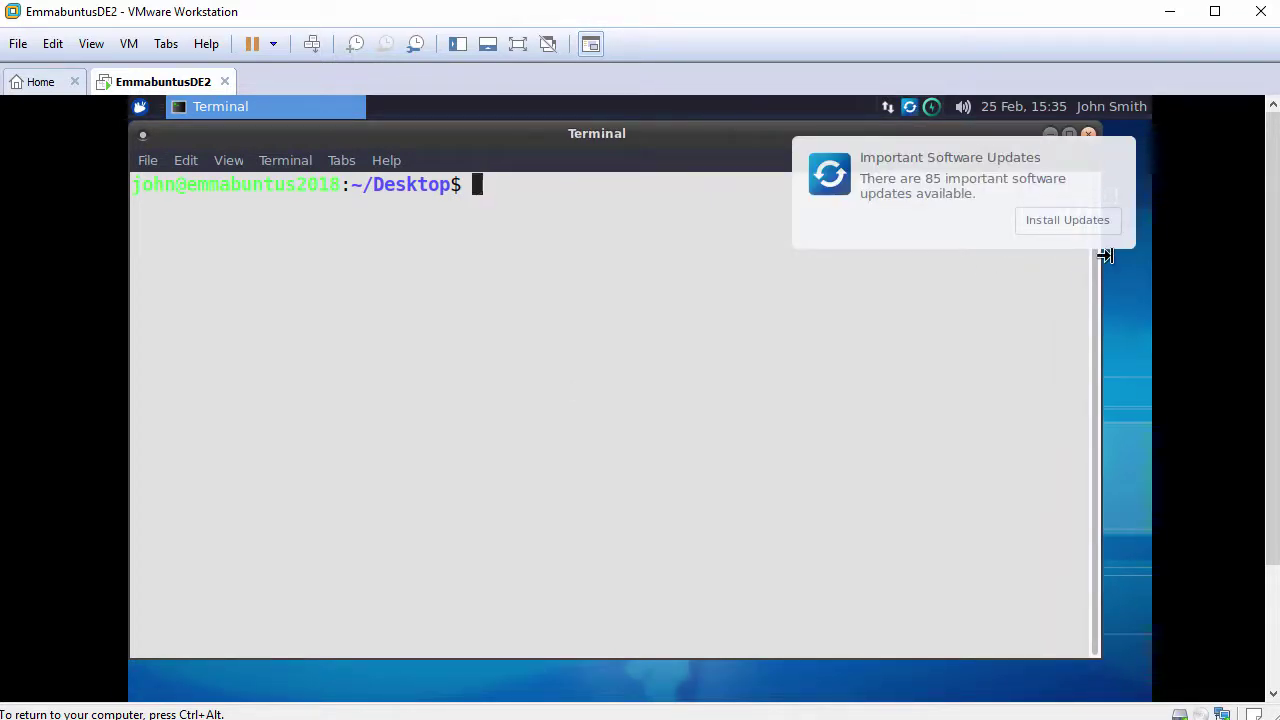
pyautogui.click(1120, 157)
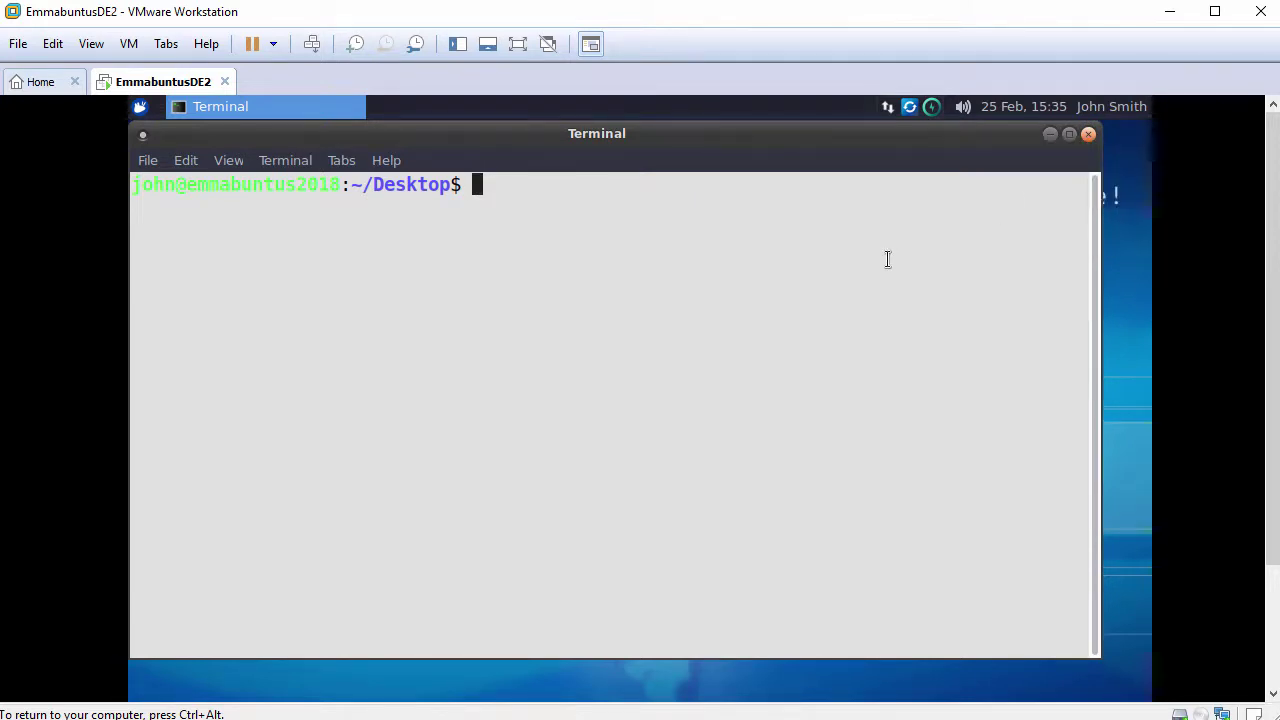
# Run cd and whoami as the regular user.
pyautogui.press('Return')
pyautogui.write('cd')
pyautogui.press('Return')
pyautogui.press('Return')
pyautogui.write('who')
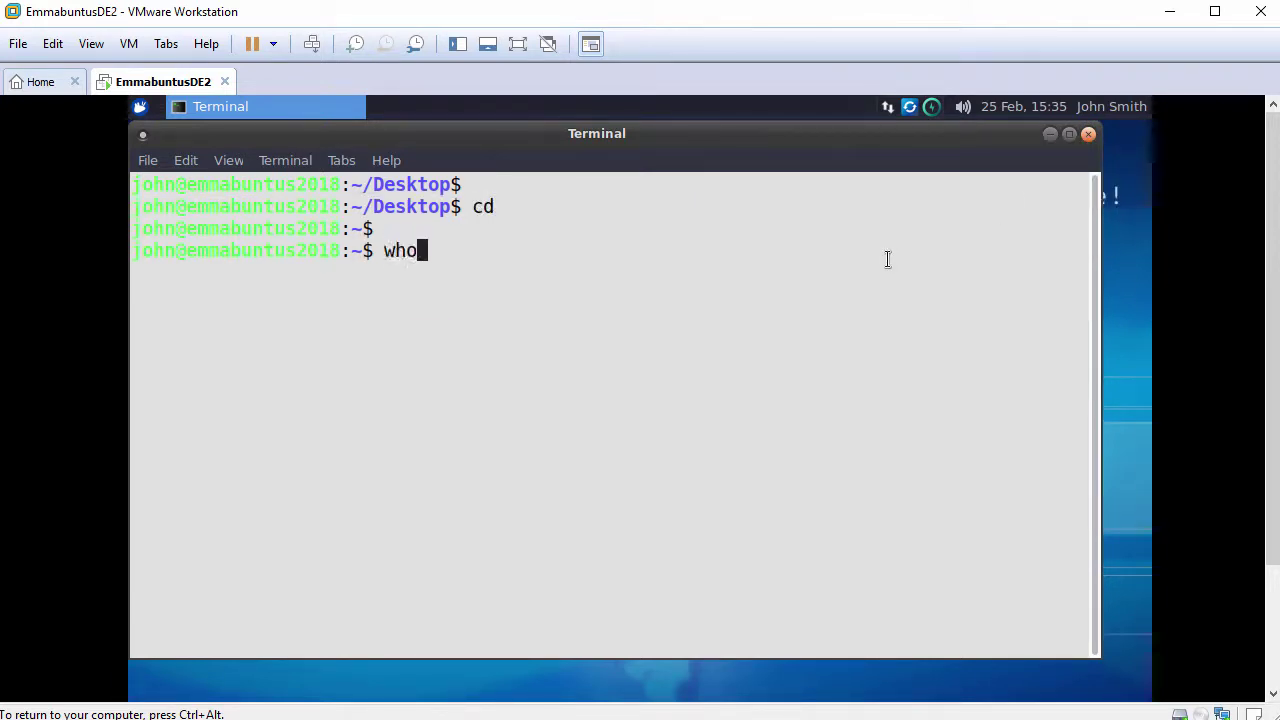
pyautogui.write('ami')
pyautogui.press('Return')
pyautogui.press('Return')
pyautogui.write('sudo bash')
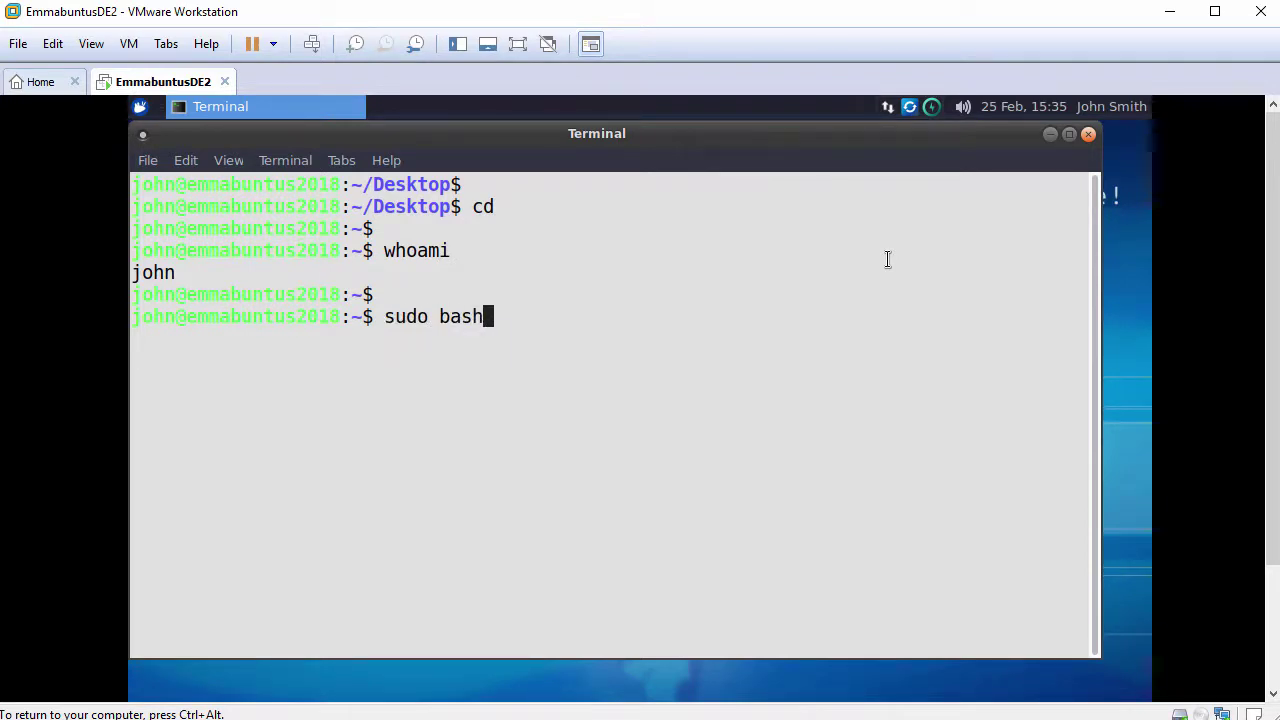
pyautogui.press('Return')
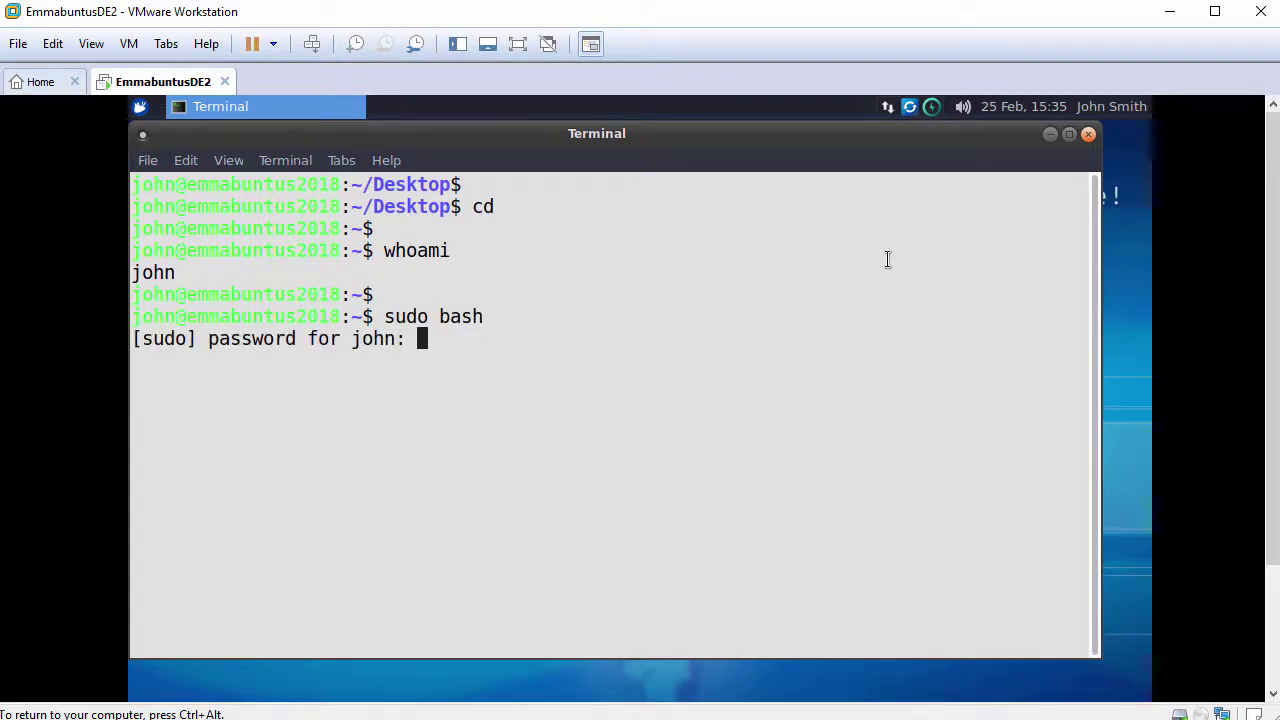
pyautogui.press('Return')
pyautogui.write('cd')
pyautogui.press('Return')
pyautogui.press('Return')
pyautogui.write('w')
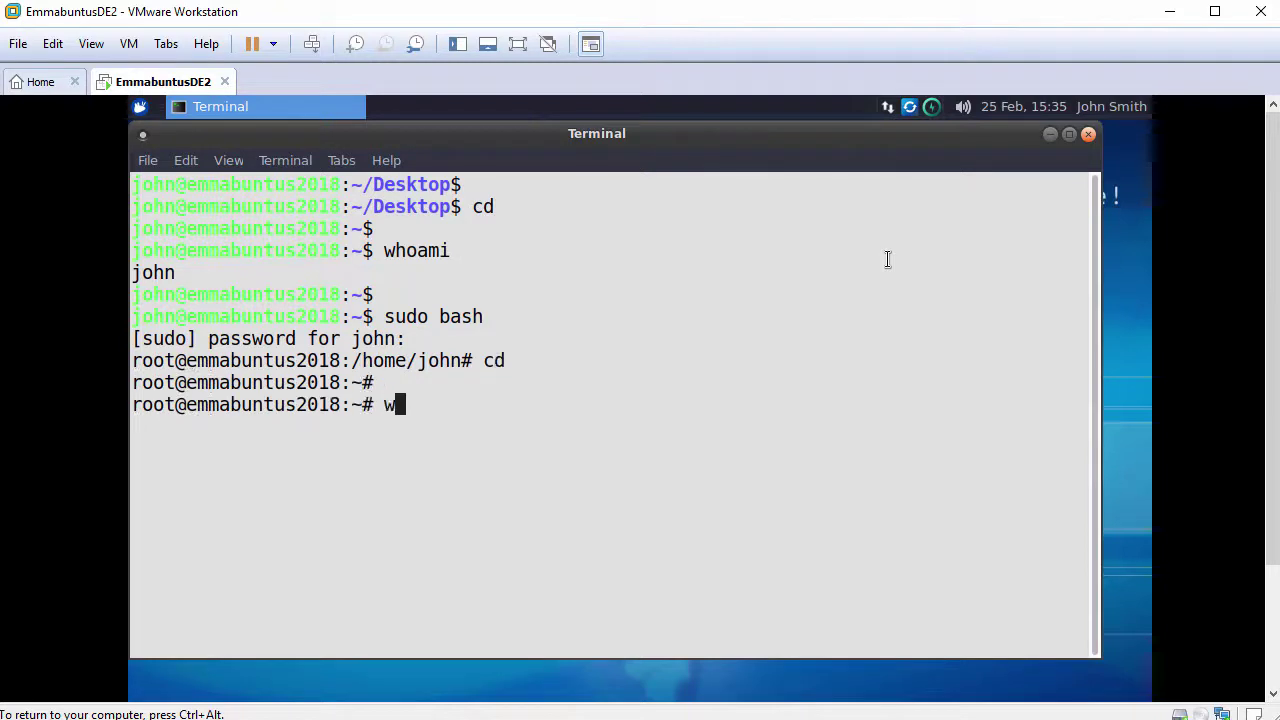
pyautogui.write('hoami')
pyautogui.press('Return')
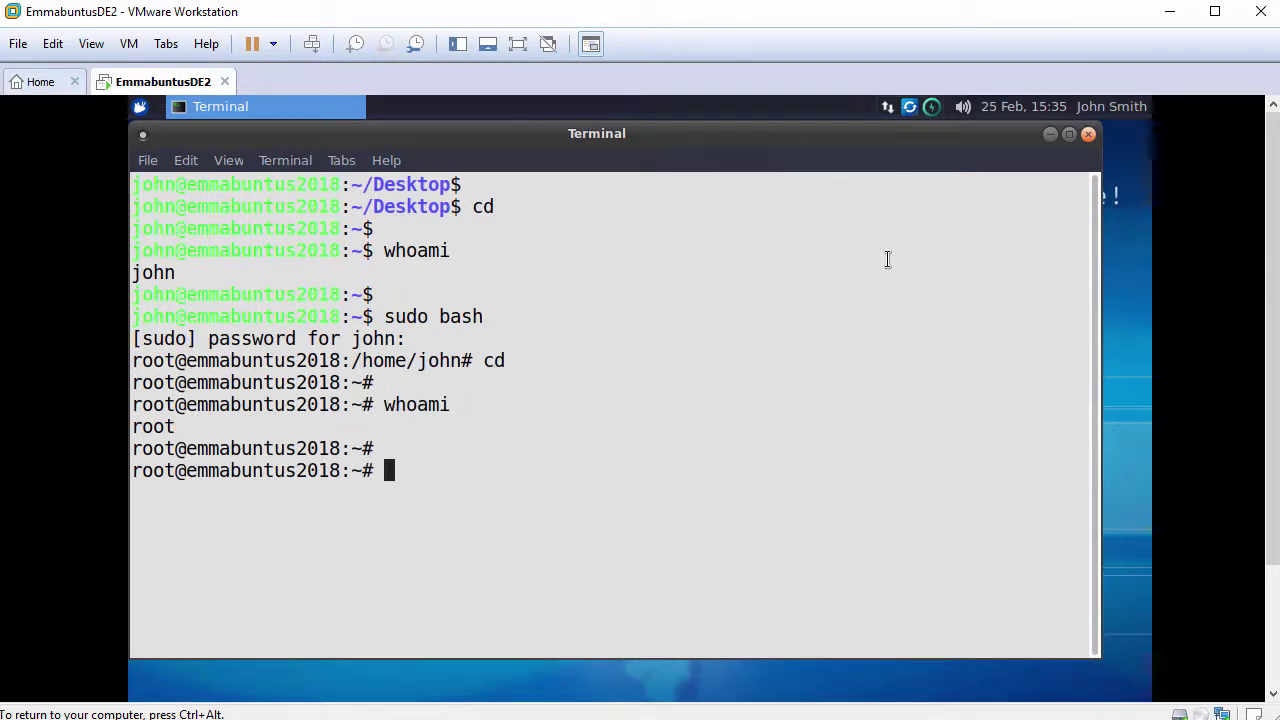
pyautogui.write('ping -c')
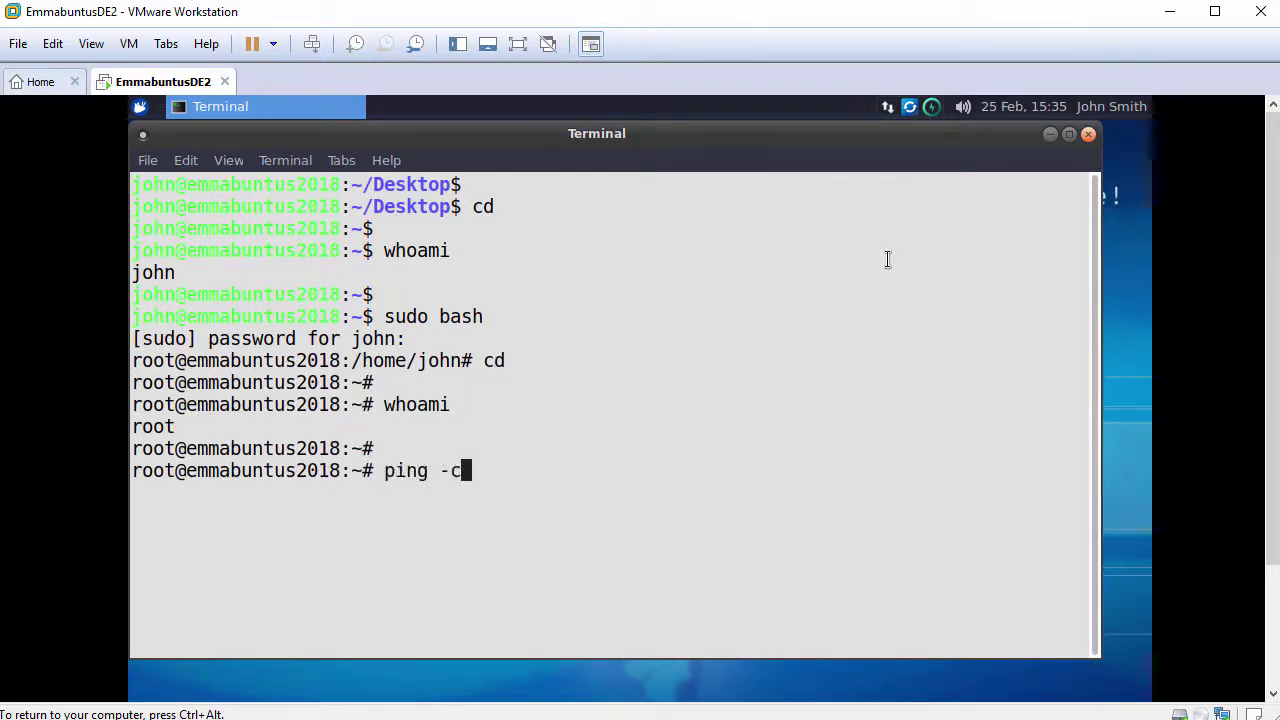
pyautogui.write(' 3 www.google')
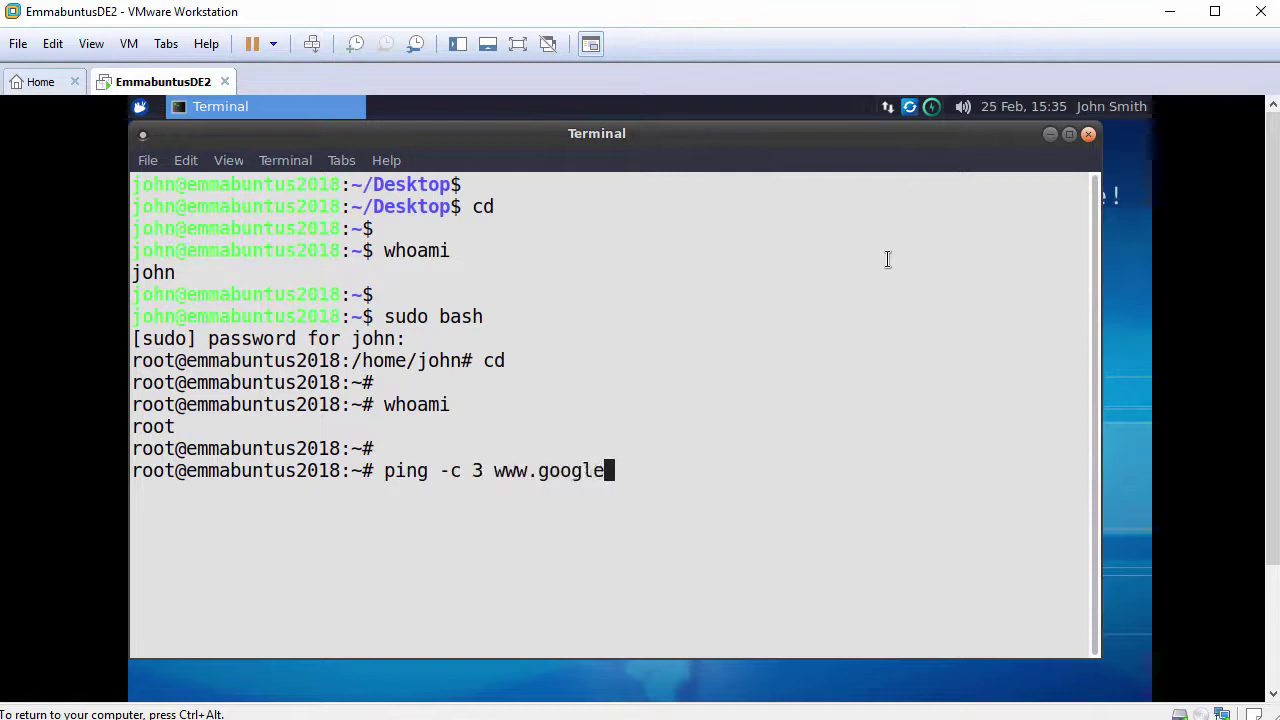
pyautogui.write('.com')
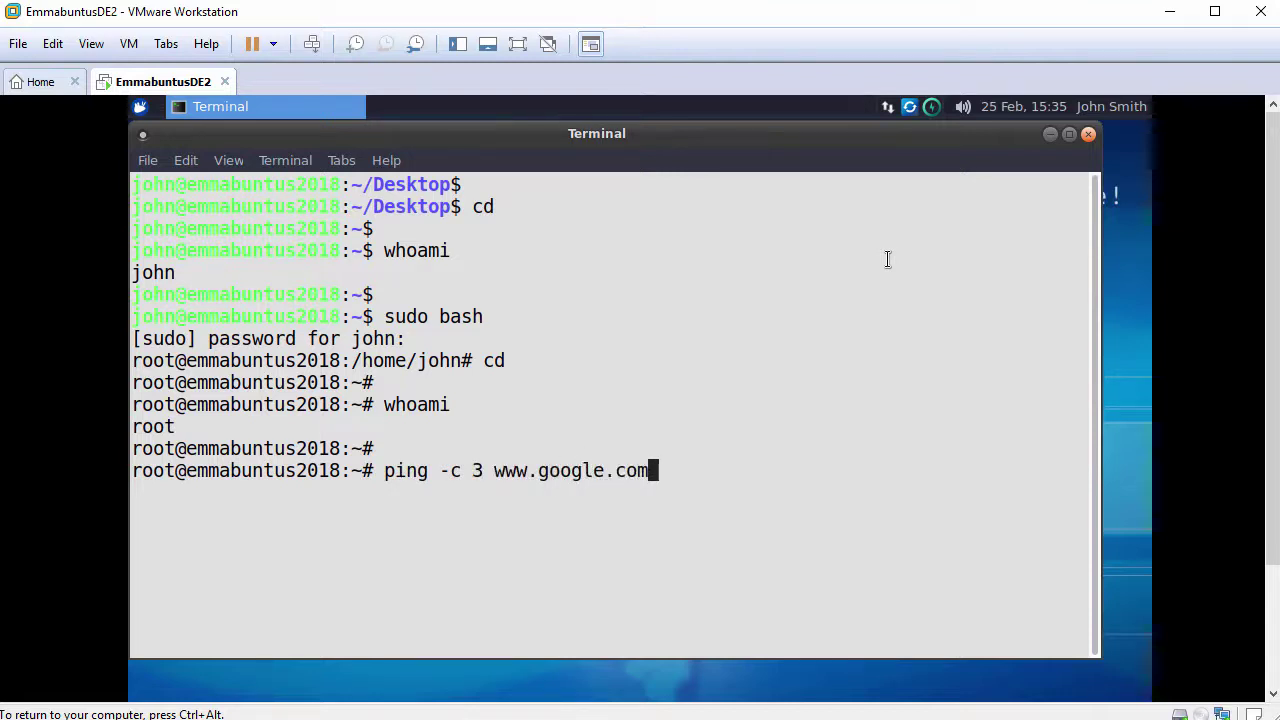
pyautogui.press('Return')
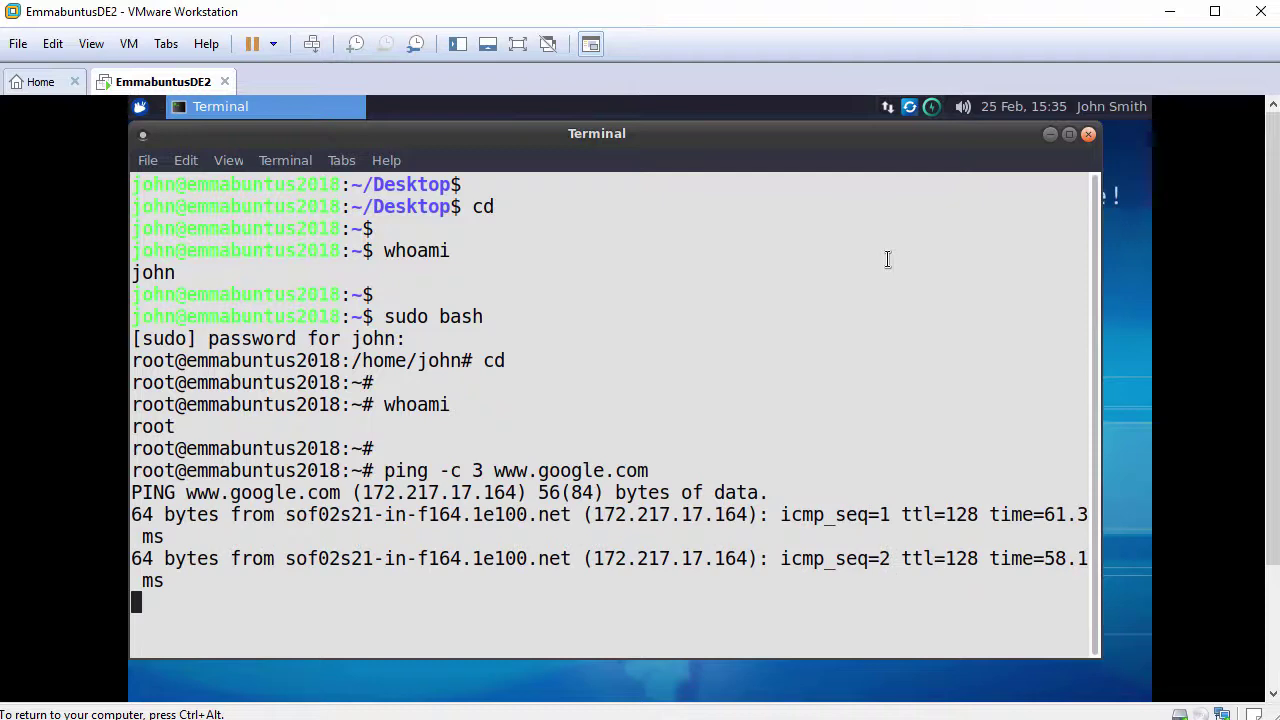
# Refresh the package lists with apt update.
pyautogui.write('ap')
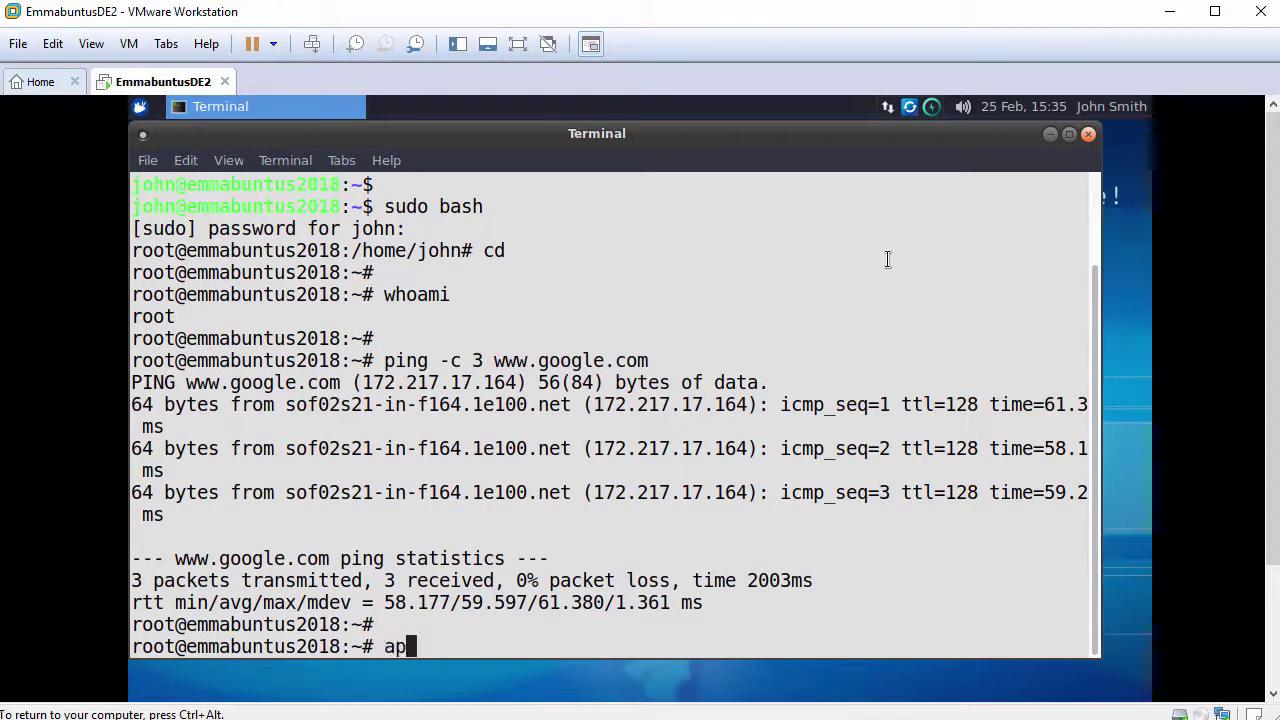
pyautogui.write('t update')
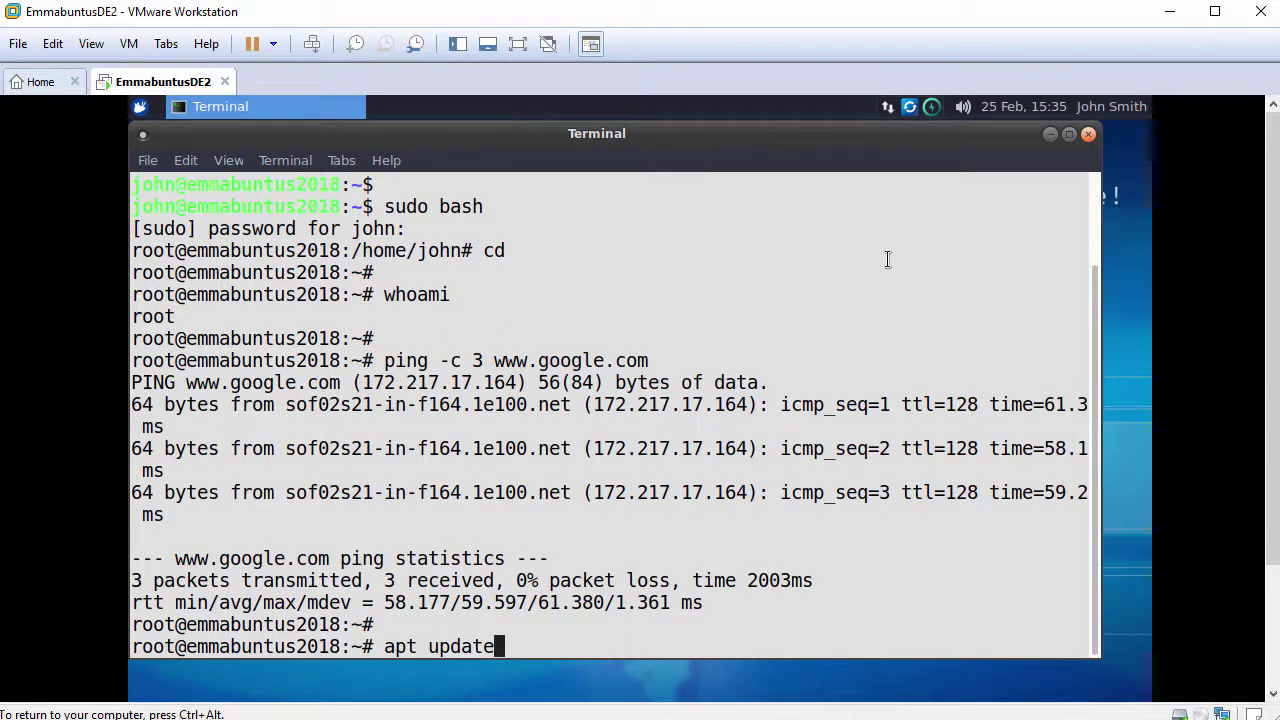
pyautogui.press('Return')
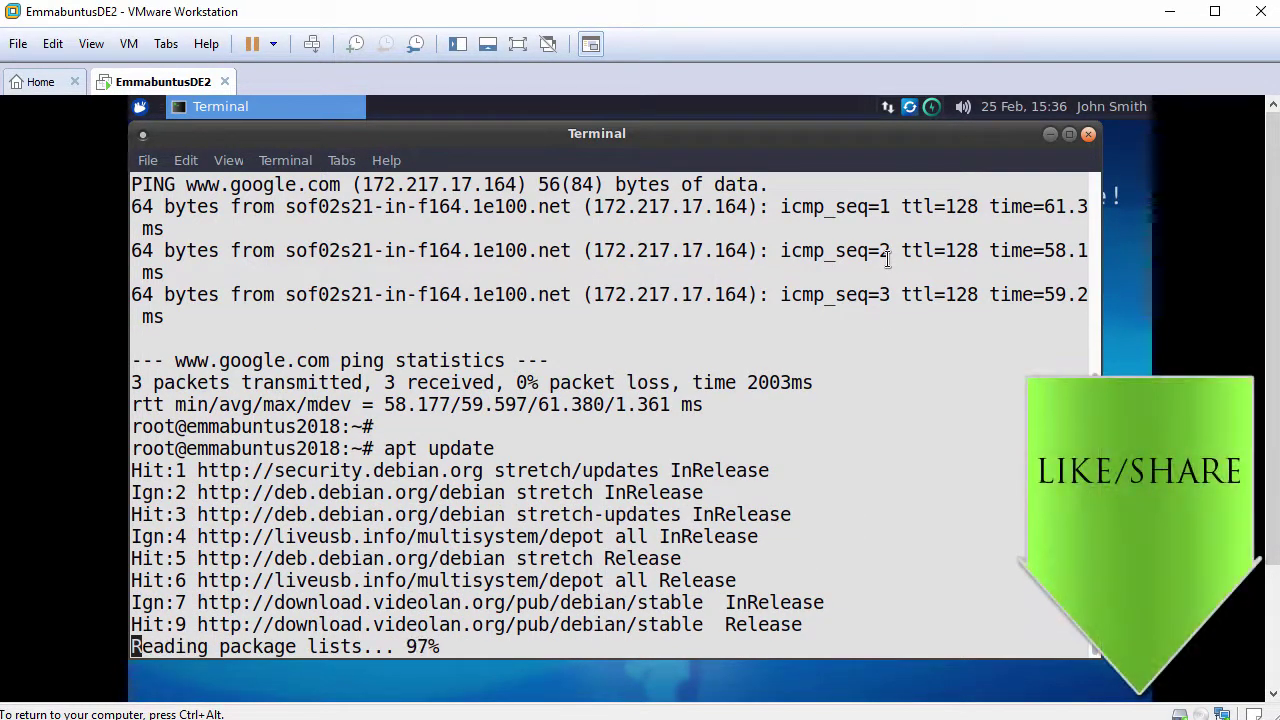
pyautogui.press('Return')
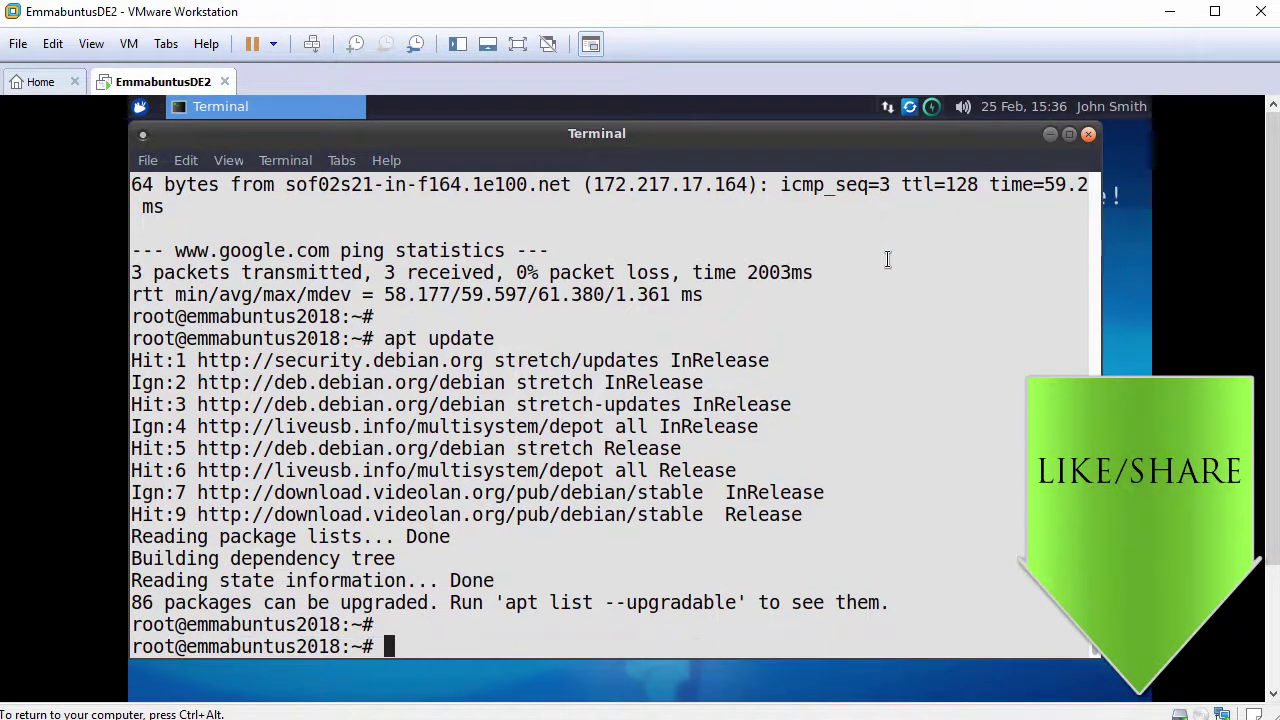
# Install open-vm-tools-desktop via apt, answering y, then type reboot at the prompt.
pyautogui.write('apt install ')
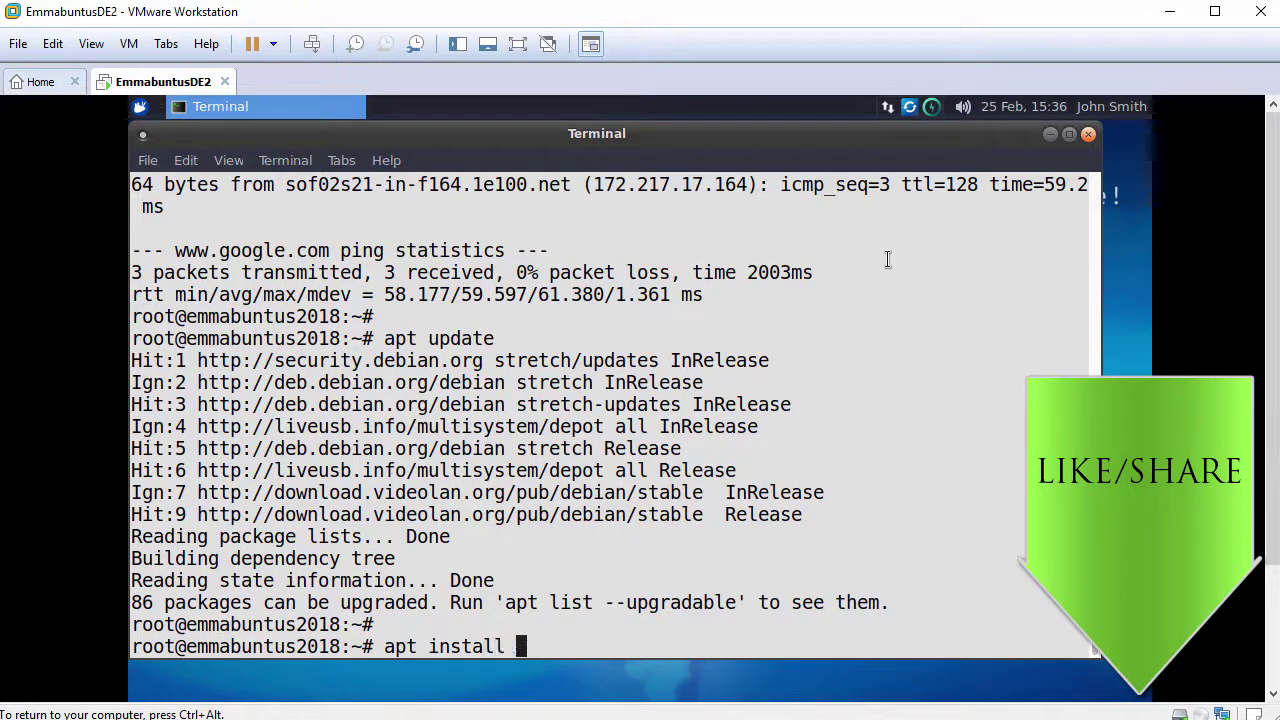
pyautogui.write('open-vm-tools-')
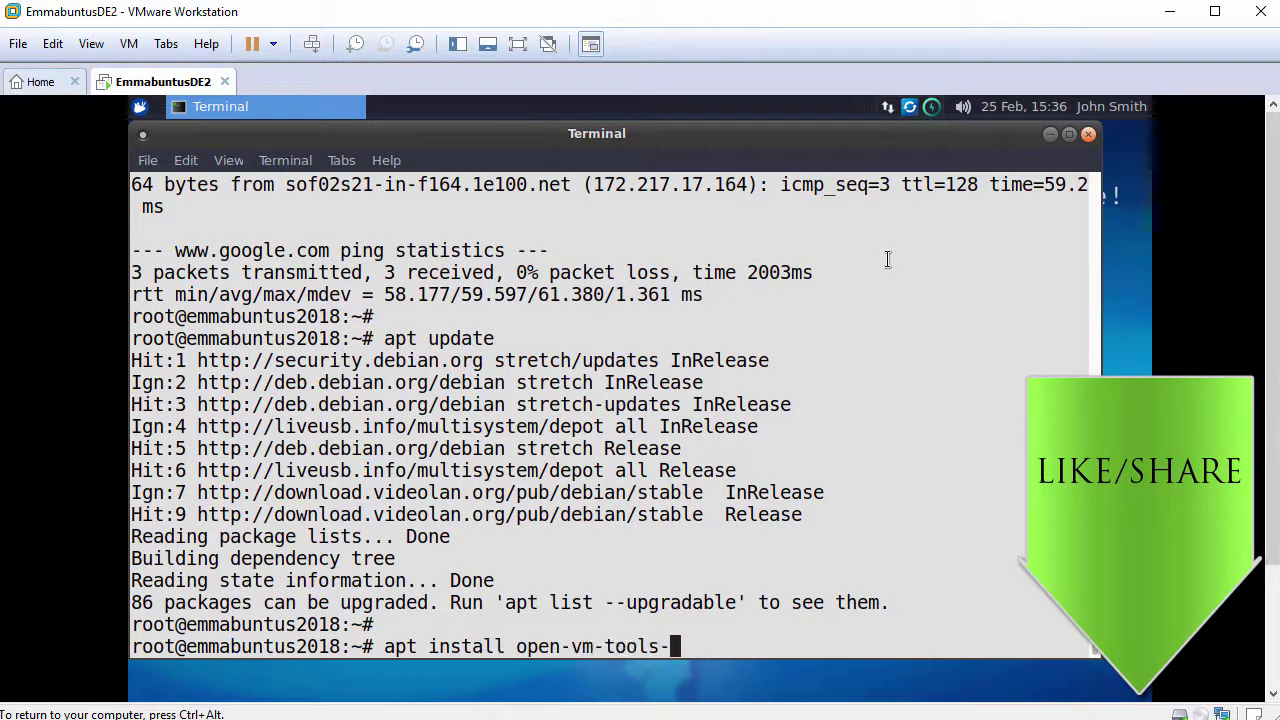
pyautogui.write('des')
pyautogui.press('Tab')
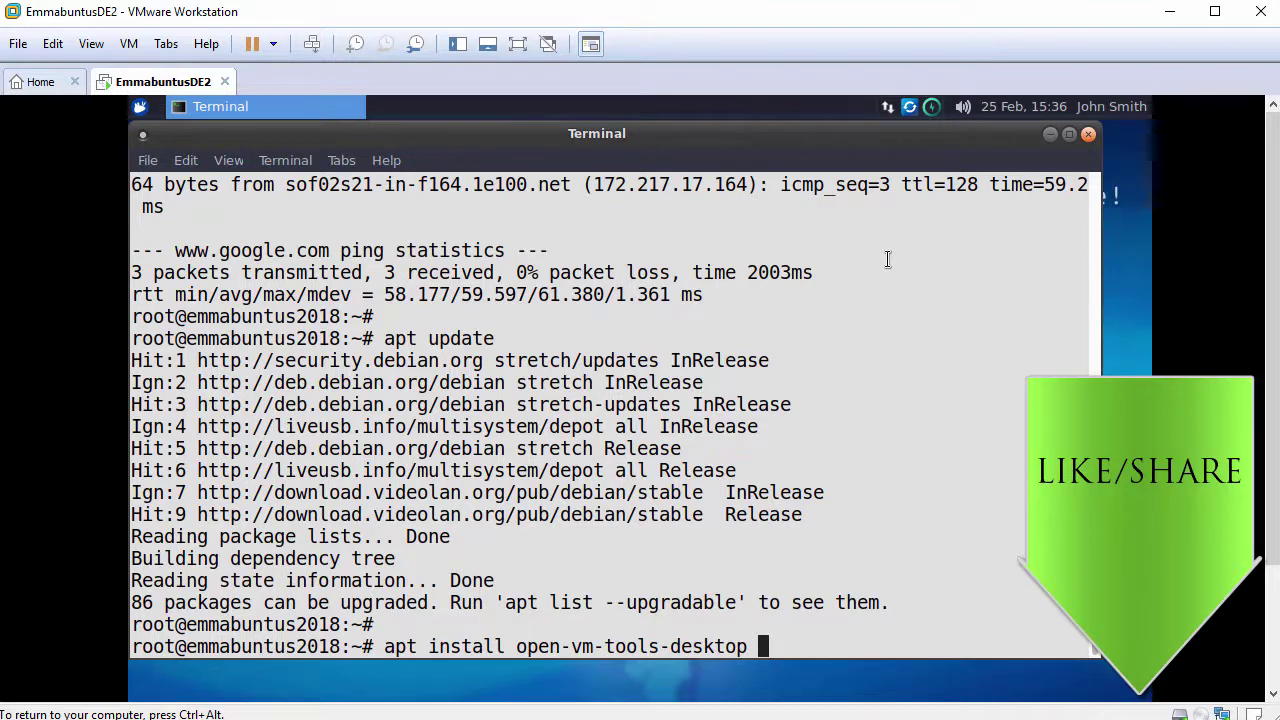
pyautogui.press('Return')
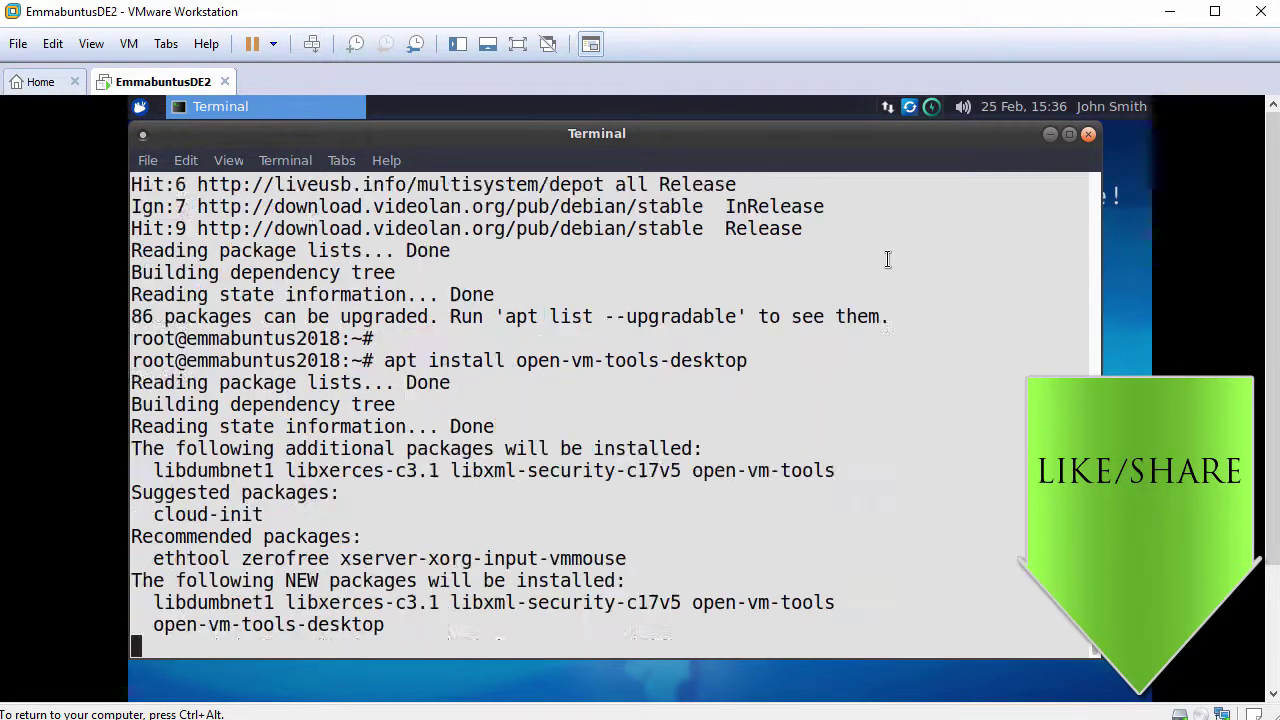
pyautogui.write('y')
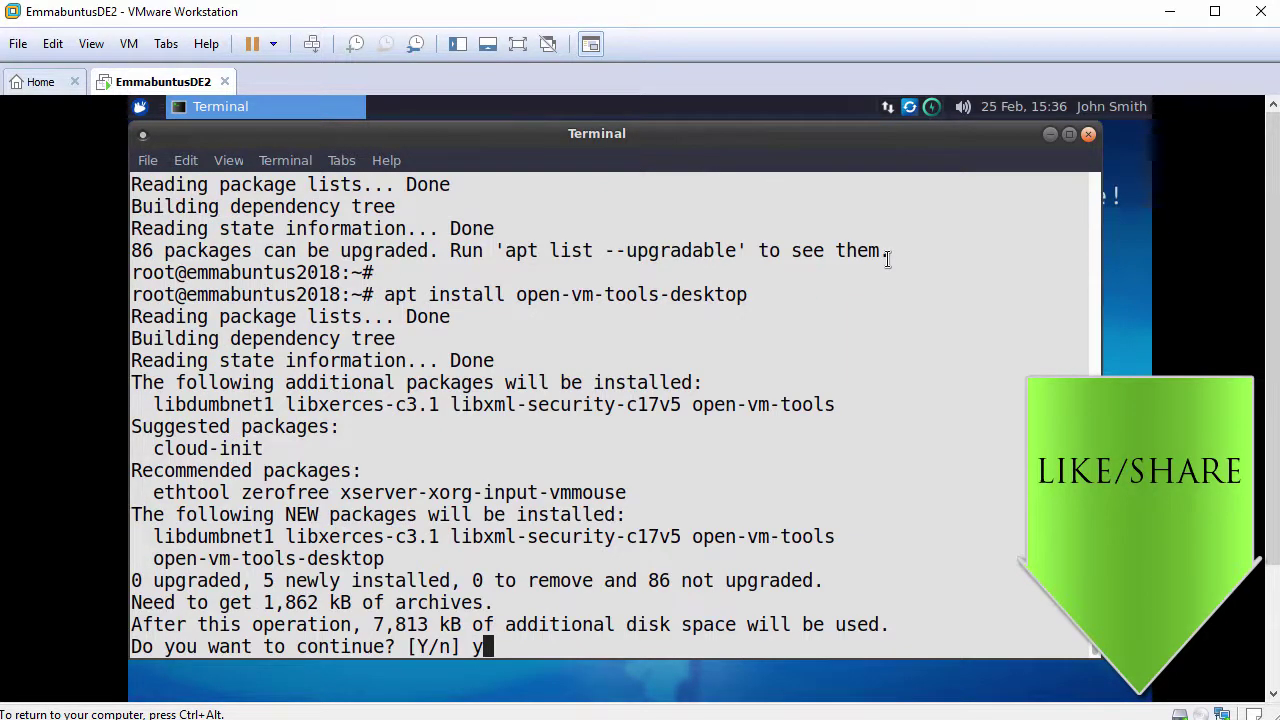
pyautogui.press('Return')
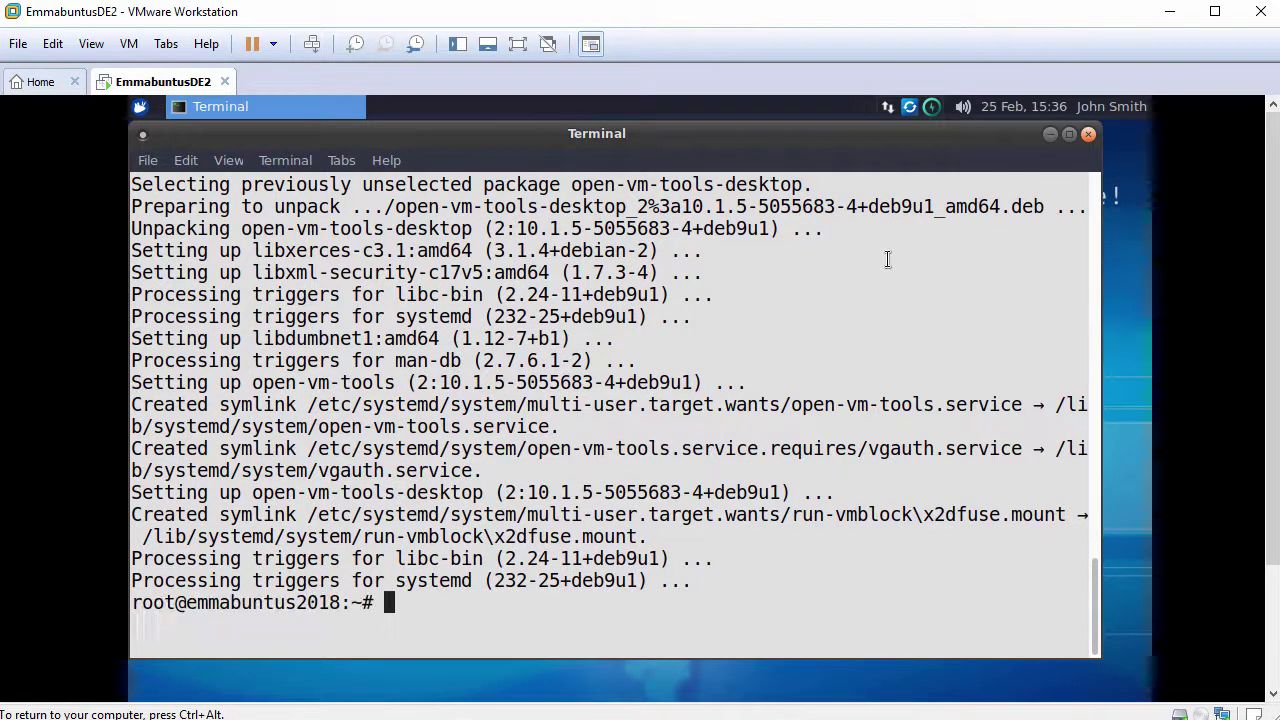
pyautogui.press('Return')
pyautogui.write('reboot')
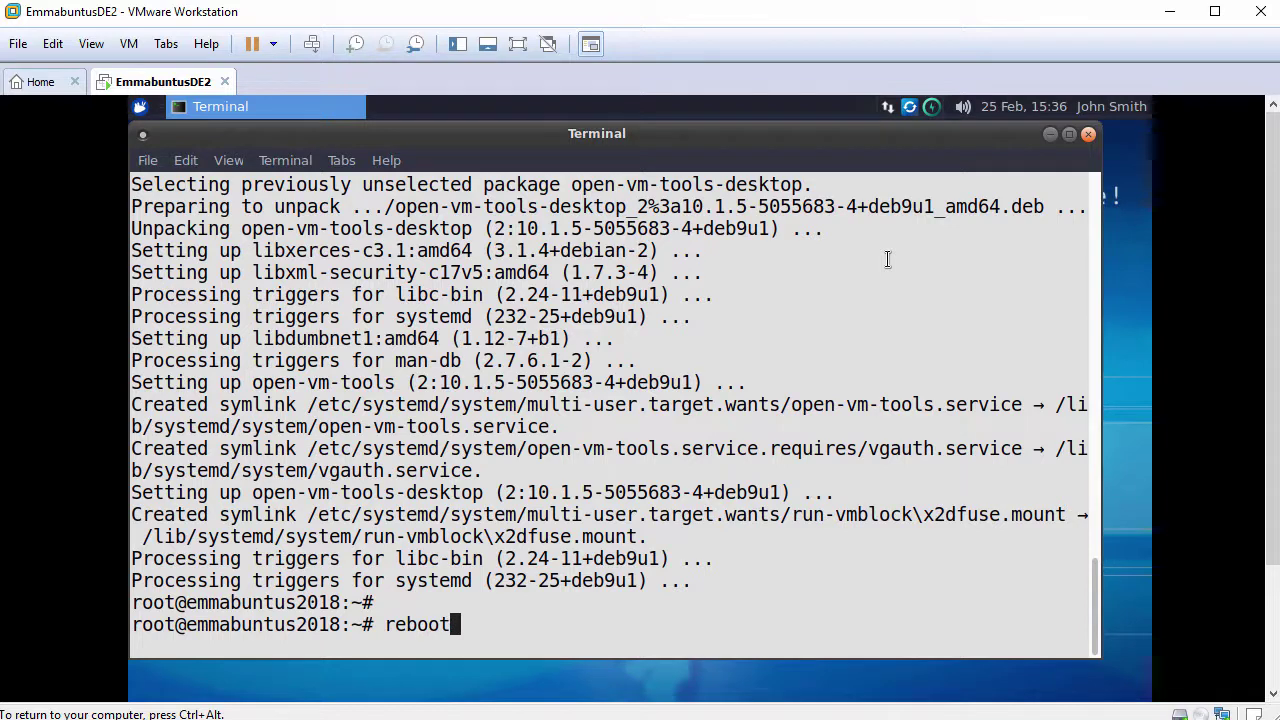
# Reboot into the default Emmabuntus GRUB entry, log in again, and disable the welcome dialog at startup.
pyautogui.press('Return')
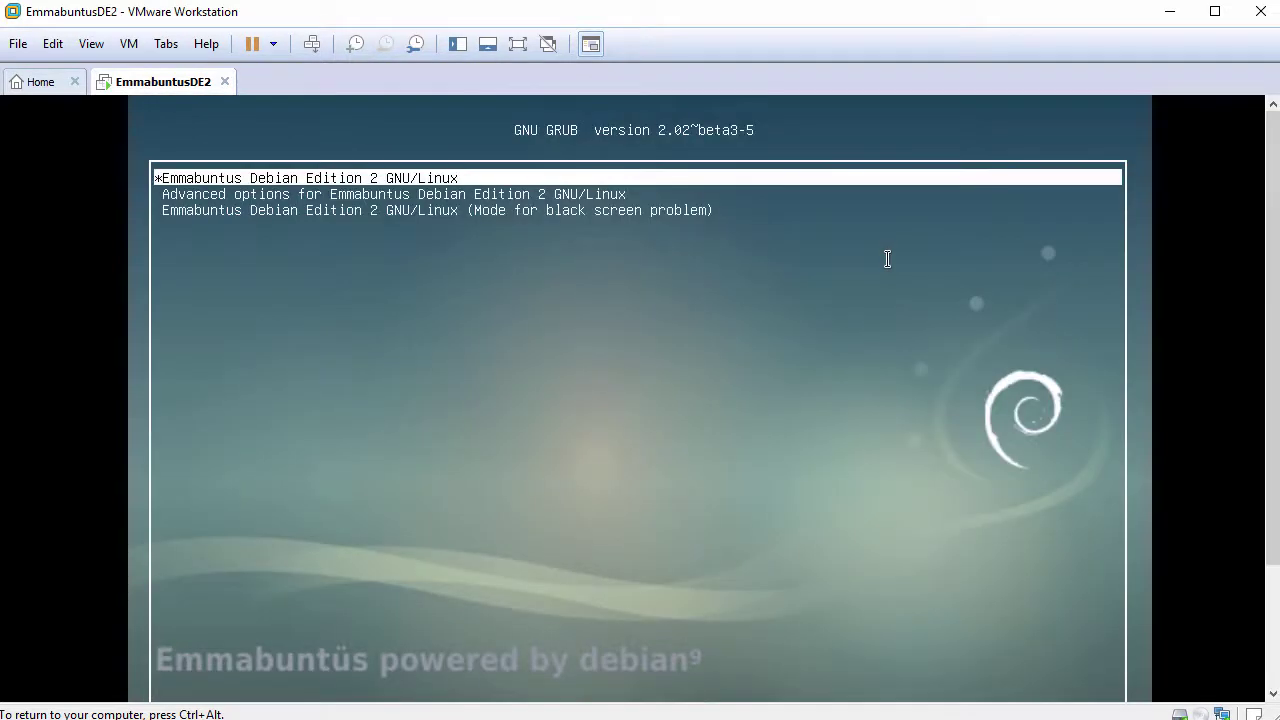
pyautogui.press('Return')
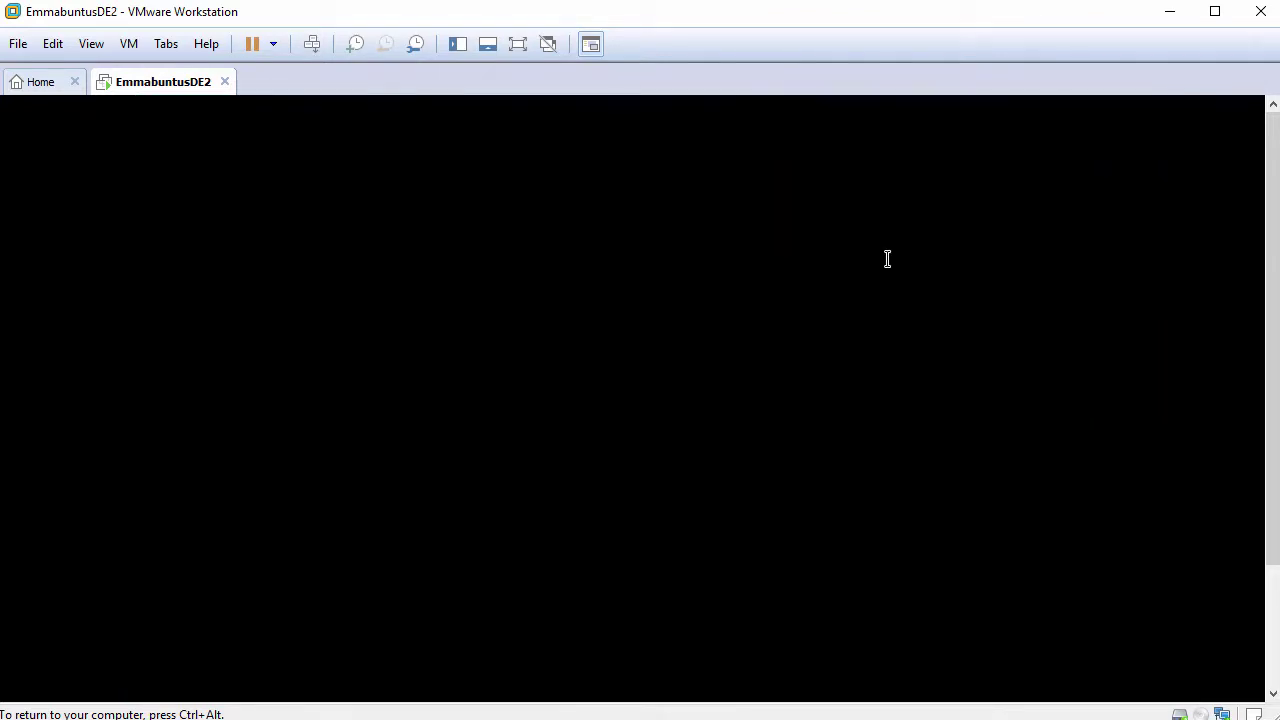
pyautogui.write('••')
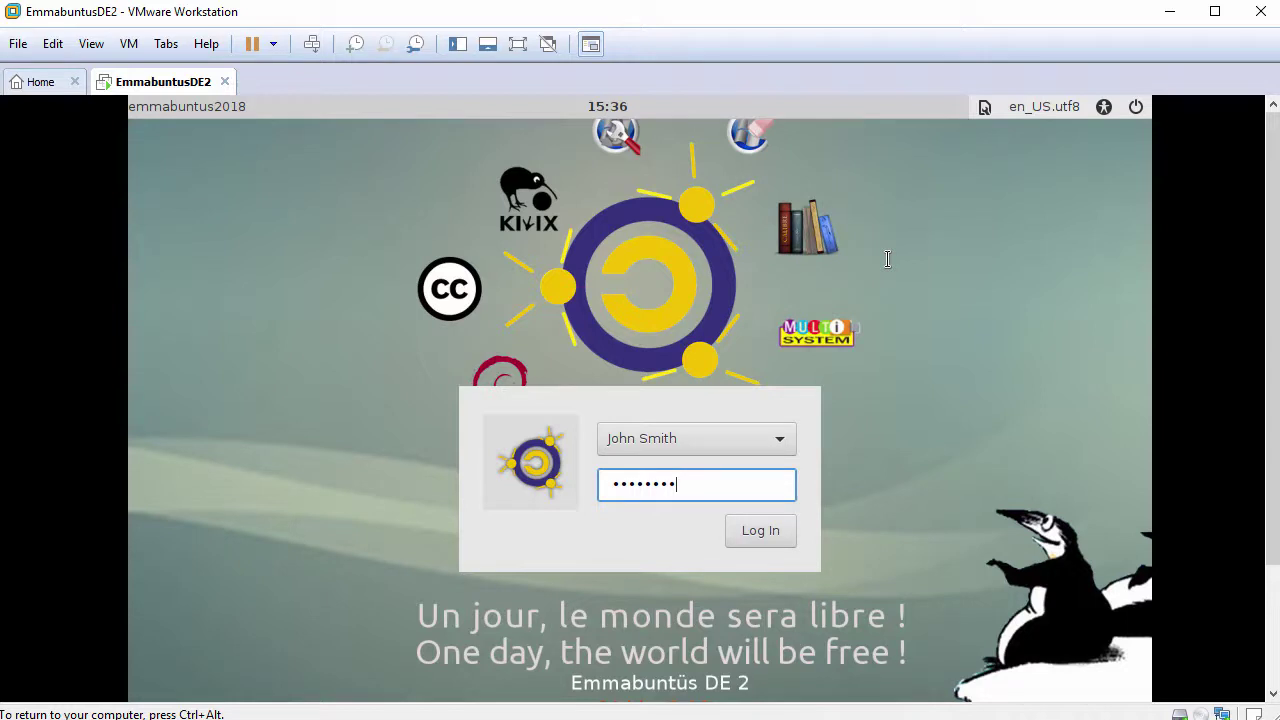
pyautogui.press('Return')
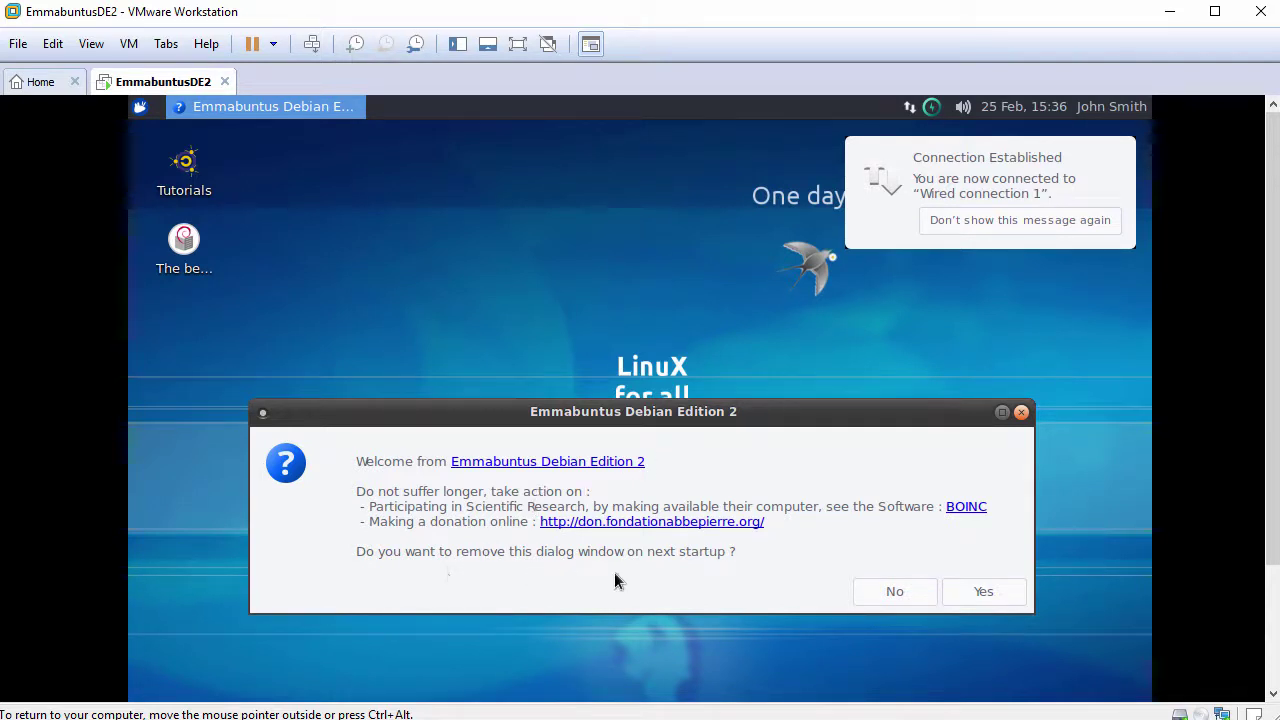
pyautogui.click(957, 594)
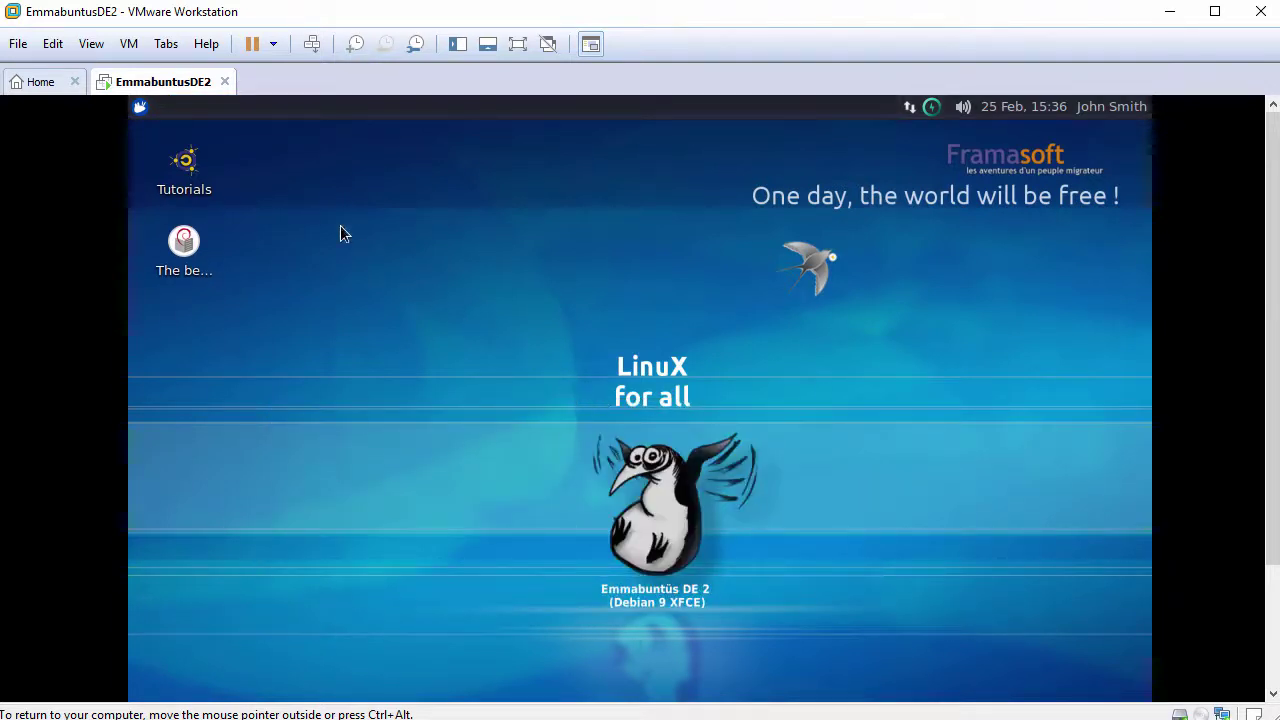
# Fit the guest display to the window with Fit Guest Now, then open the home folder from the dock.
pyautogui.click(97, 50)
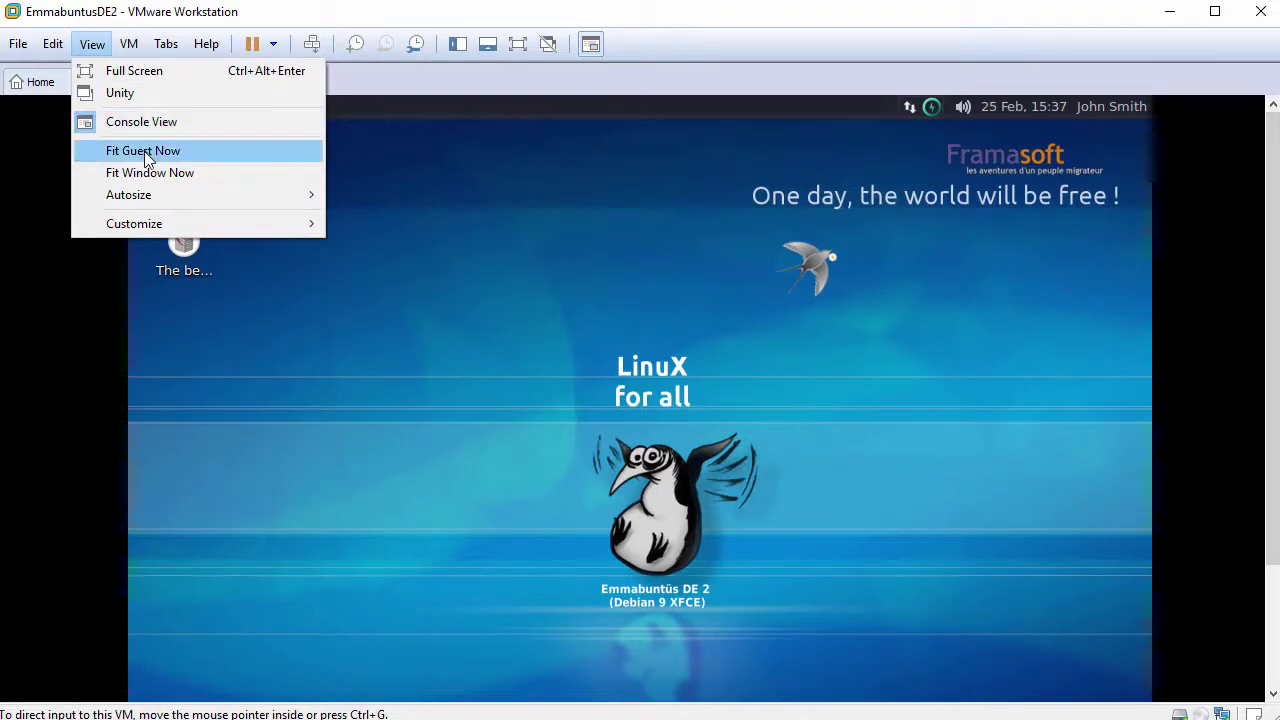
pyautogui.click(177, 152)
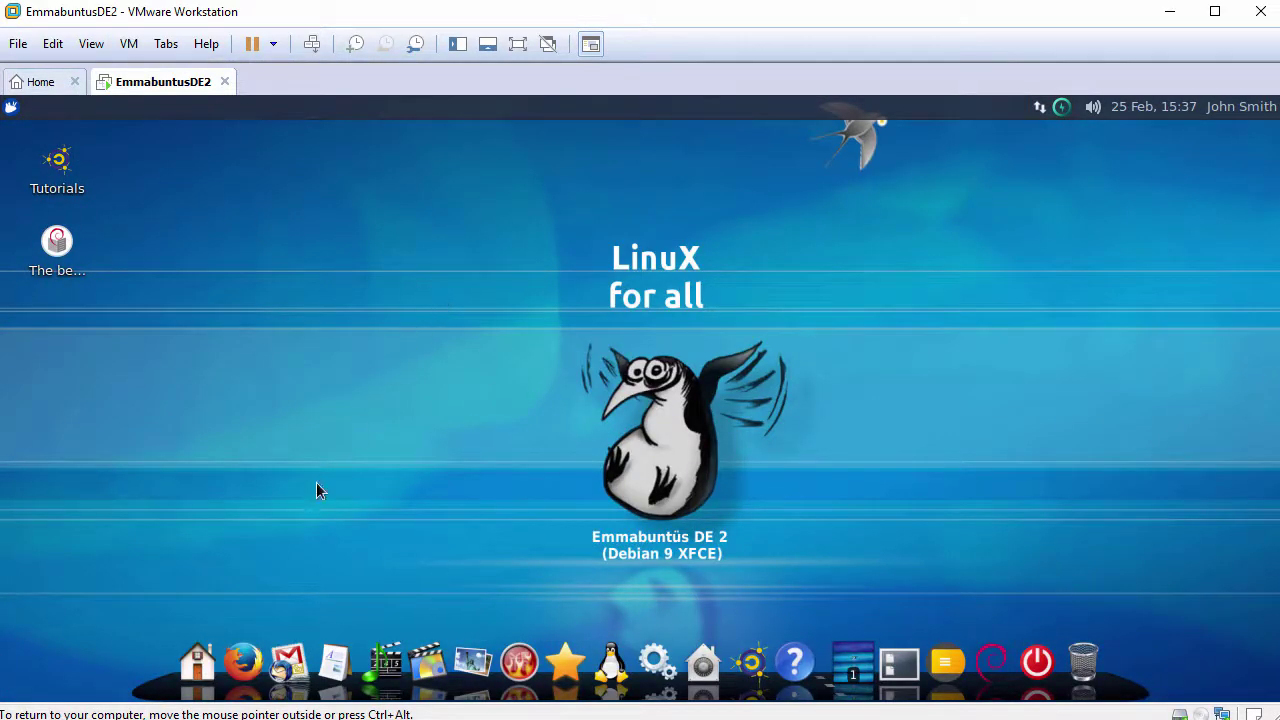
pyautogui.click(196, 655)
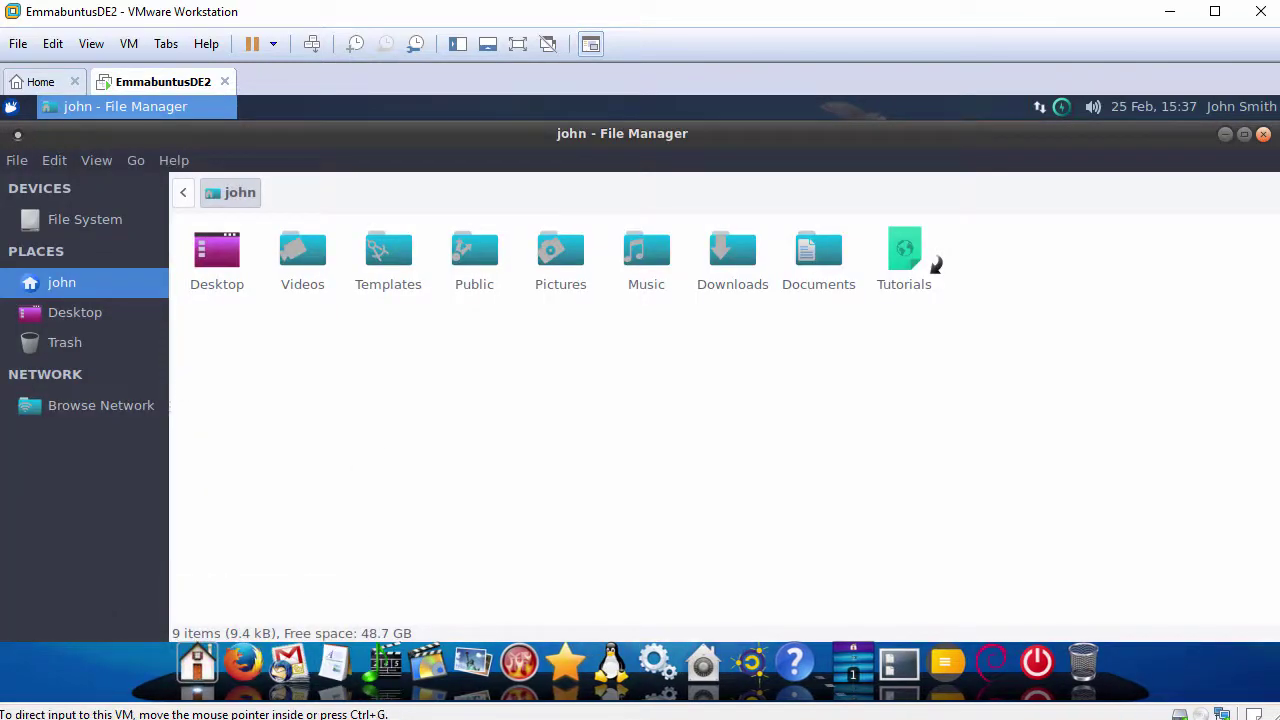
# Paste FileFromHost.txt into the guest home folder and open it in Geany.
pyautogui.rightClick(612, 350)
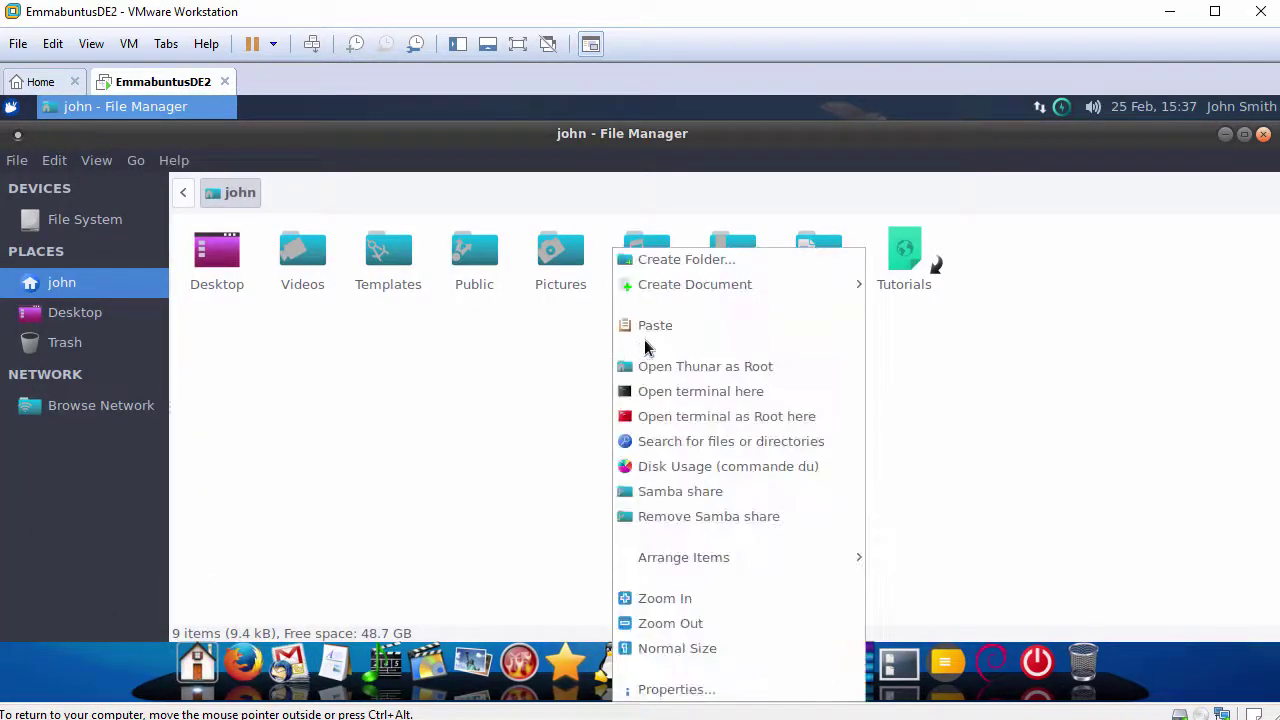
pyautogui.click(655, 326)
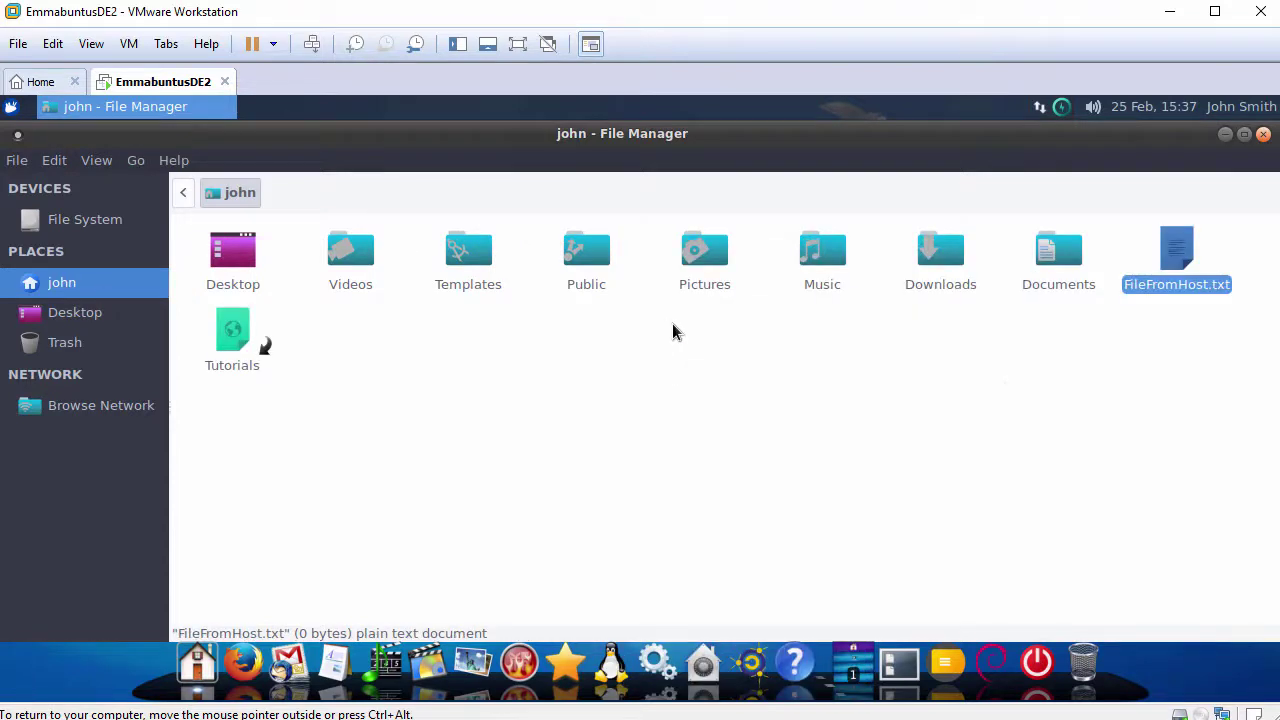
pyautogui.doubleClick(1184, 254)
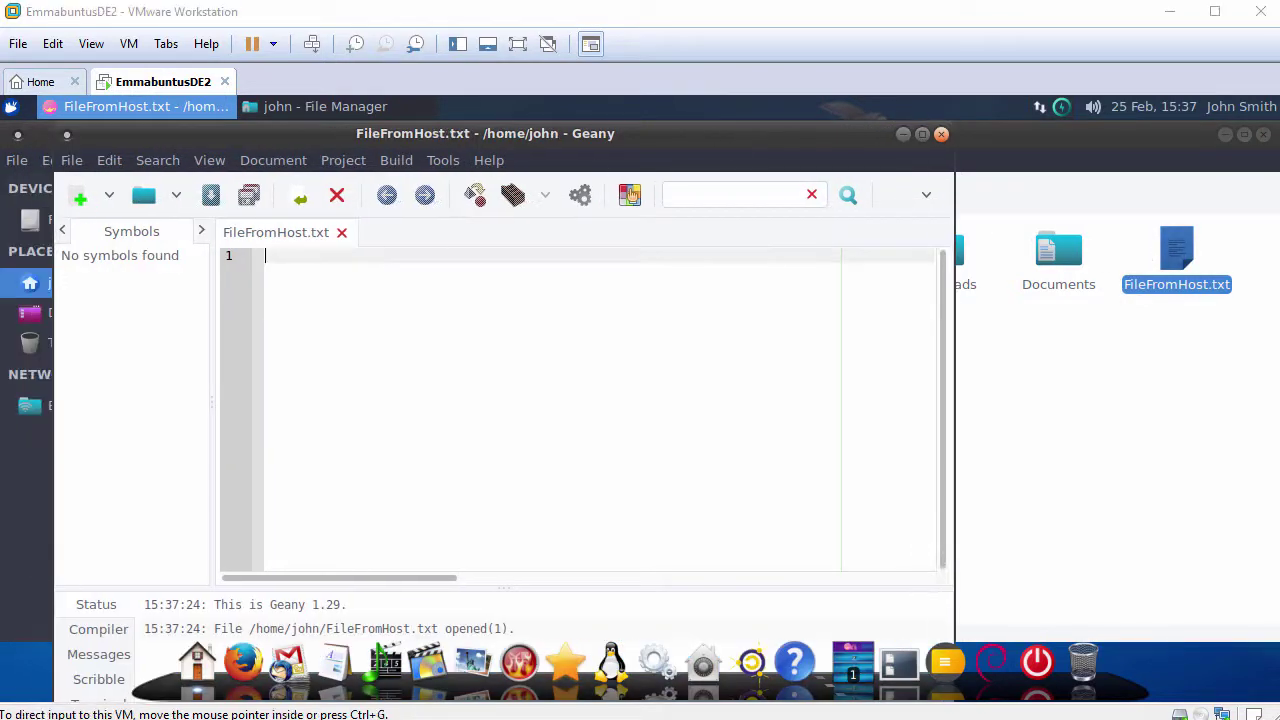
# Paste the host clipboard text into the empty FileFromHost.txt in Geany.
pyautogui.rightClick(458, 296)
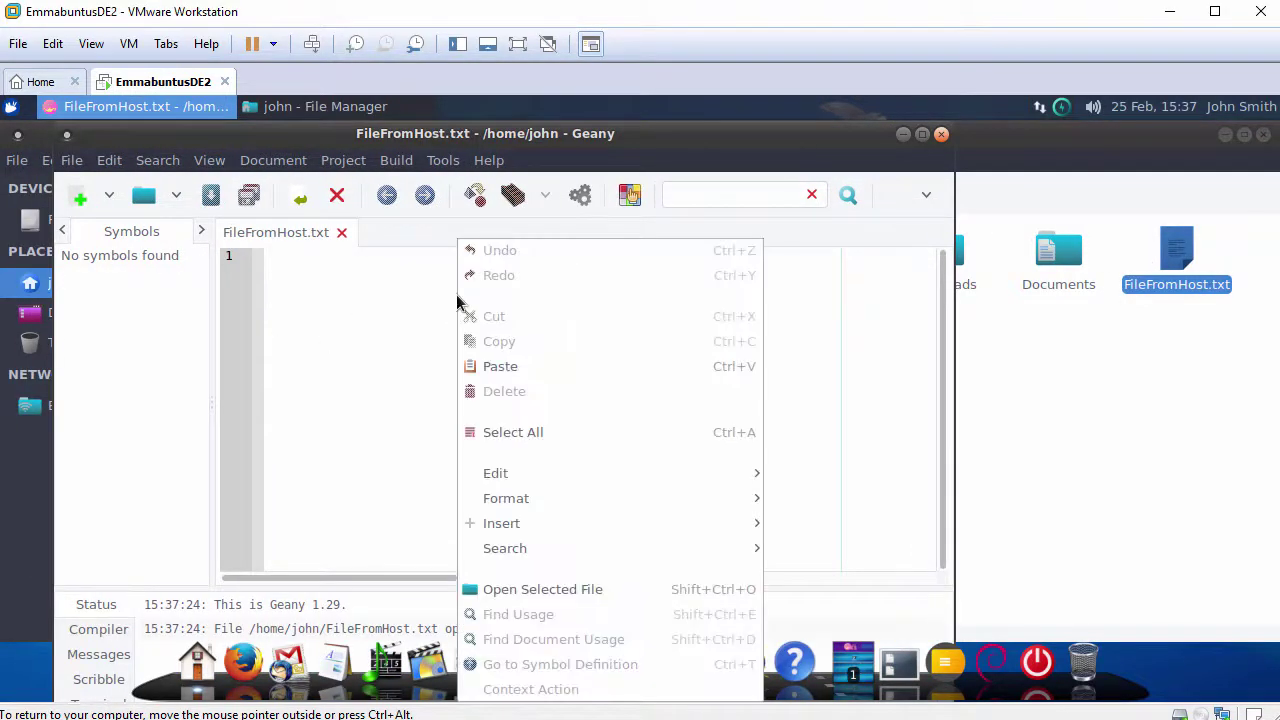
pyautogui.click(512, 370)
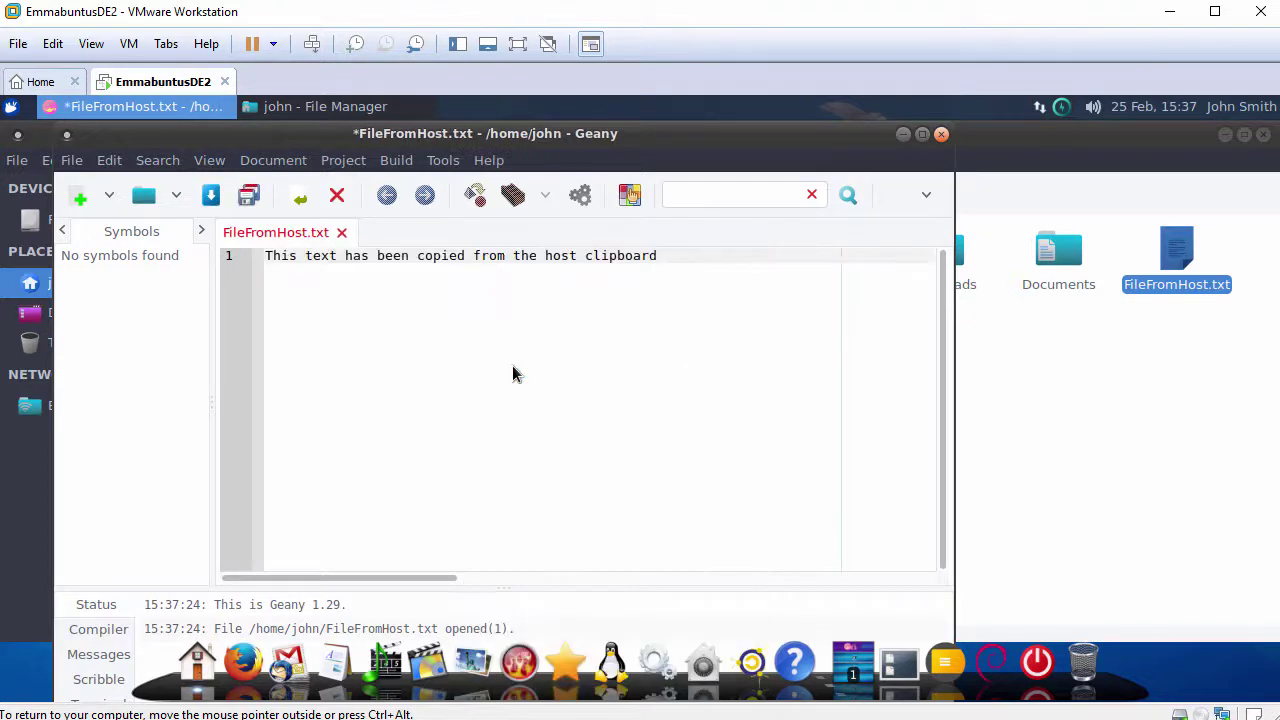
pyautogui.moveTo(265, 256); pyautogui.dragTo(695, 256)
pyautogui.click(702, 257)
# Close Geany without saving, then close the File Manager window.
pyautogui.click(941, 134)
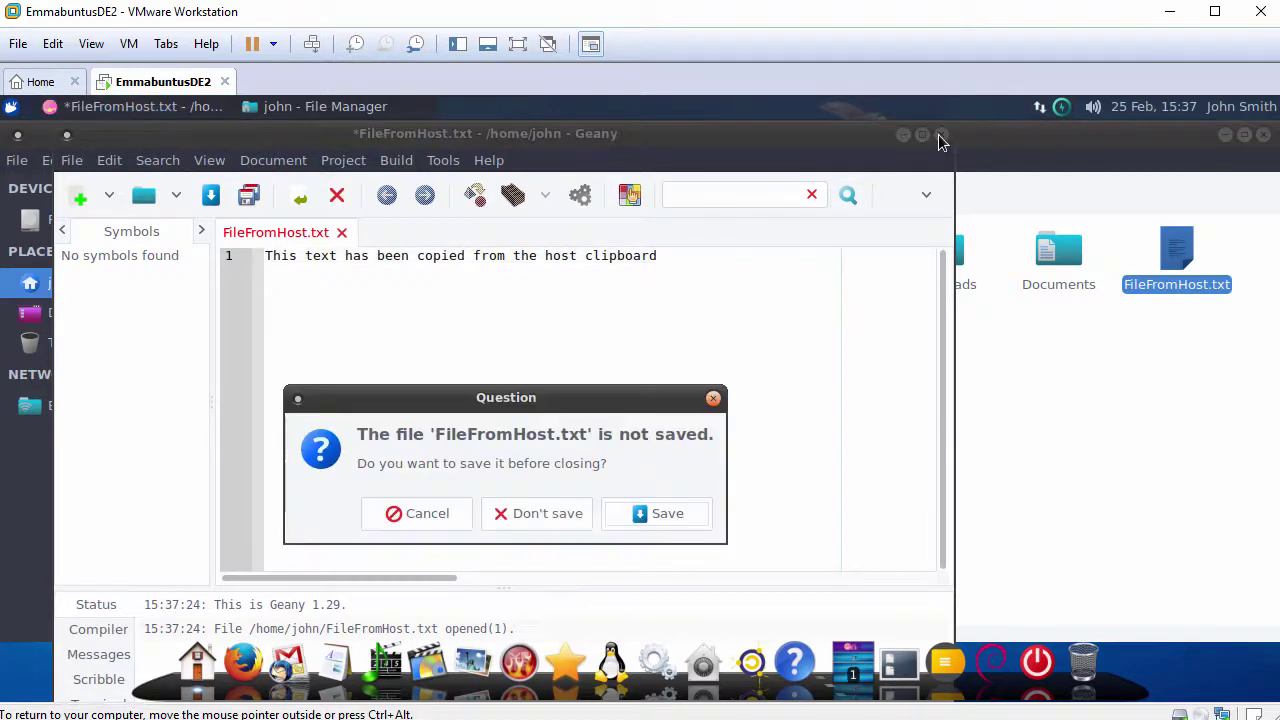
pyautogui.click(546, 516)
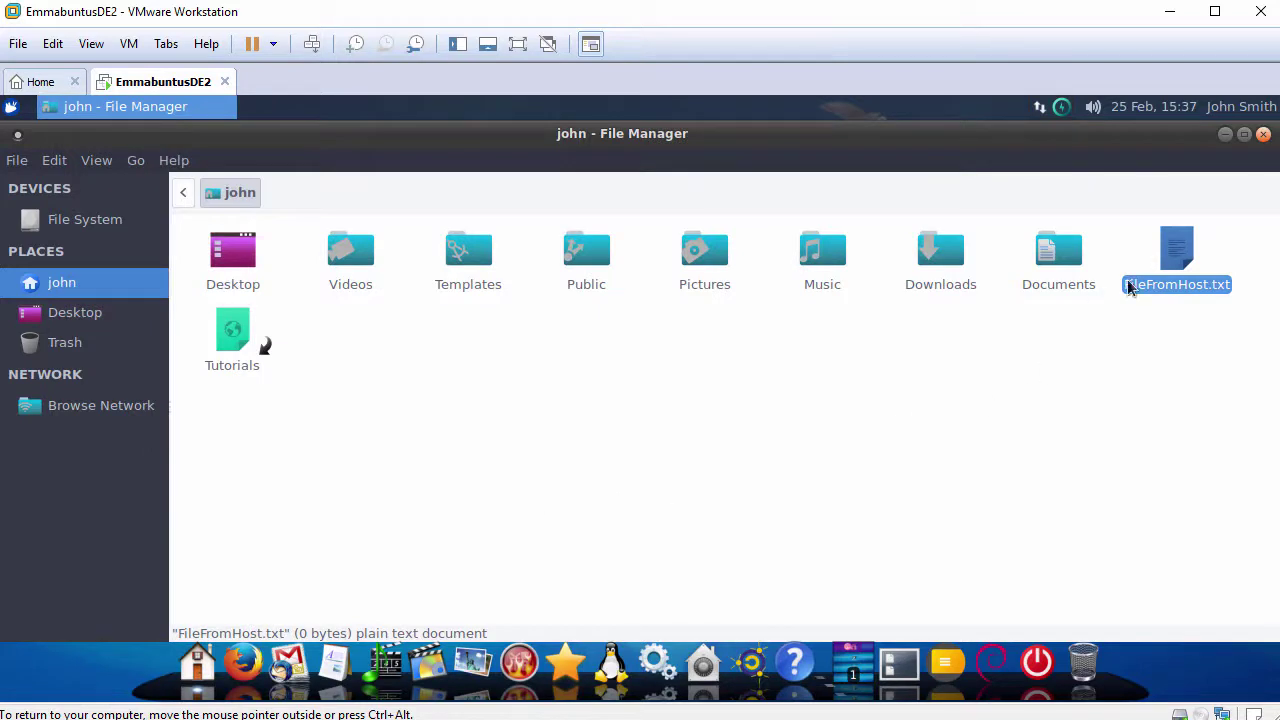
pyautogui.click(1264, 138)
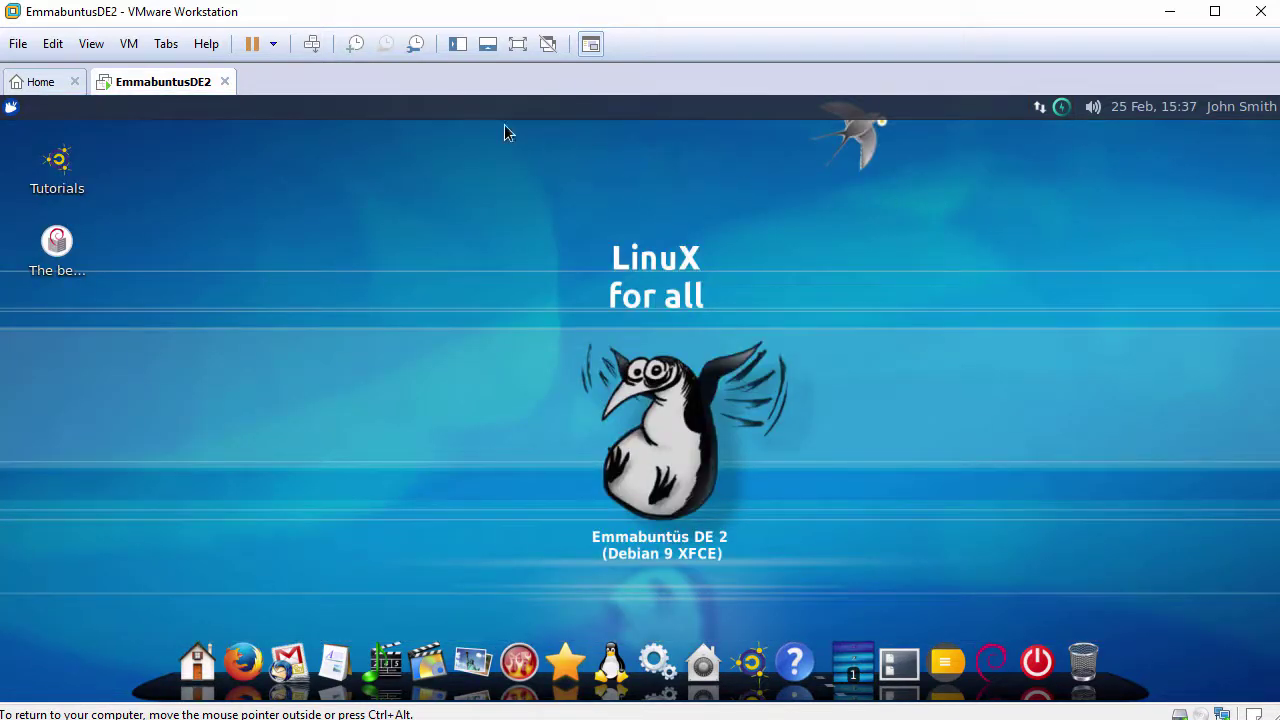
pyautogui.rightClick(421, 146)
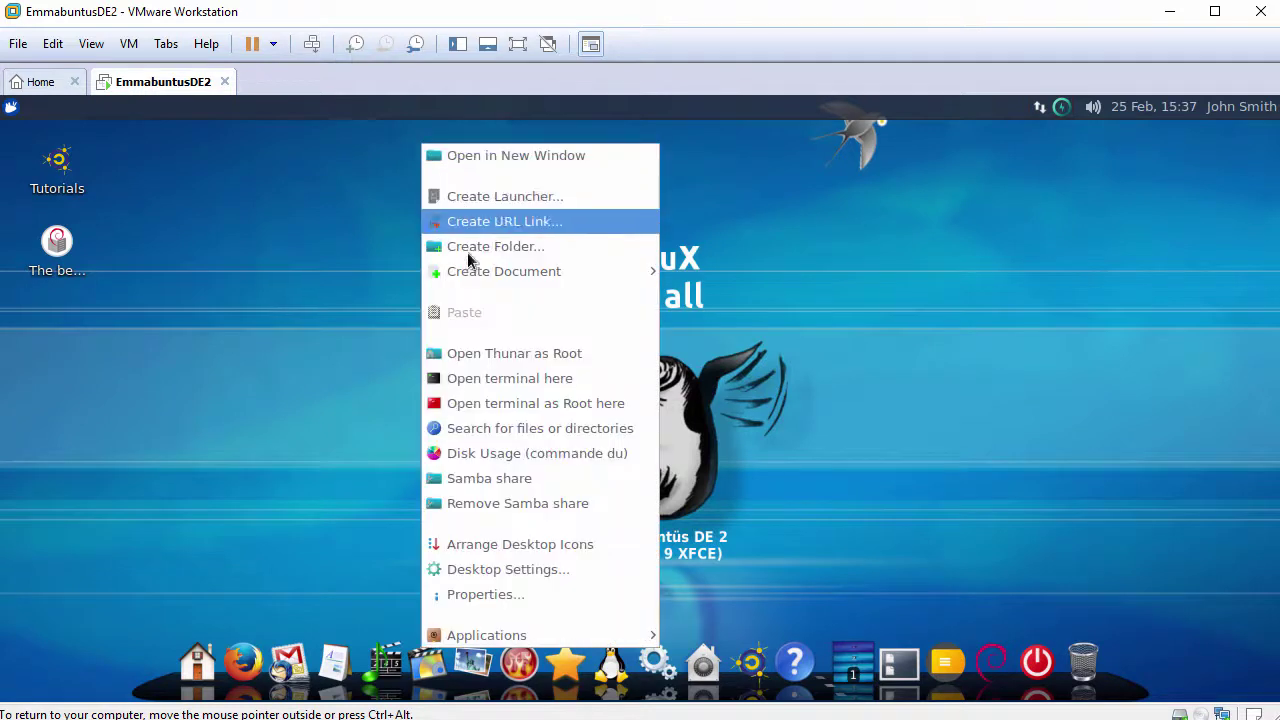
# Open a widened desktop terminal, return home with cd, and run hostnamectl.
pyautogui.click(487, 382)
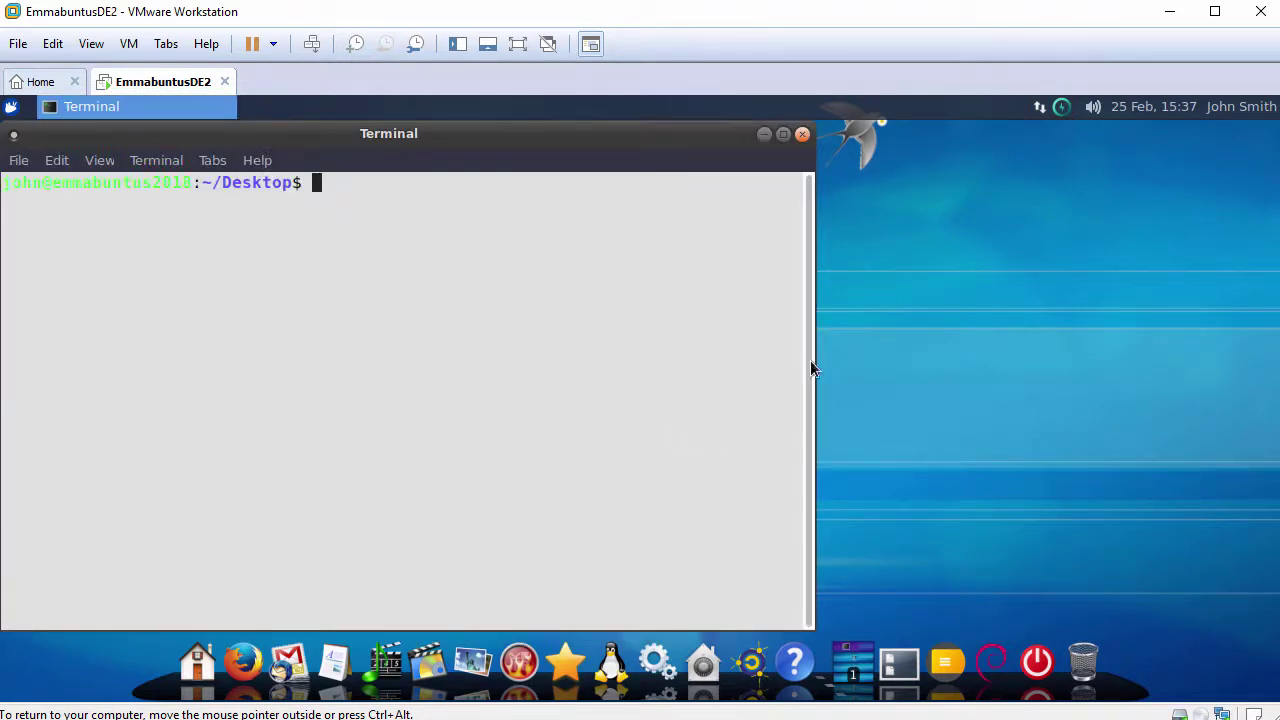
pyautogui.moveTo(810, 352); pyautogui.dragTo(1103, 383)
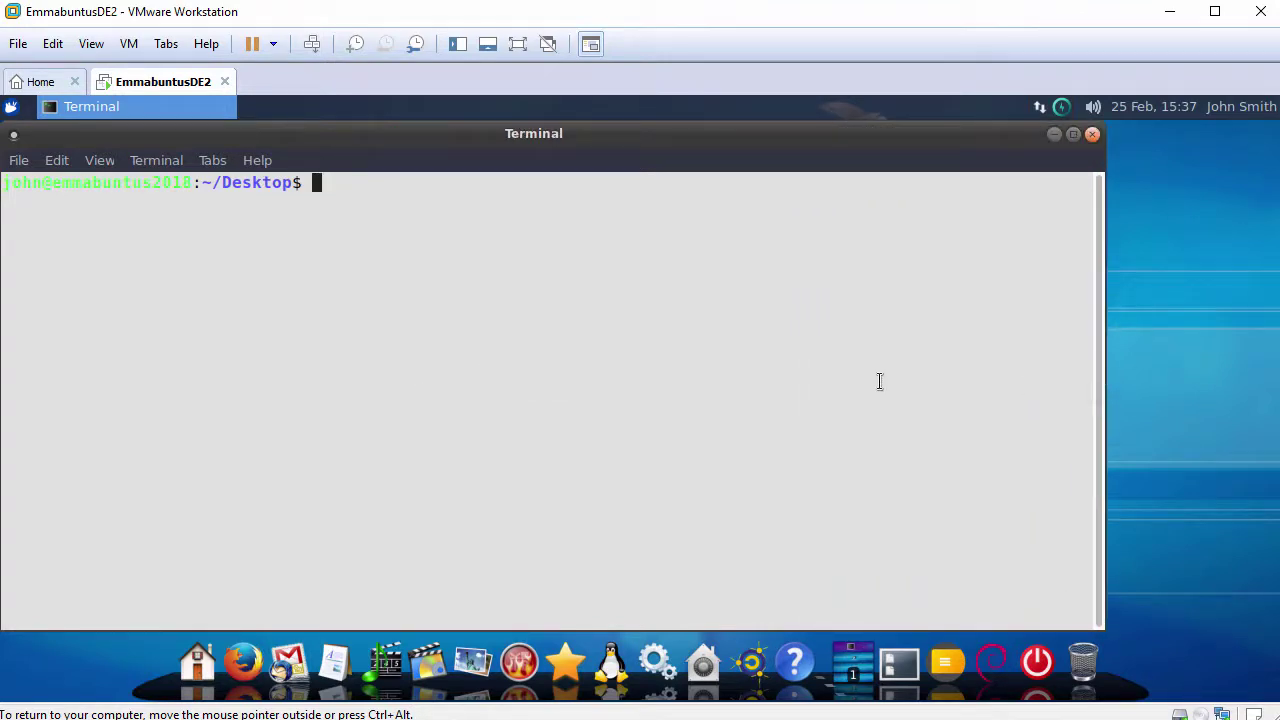
pyautogui.write('cd')
pyautogui.press('Return')
pyautogui.press('Return')
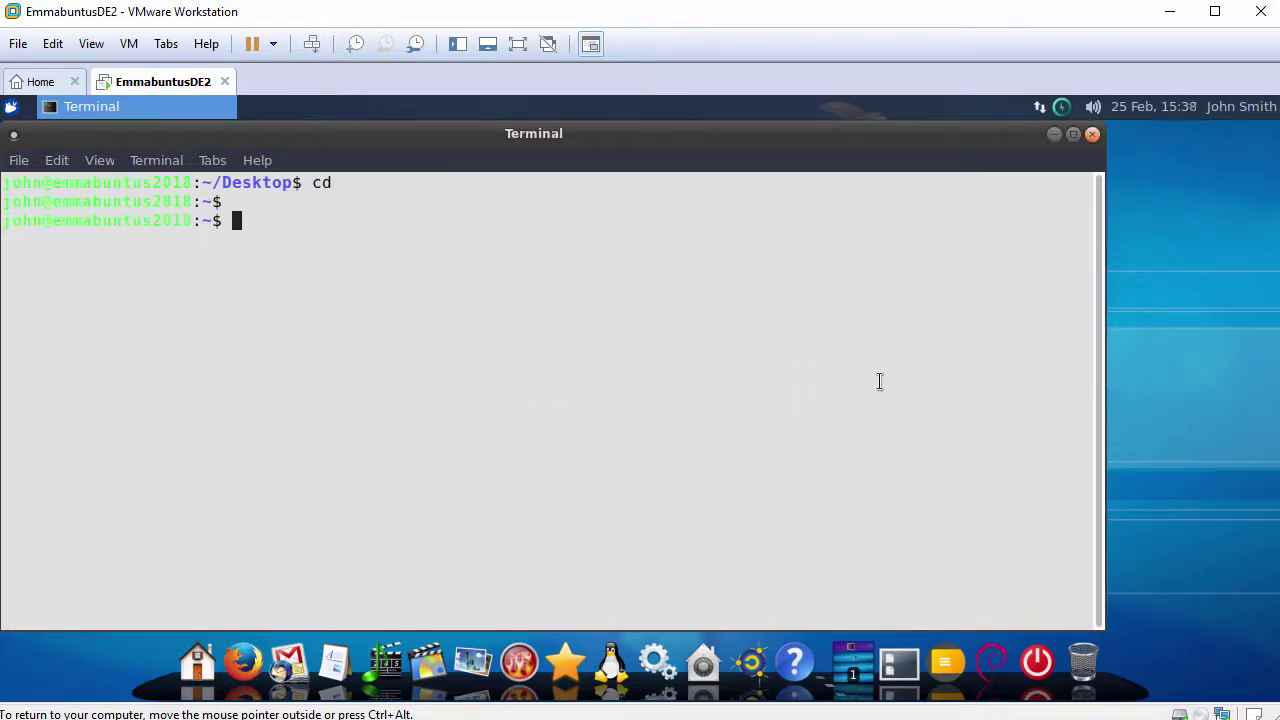
pyautogui.write('hostnamectl')
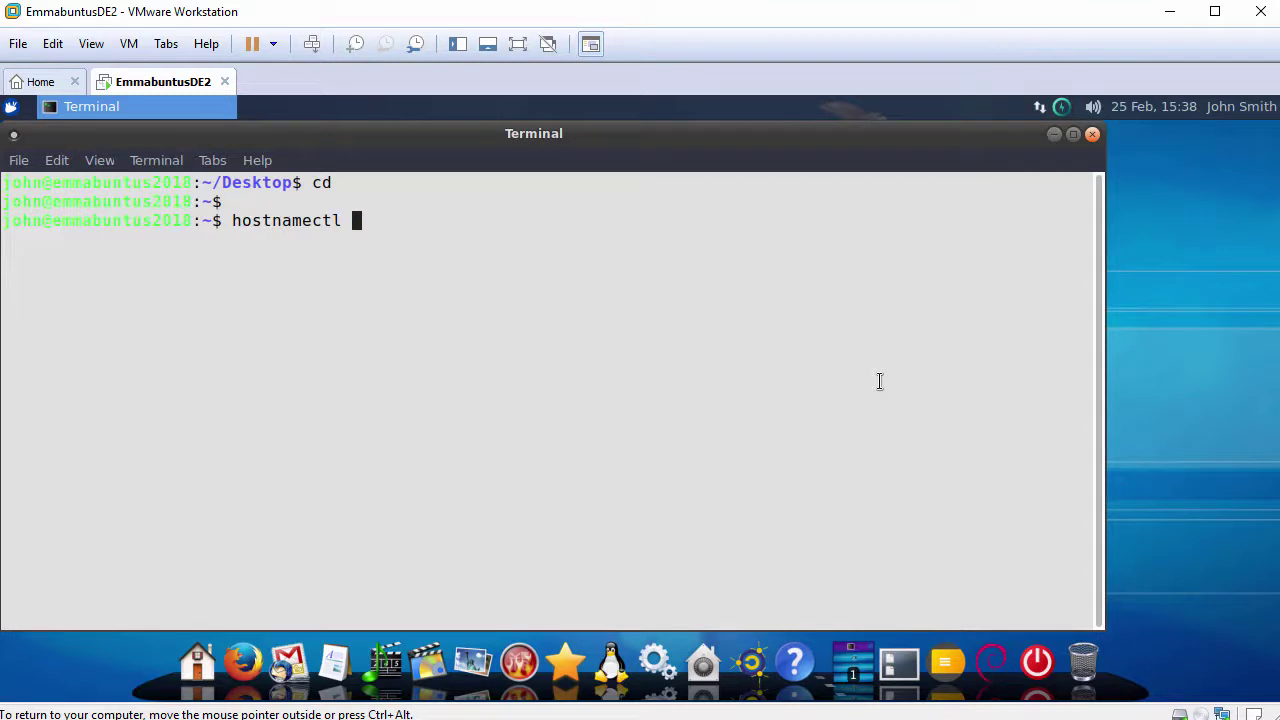
pyautogui.press('Return')
pyautogui.press('Return')
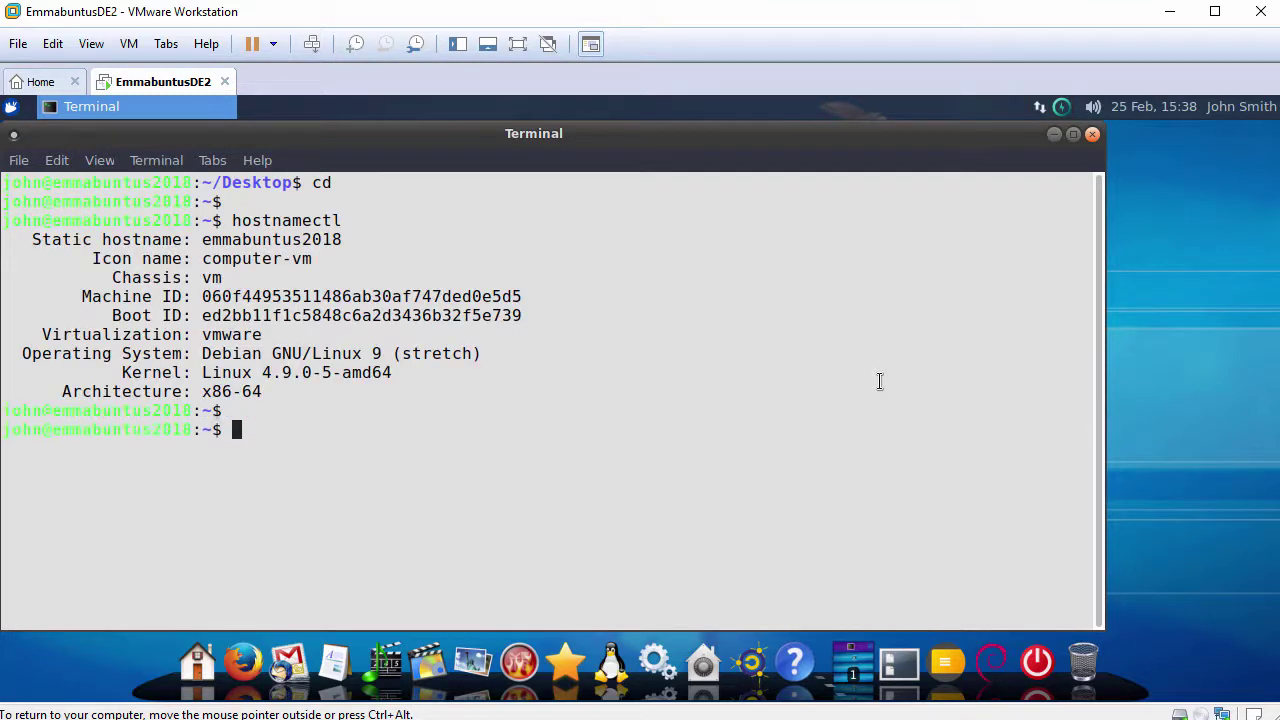
# Check open-vm-tools.service with systemctl status and highlight its 'active (running)' line.
pyautogui.write('systemctl ')
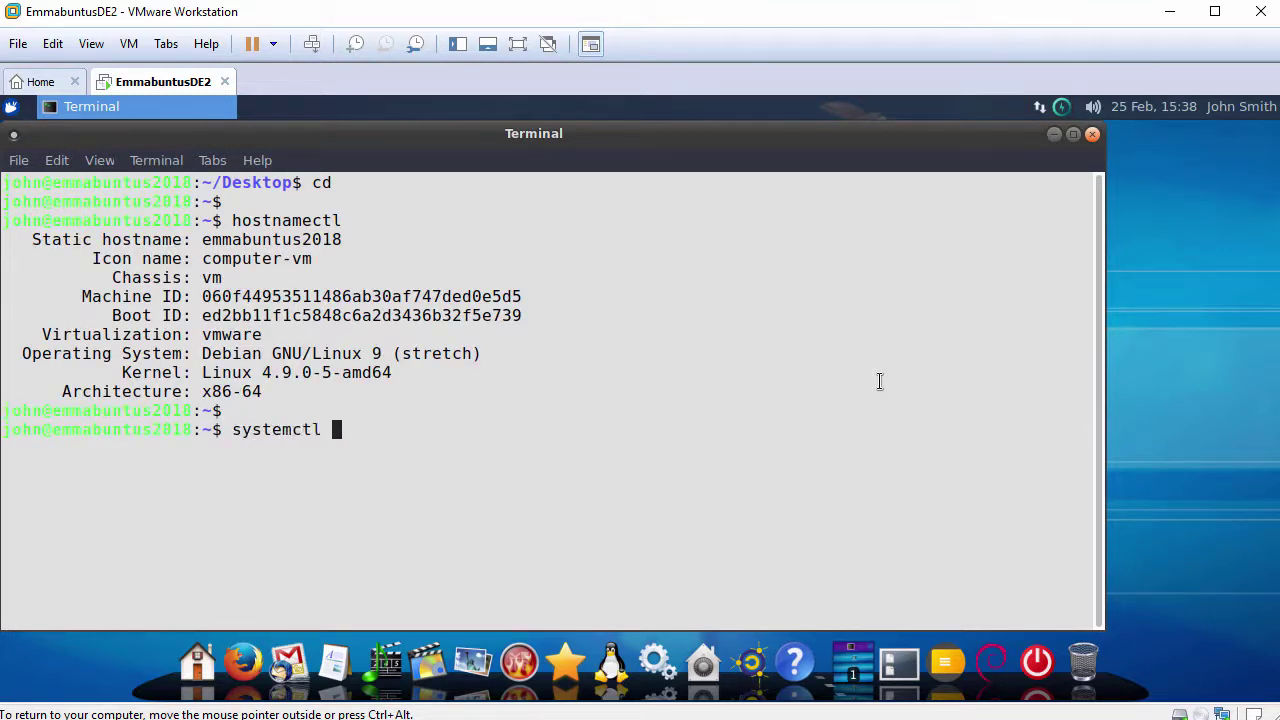
pyautogui.write('status open-vm')
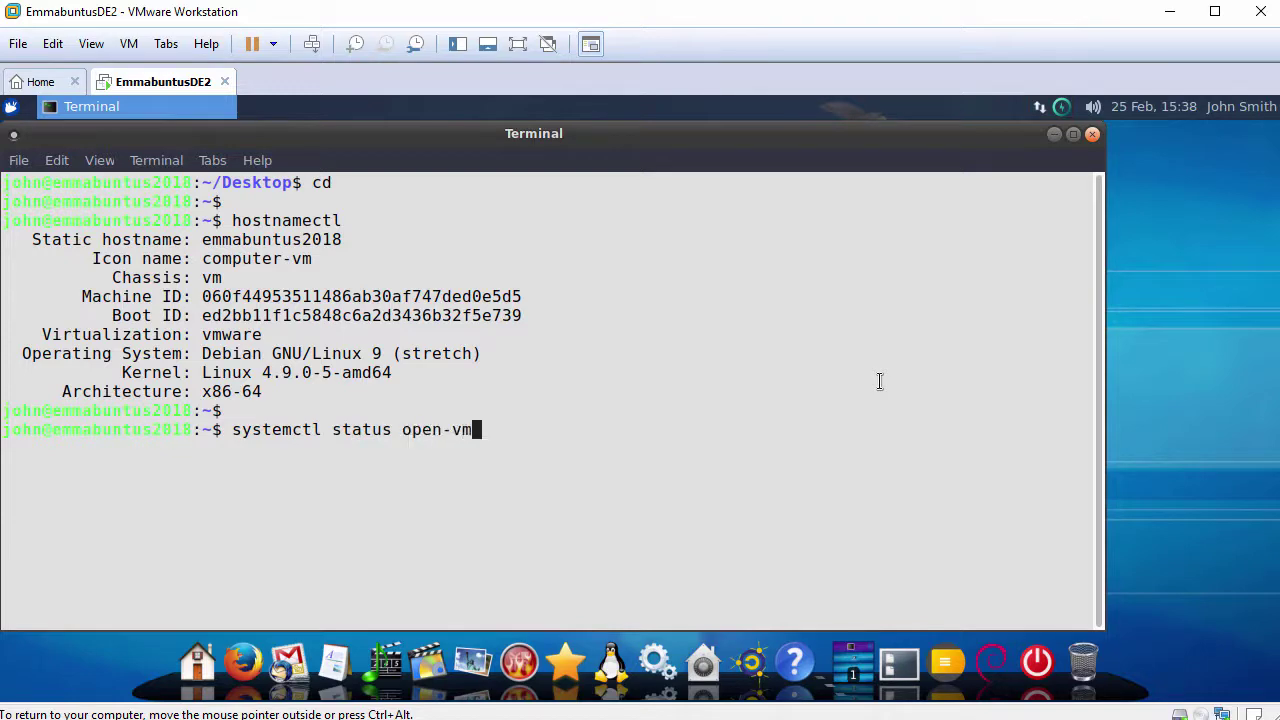
pyautogui.press('Tab')
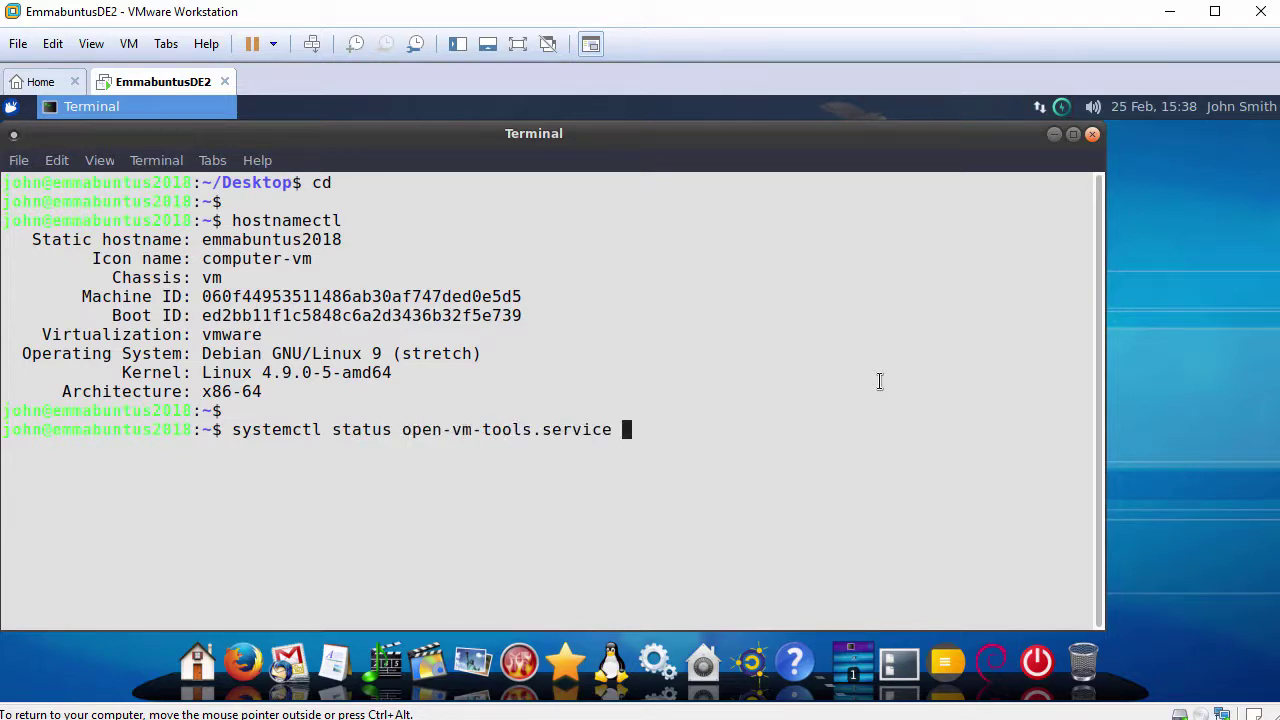
pyautogui.press('Return')
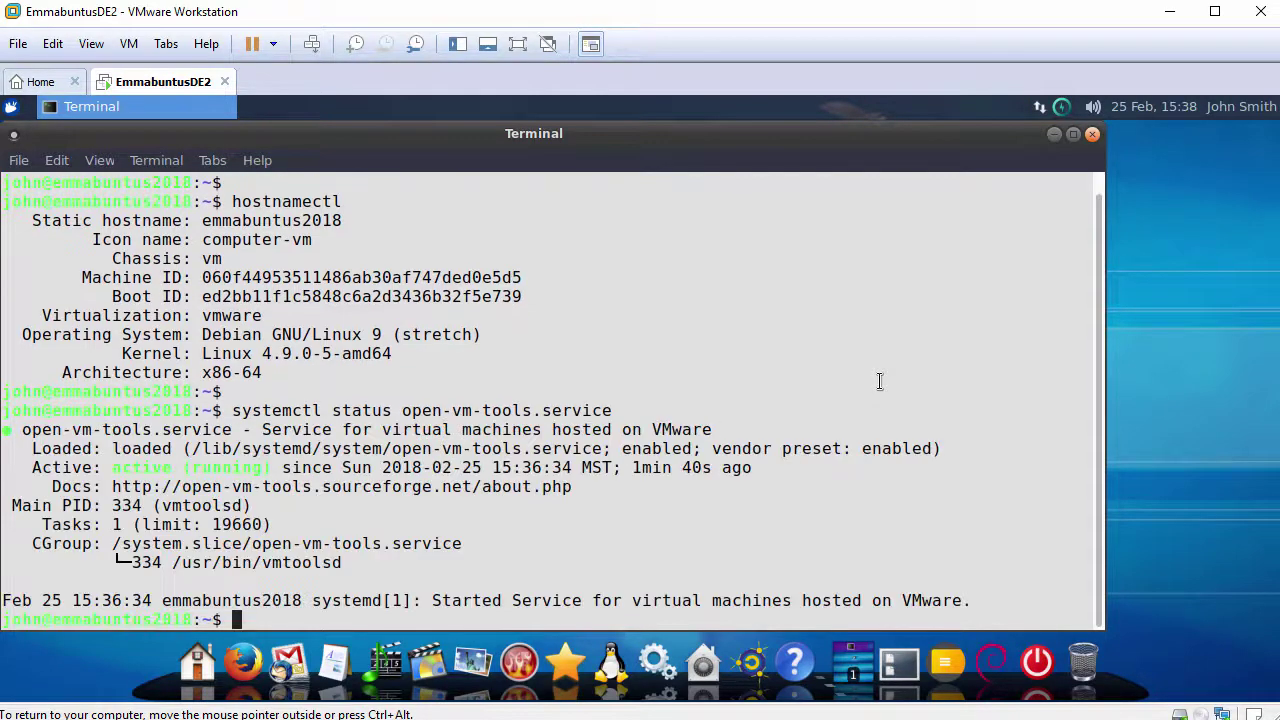
pyautogui.press('Return')
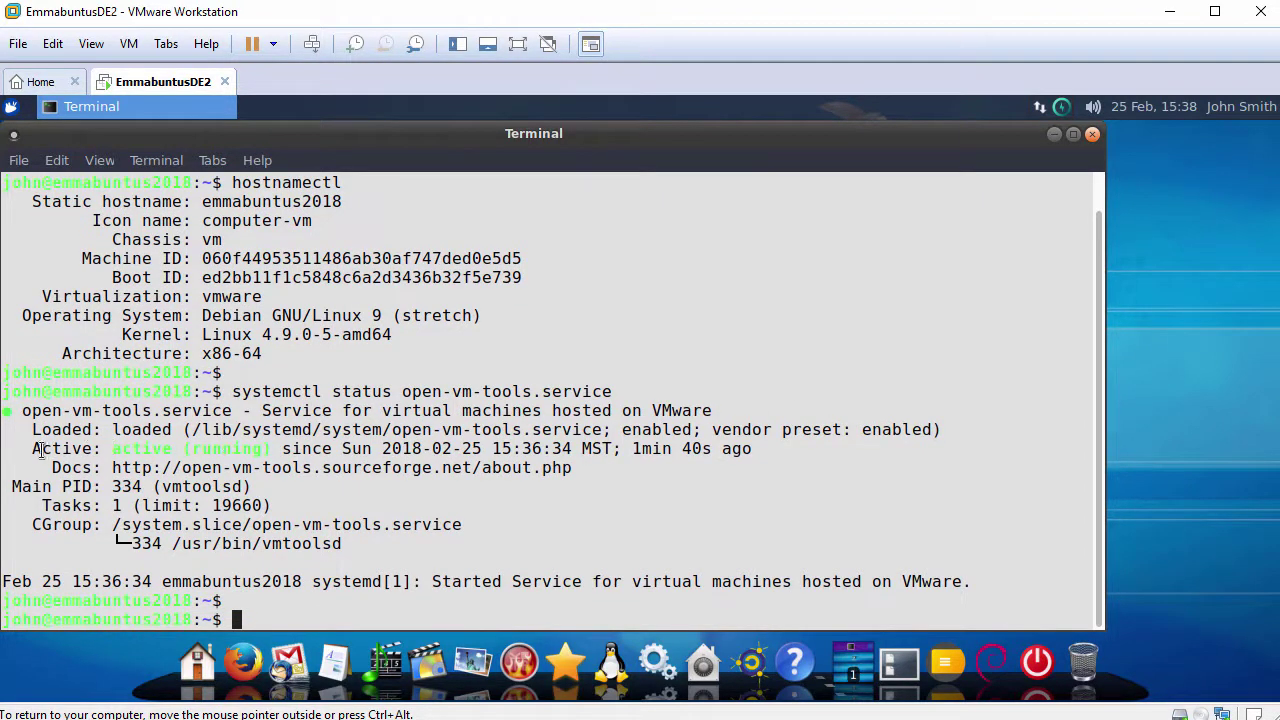
pyautogui.moveTo(33, 450); pyautogui.dragTo(276, 449)
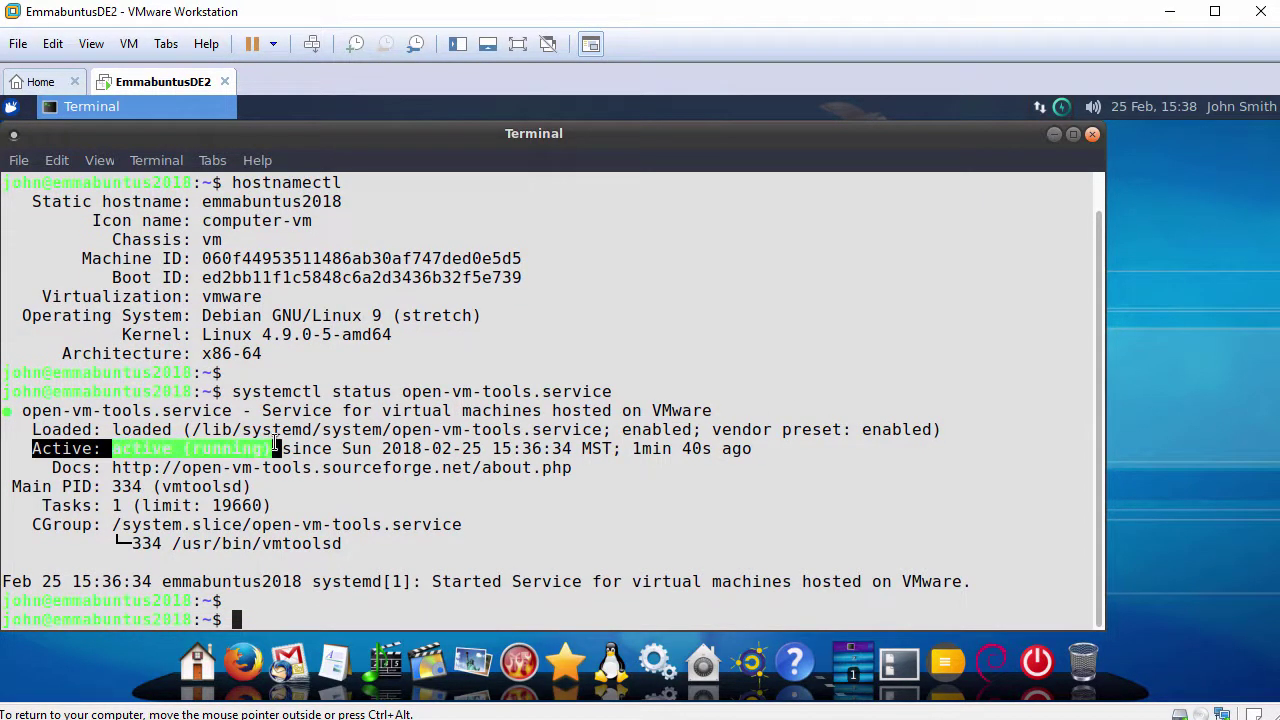
pyautogui.write('ping -c 3 www.google.com')
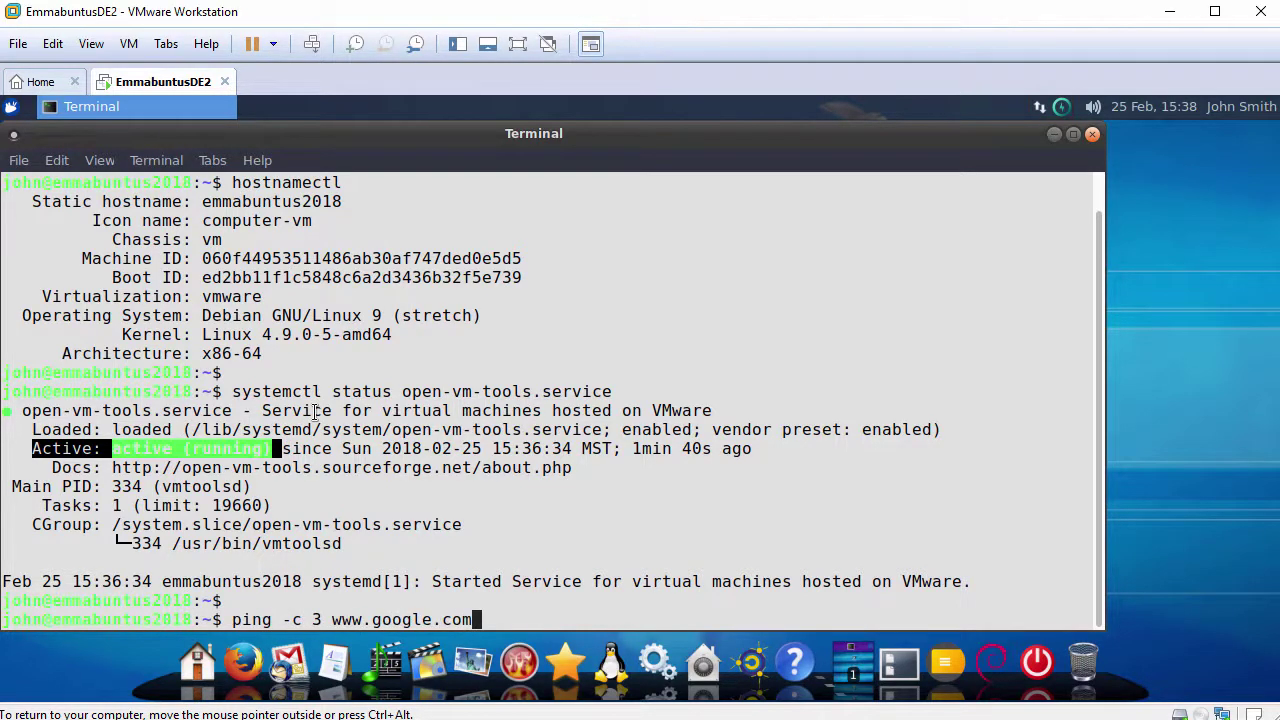
pyautogui.press('Return')
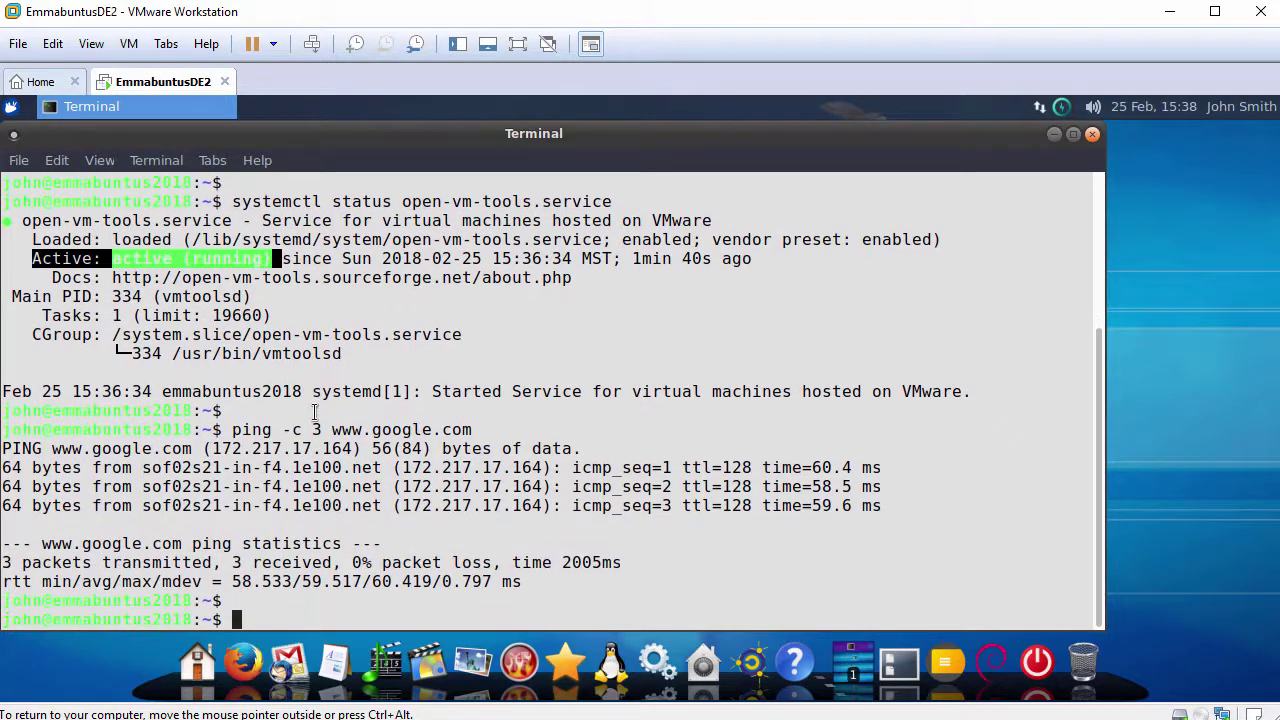
pyautogui.write('exit')
pyautogui.press('Return')
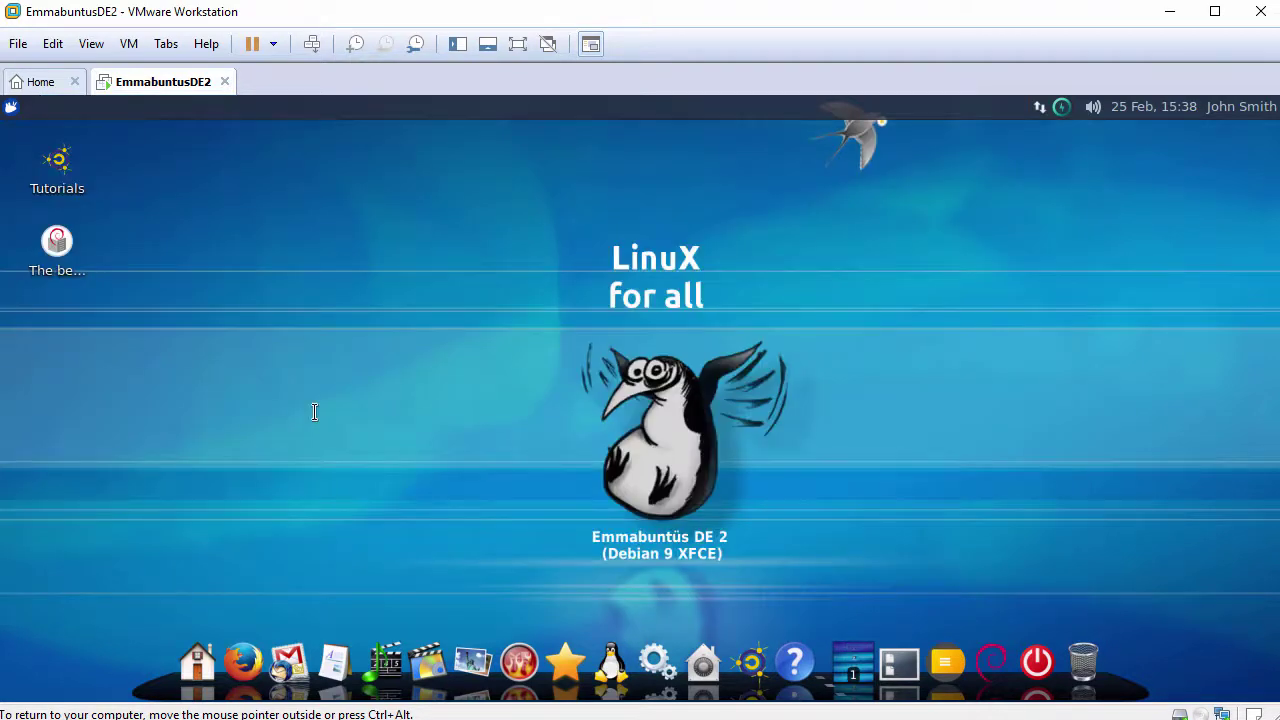
# Set the dark teal image as the desktop wallpaper in Desktop Settings.
pyautogui.rightClick(421, 203)
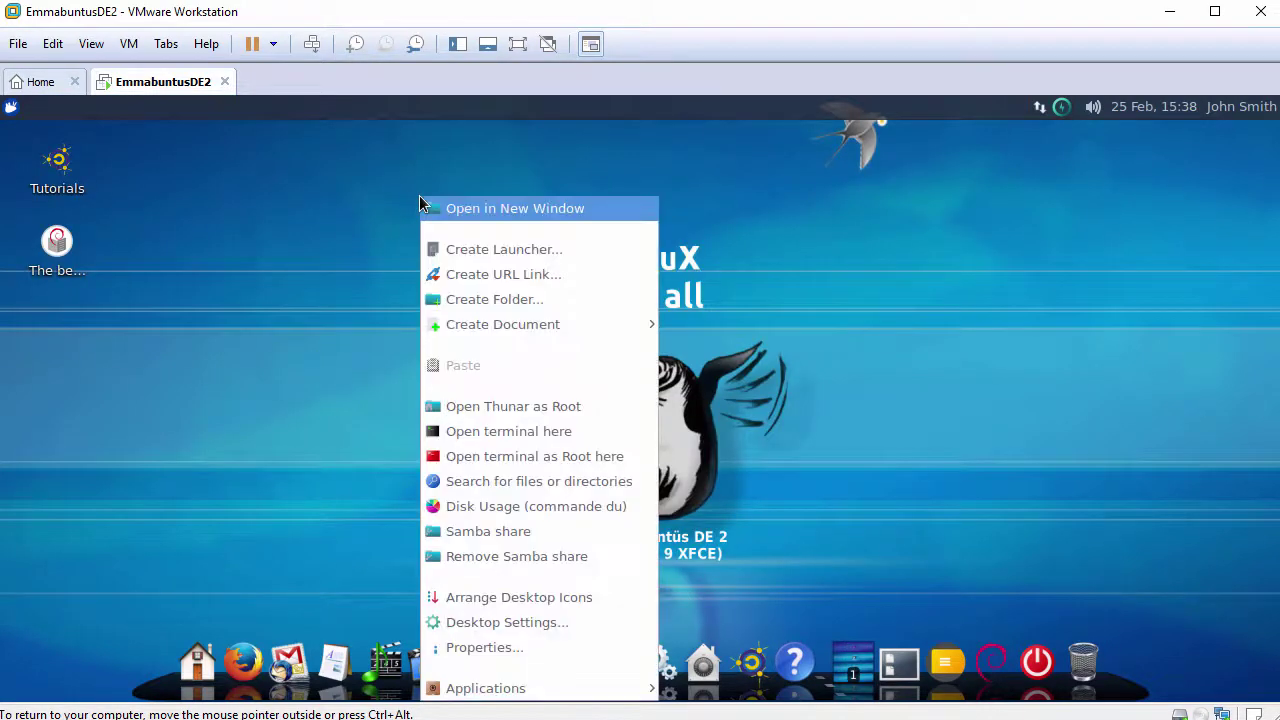
pyautogui.click(483, 624)
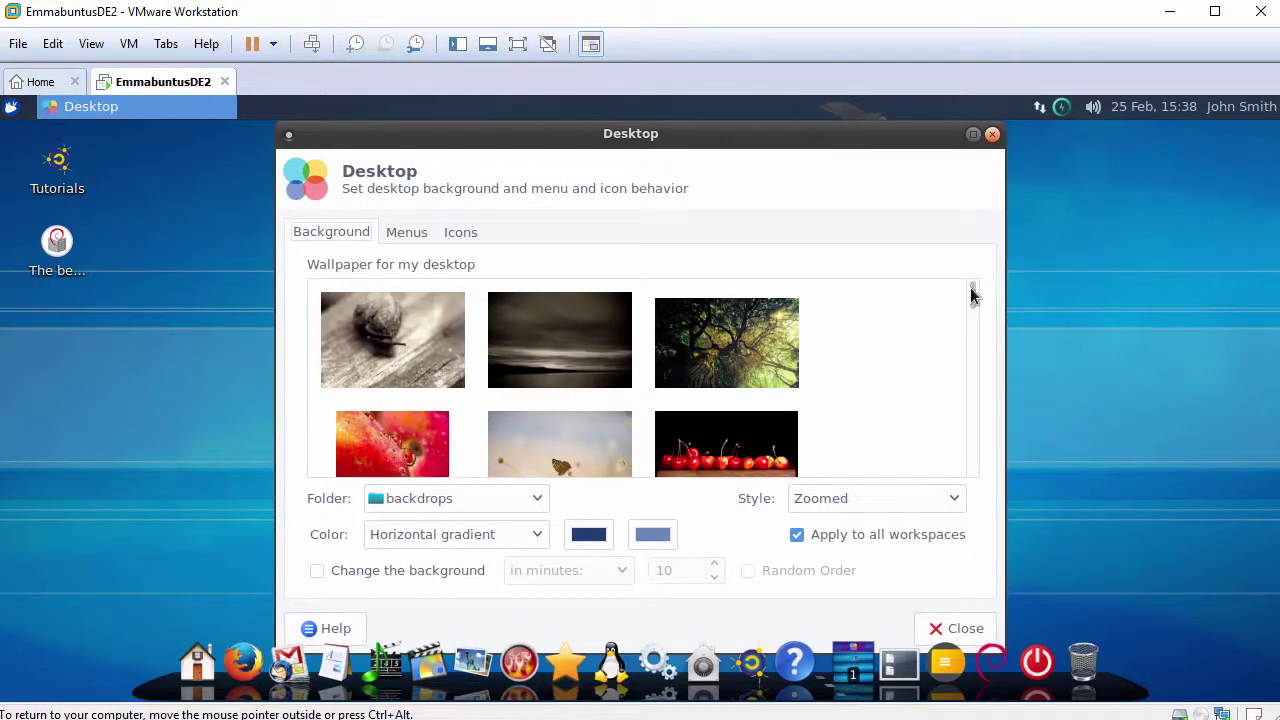
pyautogui.moveTo(973, 294); pyautogui.dragTo(970, 369)
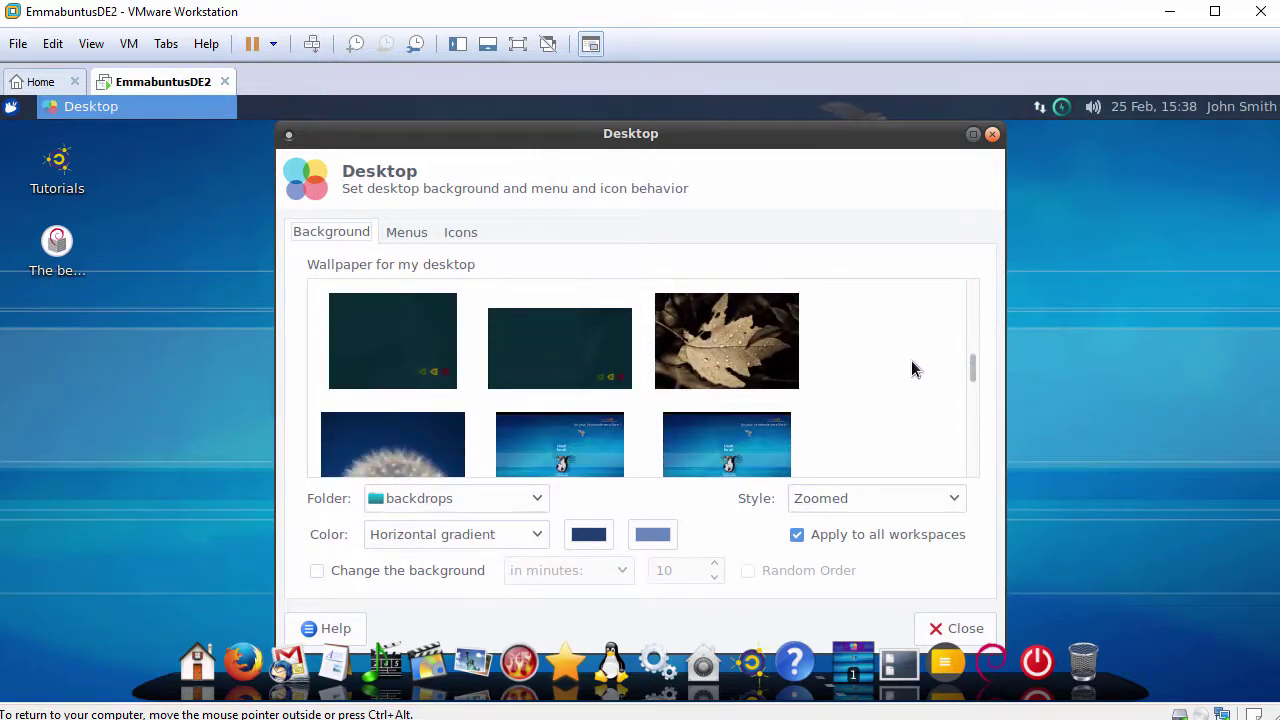
pyautogui.click(568, 358)
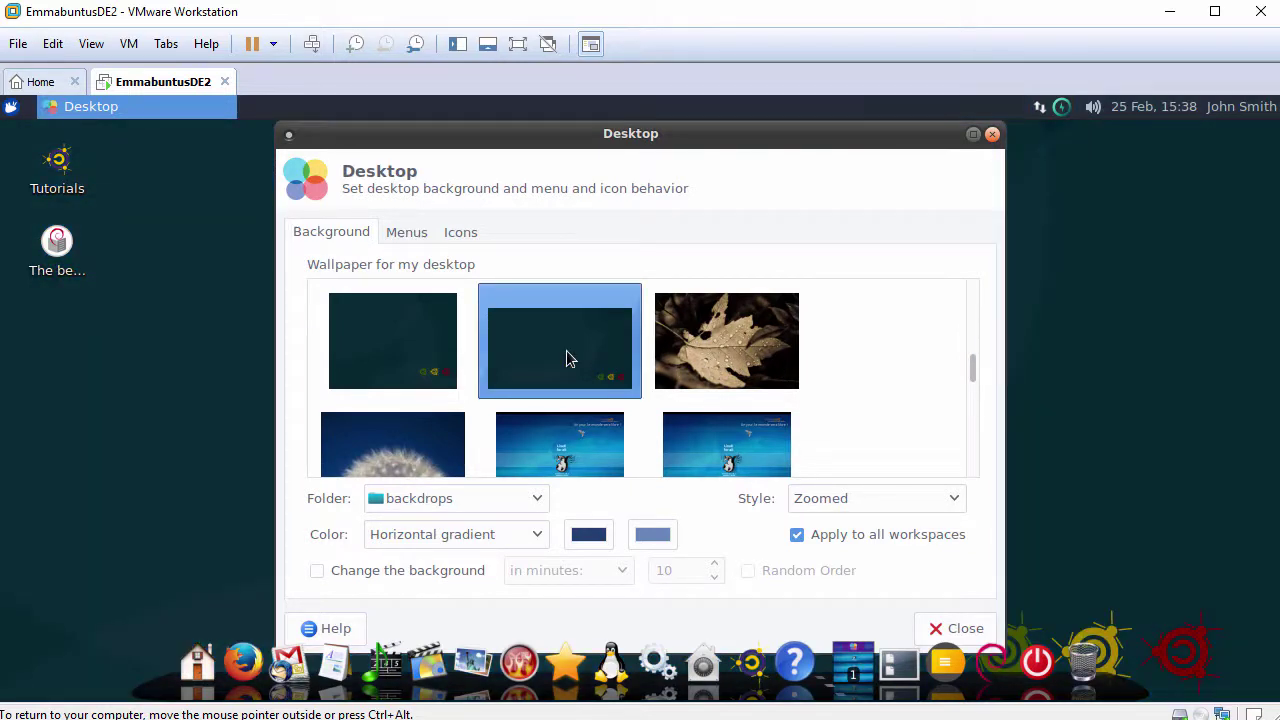
# Enable the Home icon on the desktop in the Icons settings.
pyautogui.click(411, 232)
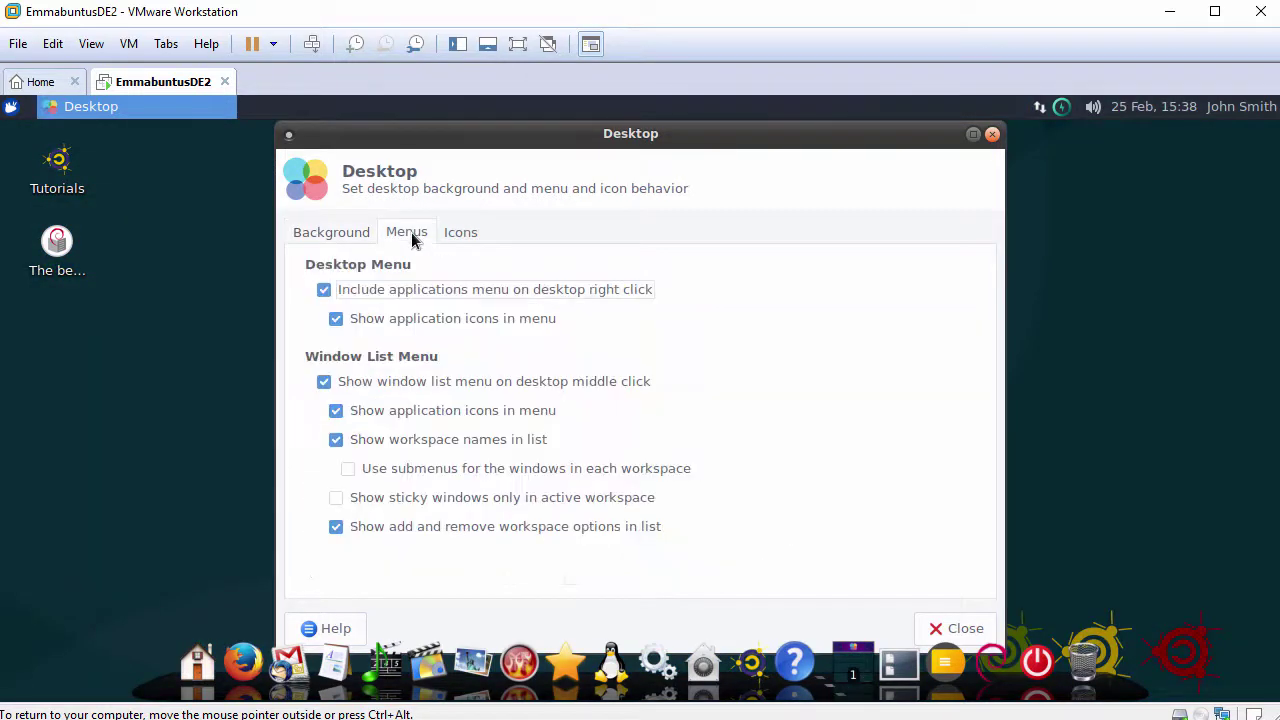
pyautogui.click(460, 235)
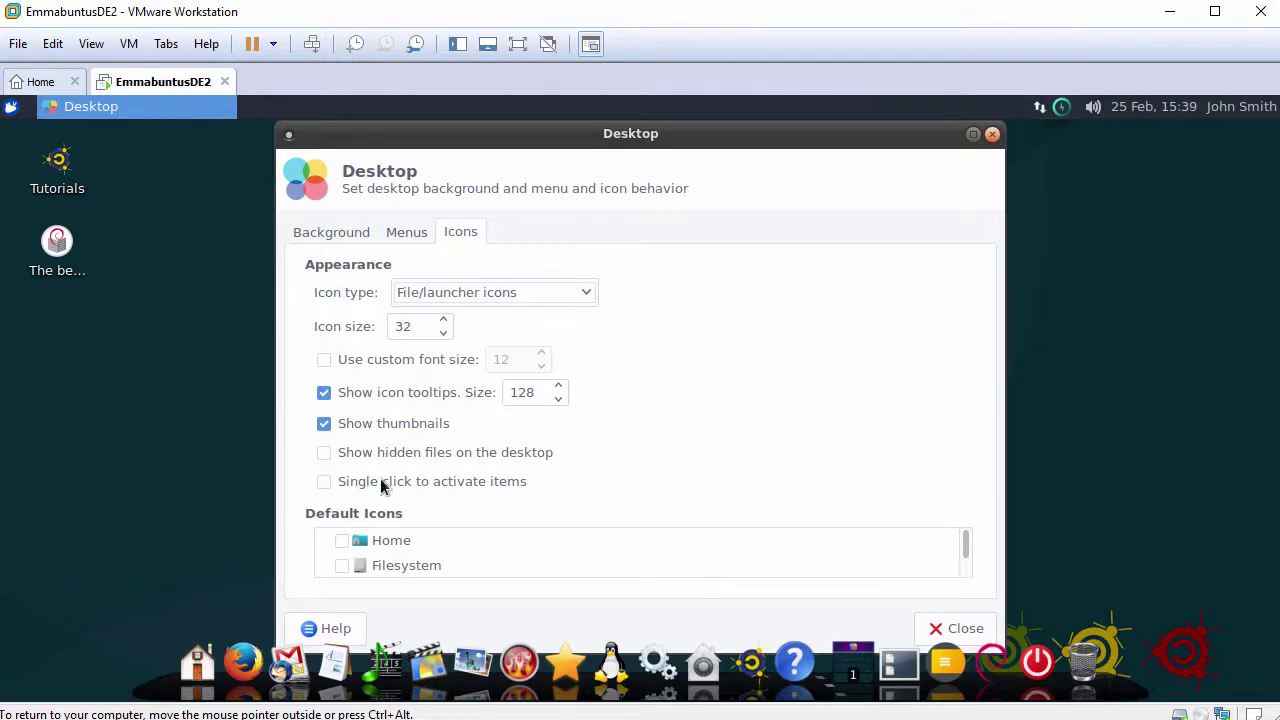
pyautogui.click(342, 541)
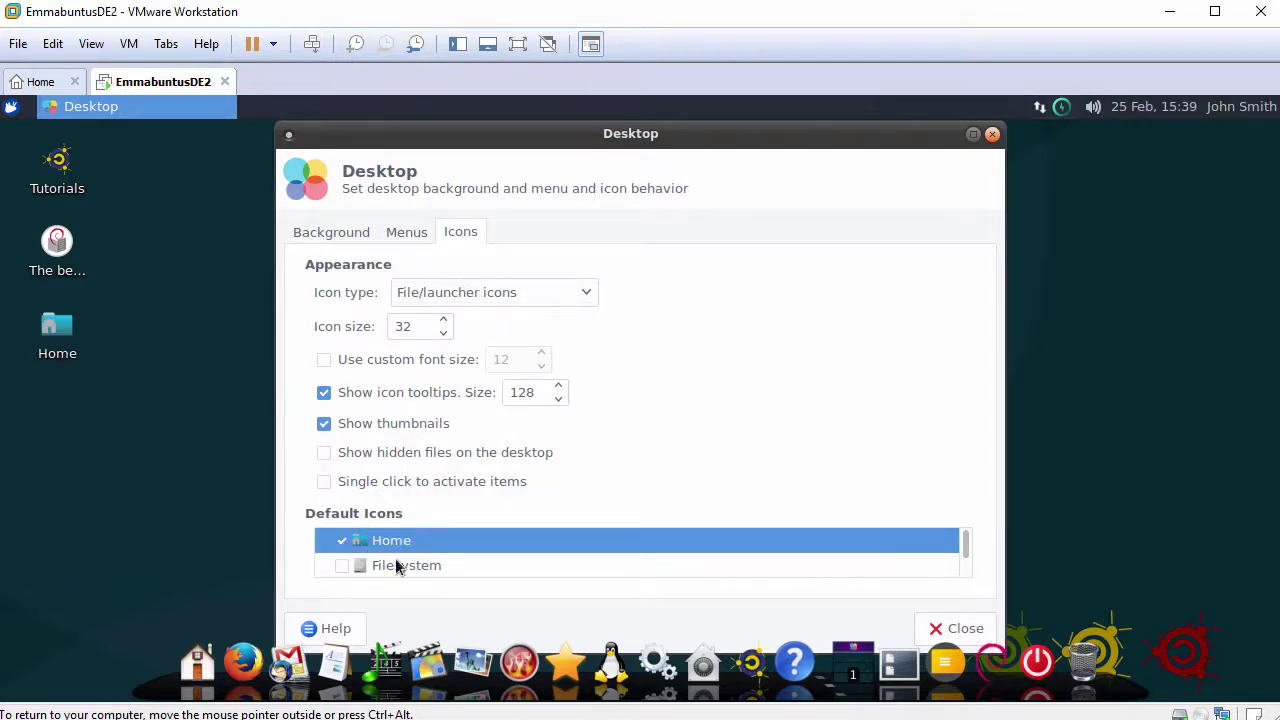
pyautogui.click(955, 630)
# Auto-arrange the desktop icons with Home first and set the top panel's row size to 30 pixels.
pyautogui.rightClick(415, 205)
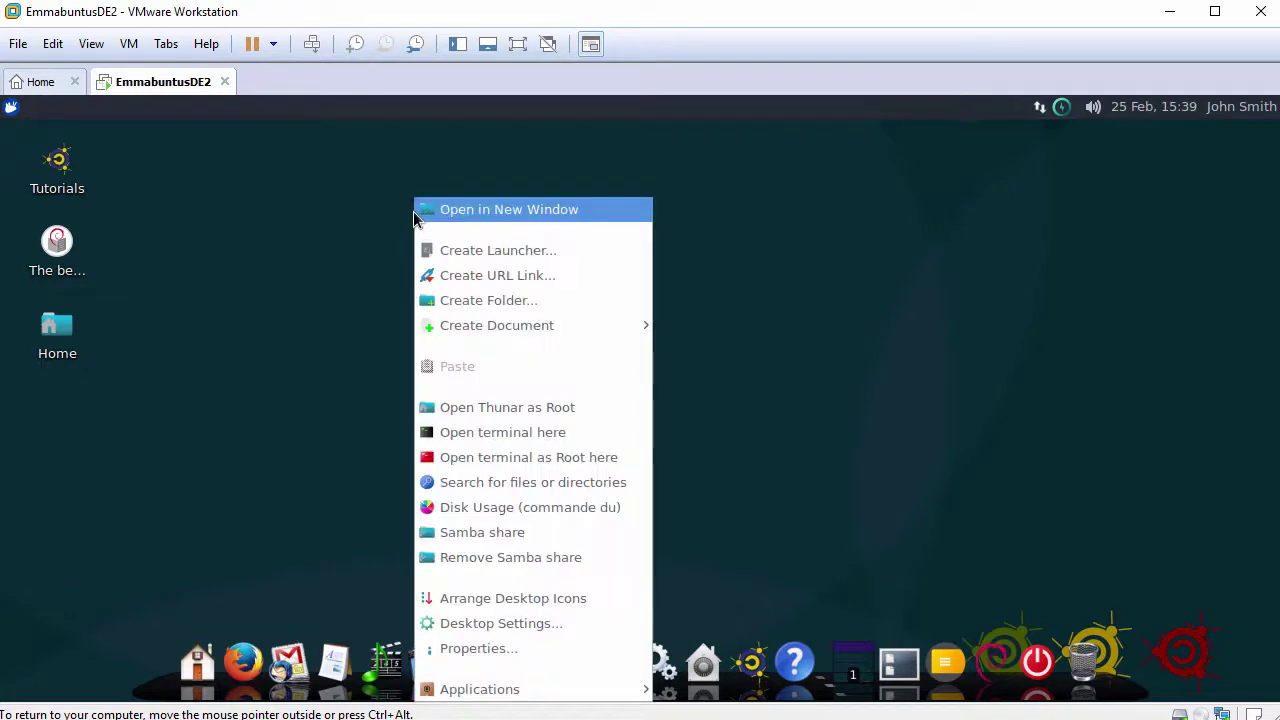
pyautogui.click(488, 600)
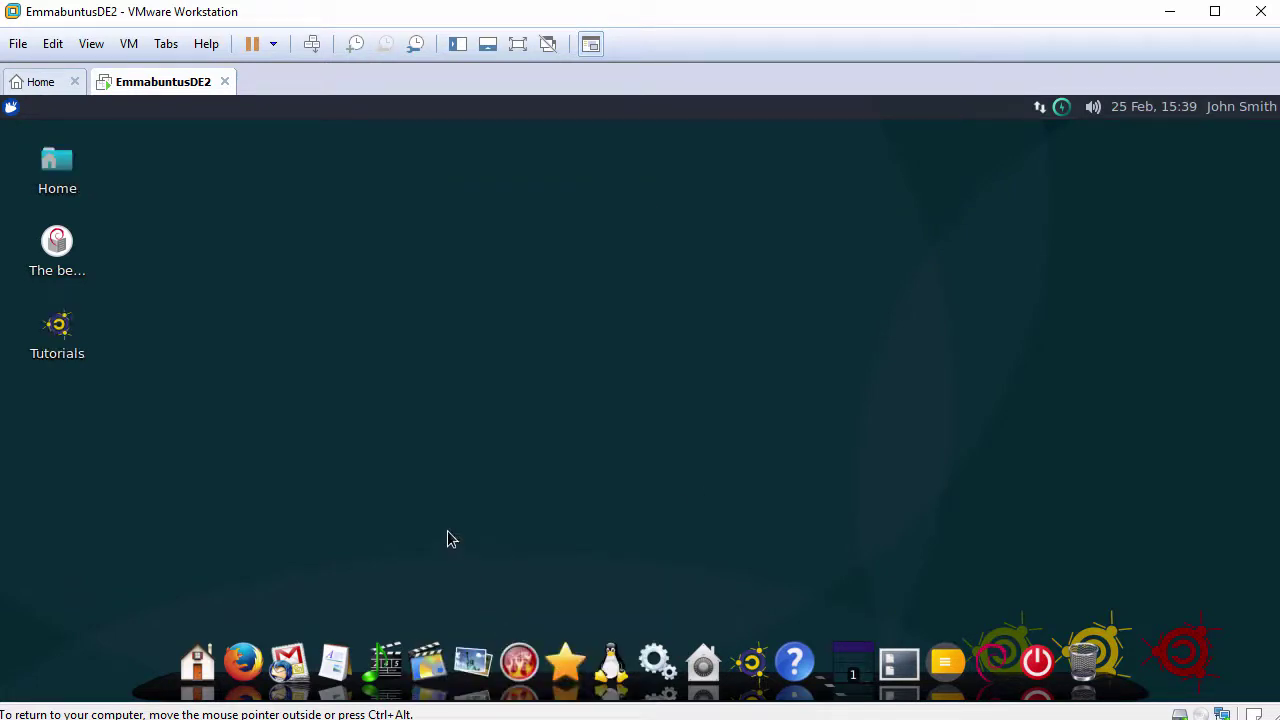
pyautogui.rightClick(230, 112)
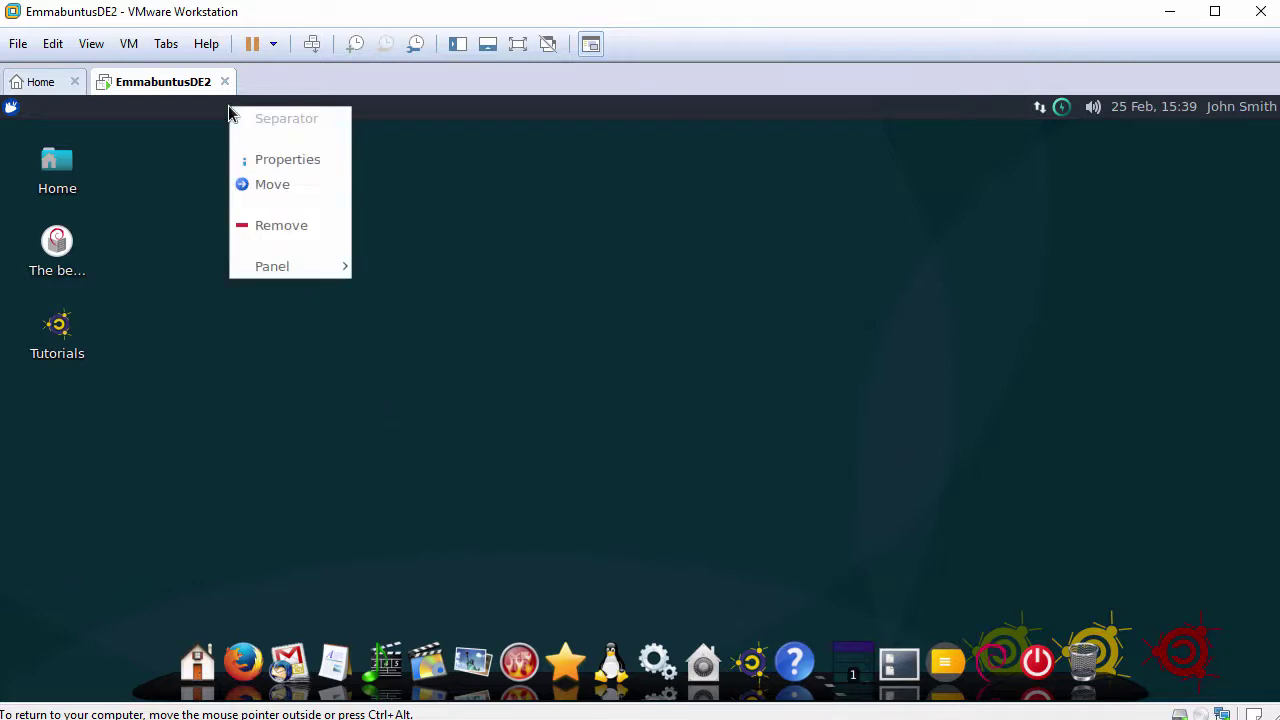
pyautogui.moveTo(315, 278)
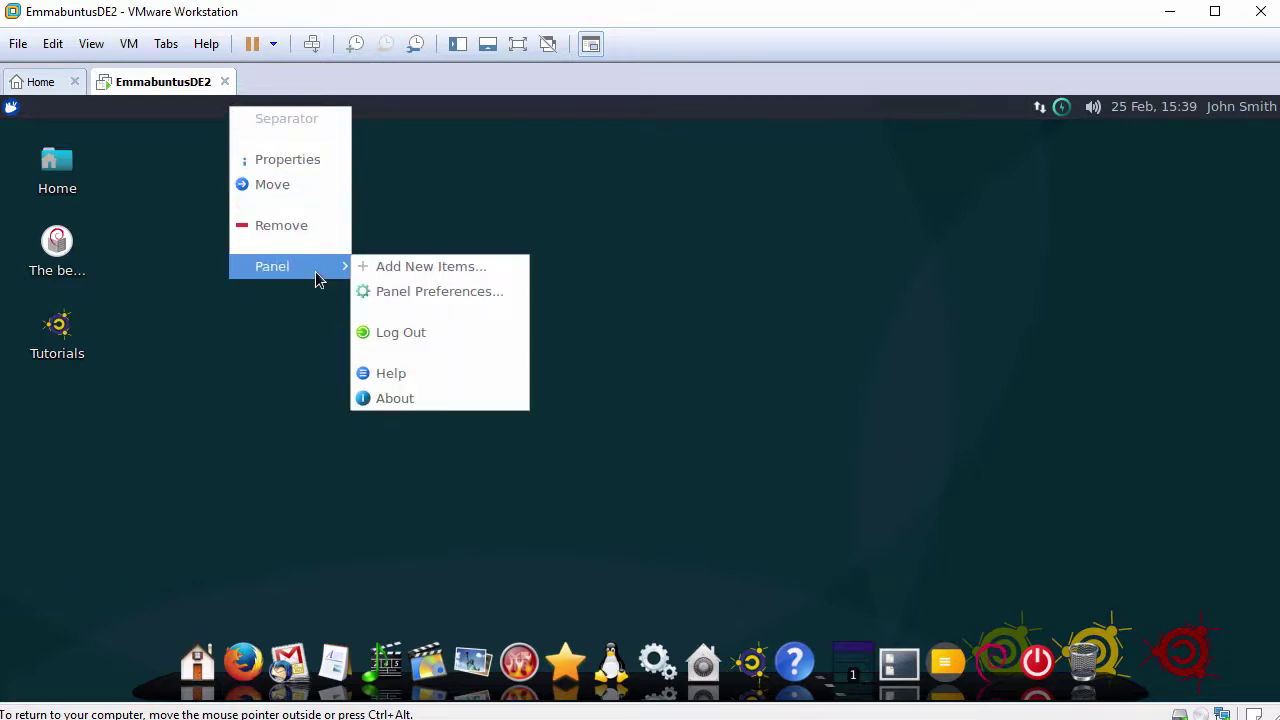
pyautogui.click(422, 298)
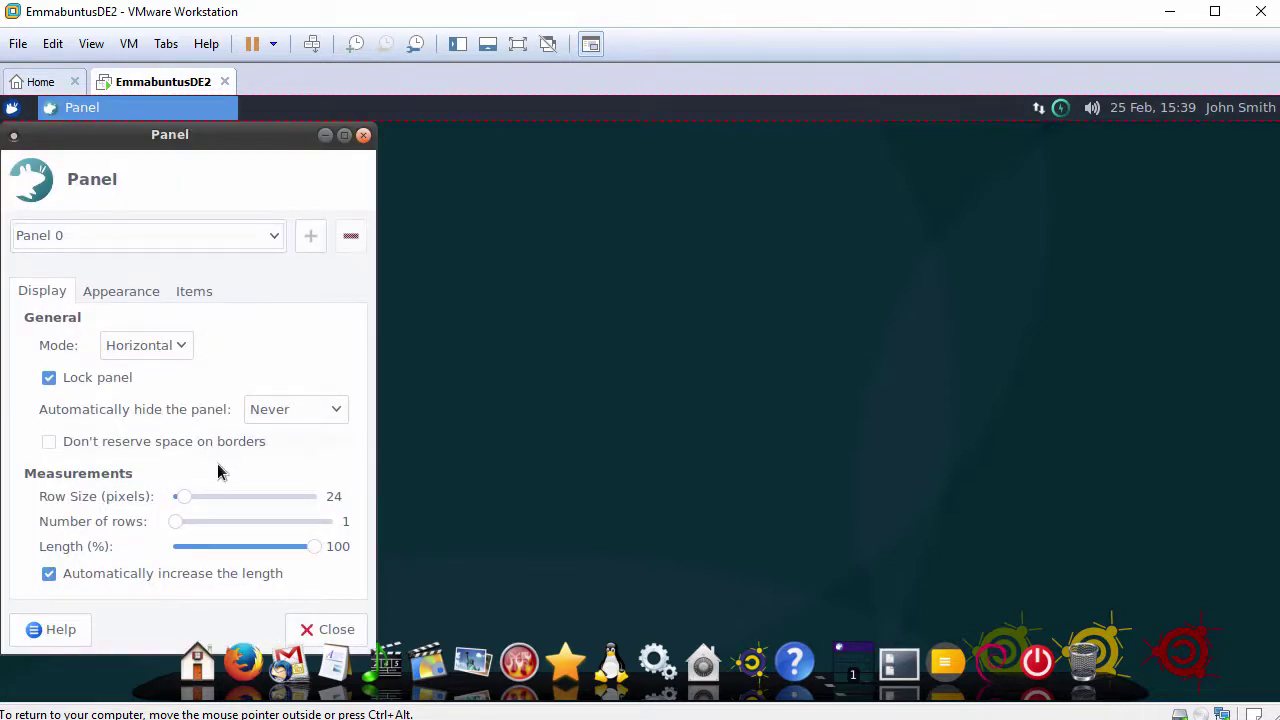
pyautogui.moveTo(182, 503); pyautogui.dragTo(190, 504)
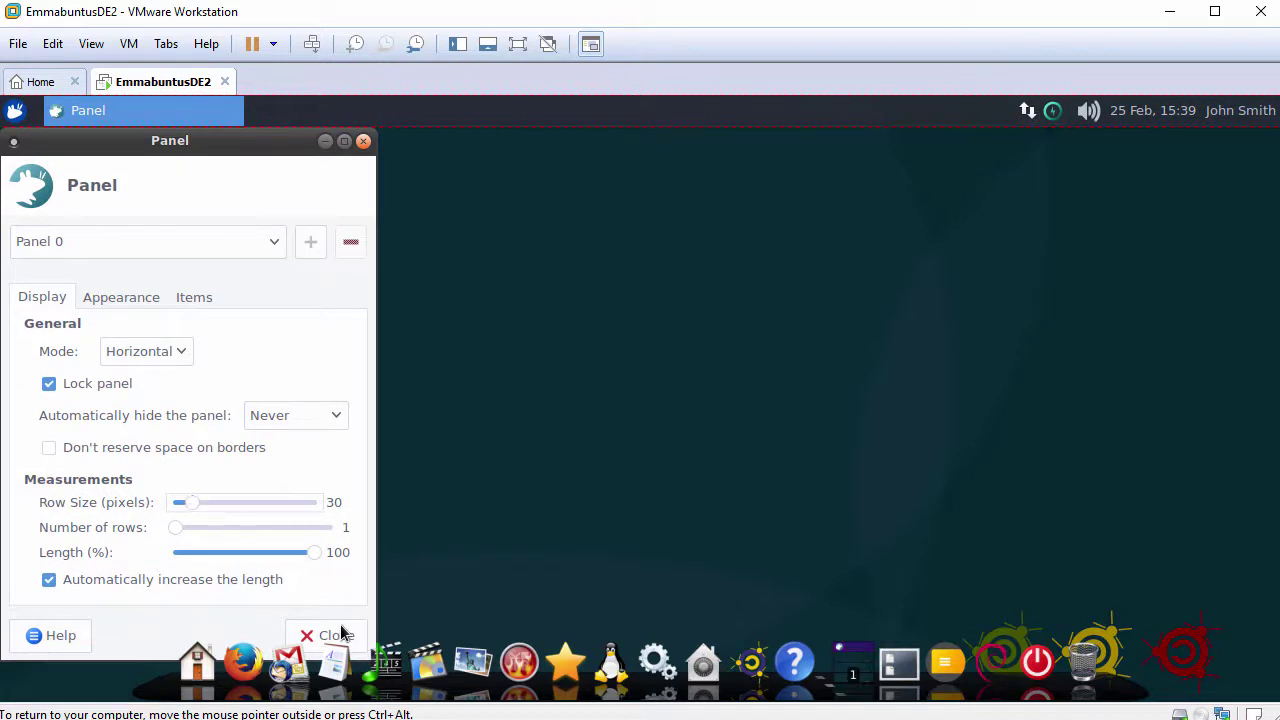
pyautogui.click(338, 634)
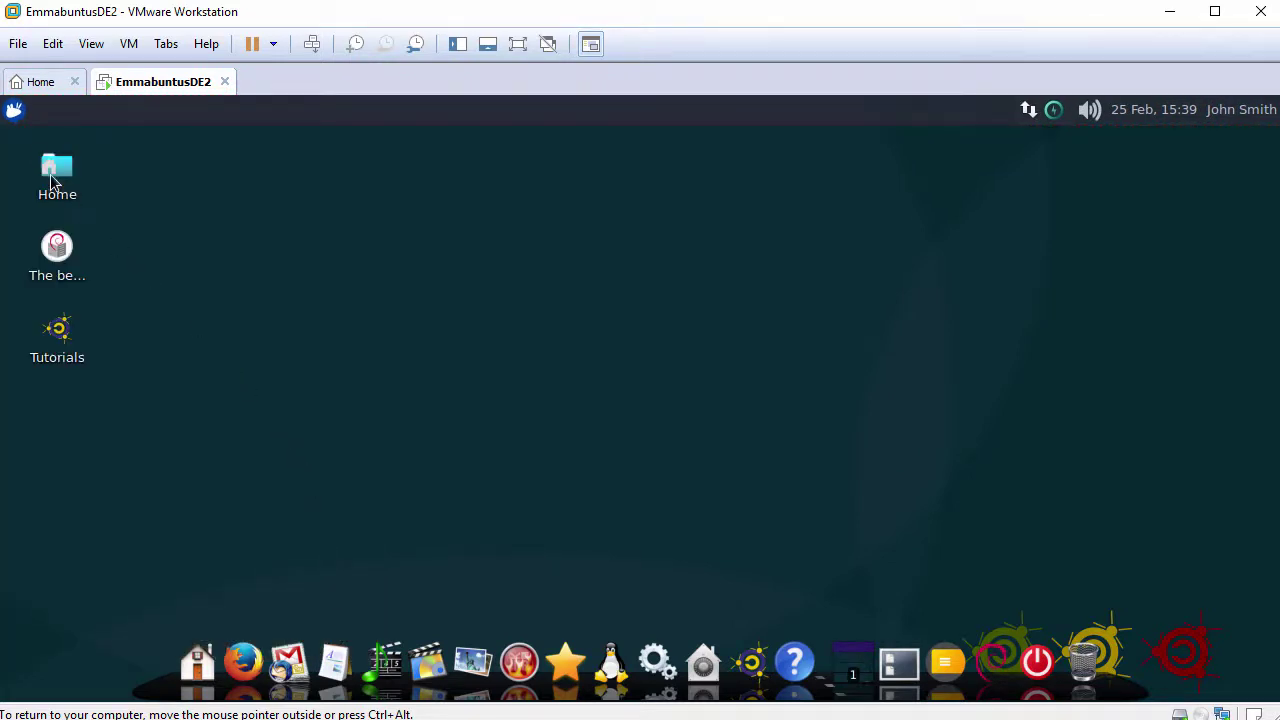
# Open the Xfce applications menu and browse each category's submenu, Accessories through Wine.
pyautogui.click(17, 114)
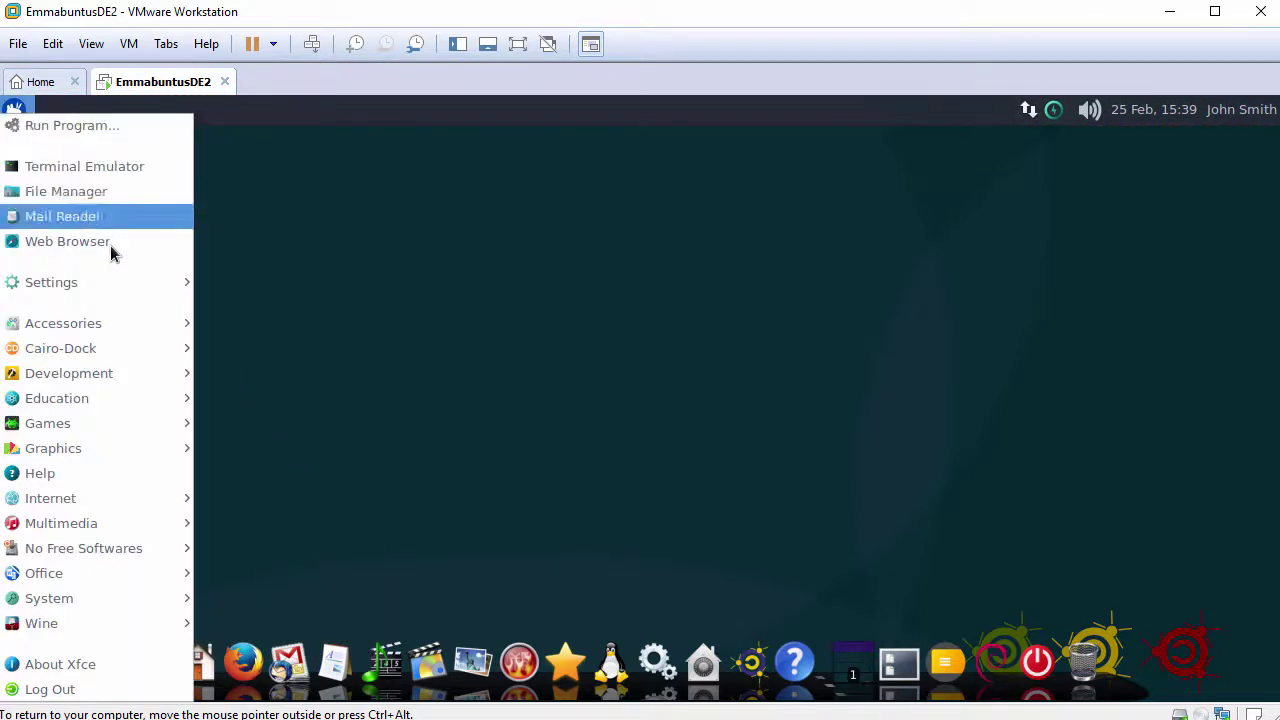
pyautogui.moveTo(115, 290)
pyautogui.moveTo(113, 329)
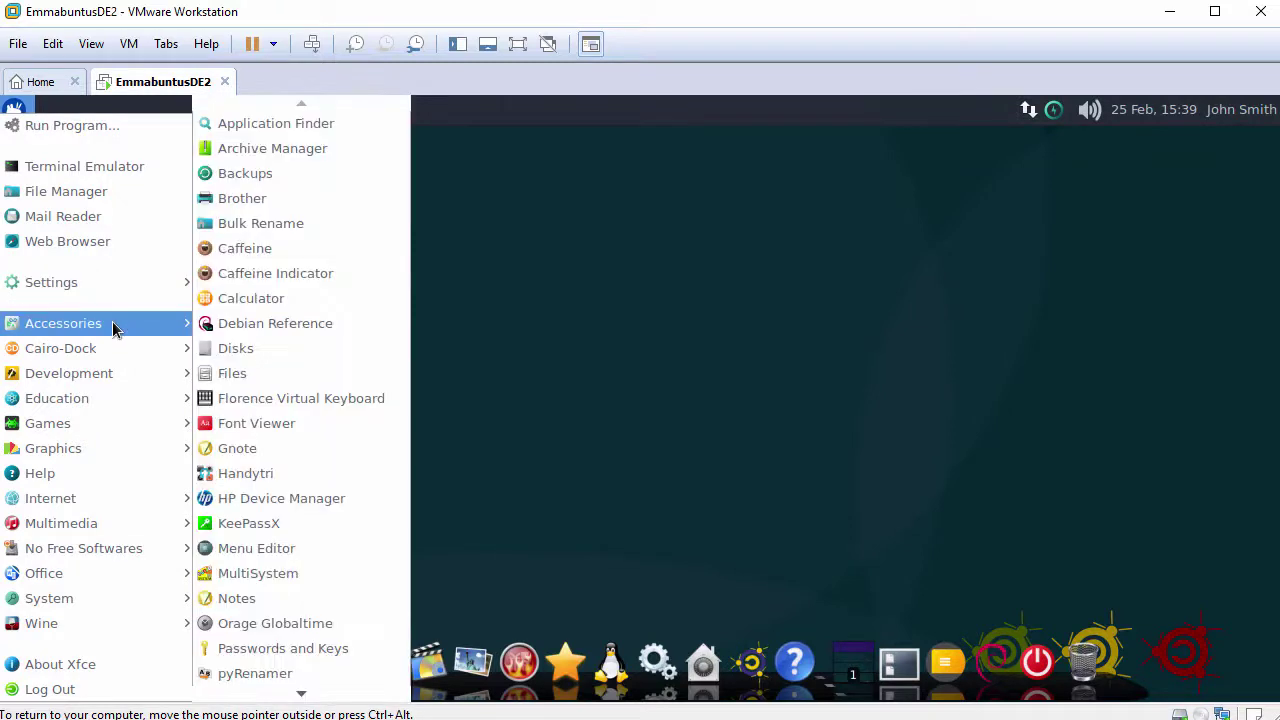
pyautogui.moveTo(109, 356)
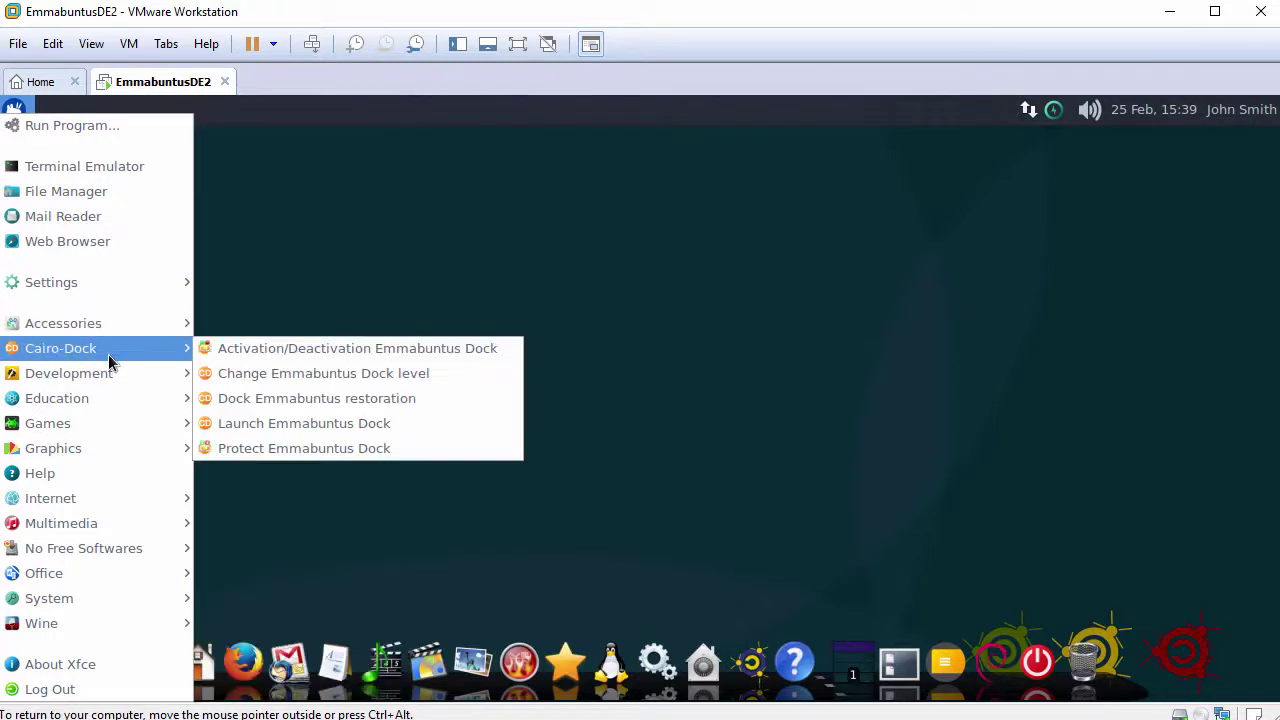
pyautogui.moveTo(110, 381)
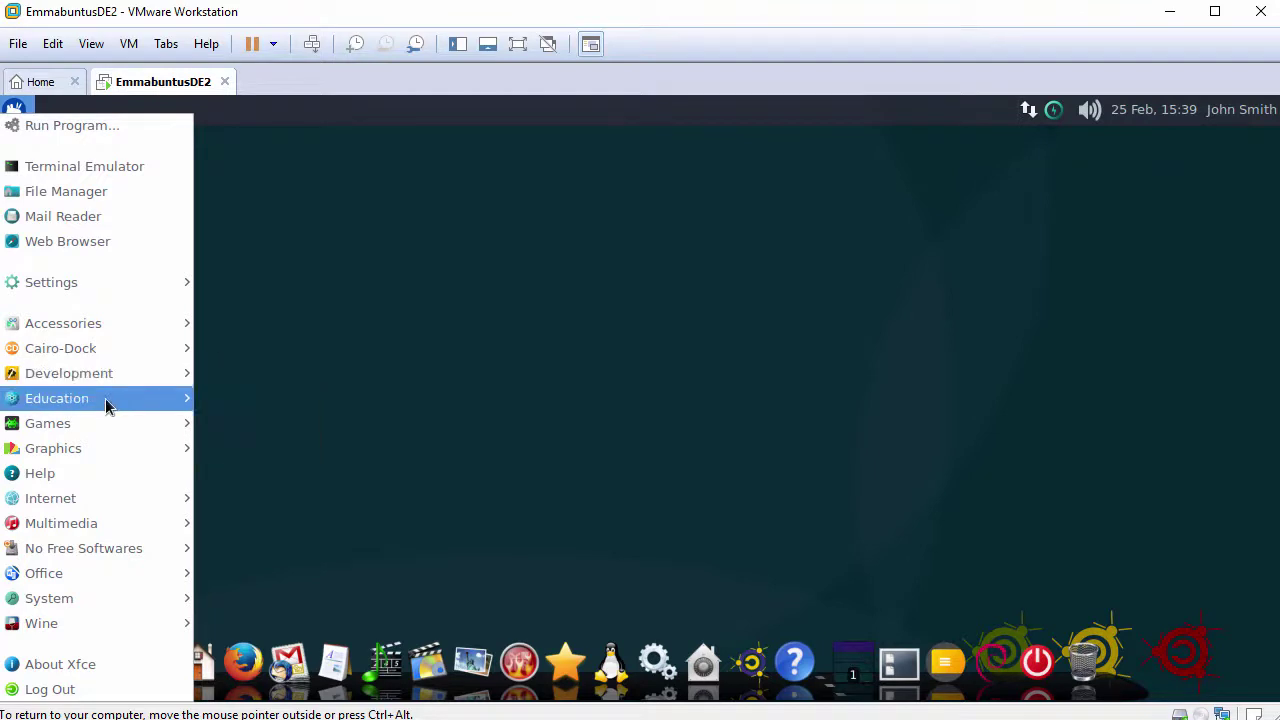
pyautogui.moveTo(106, 401)
pyautogui.moveTo(107, 425)
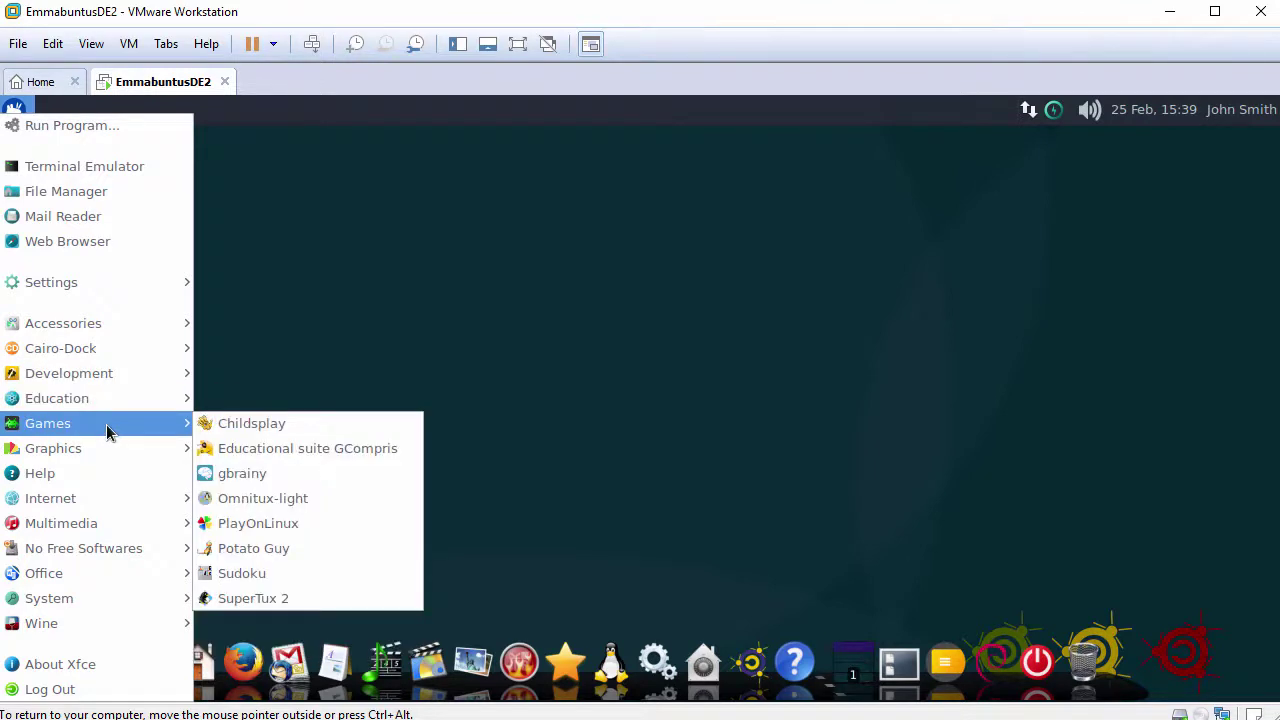
pyautogui.moveTo(107, 449)
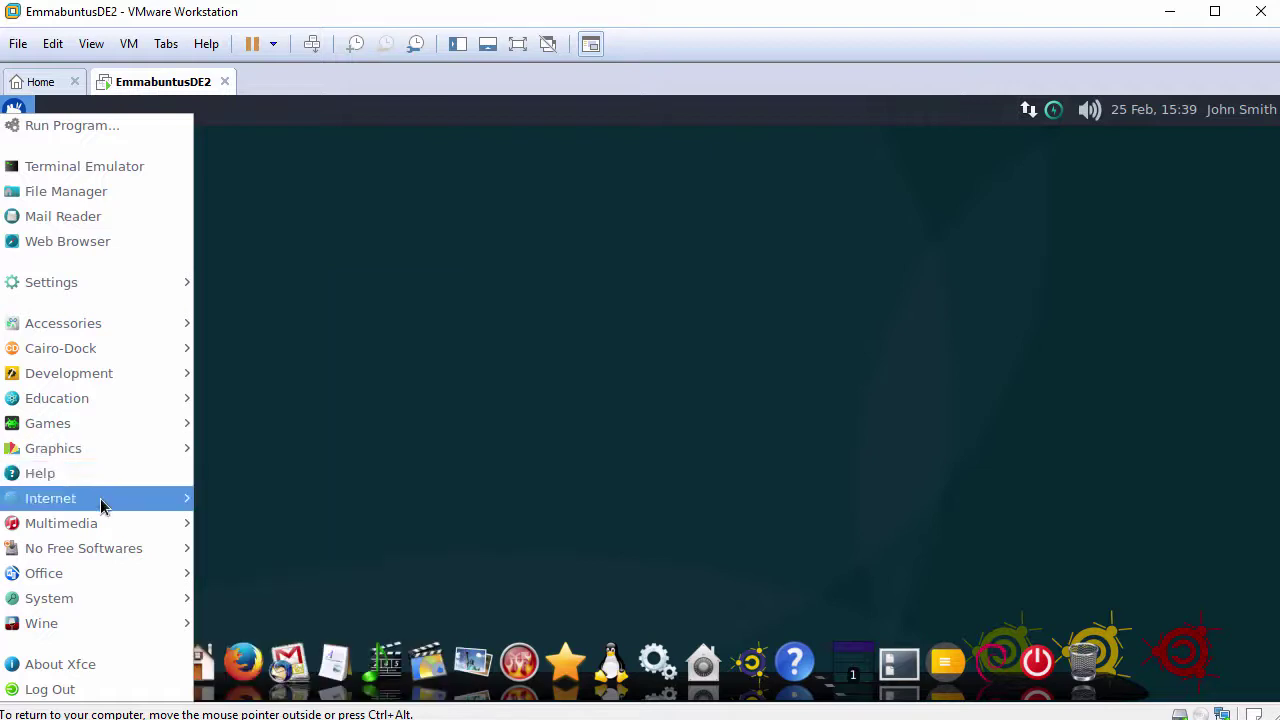
pyautogui.moveTo(100, 505)
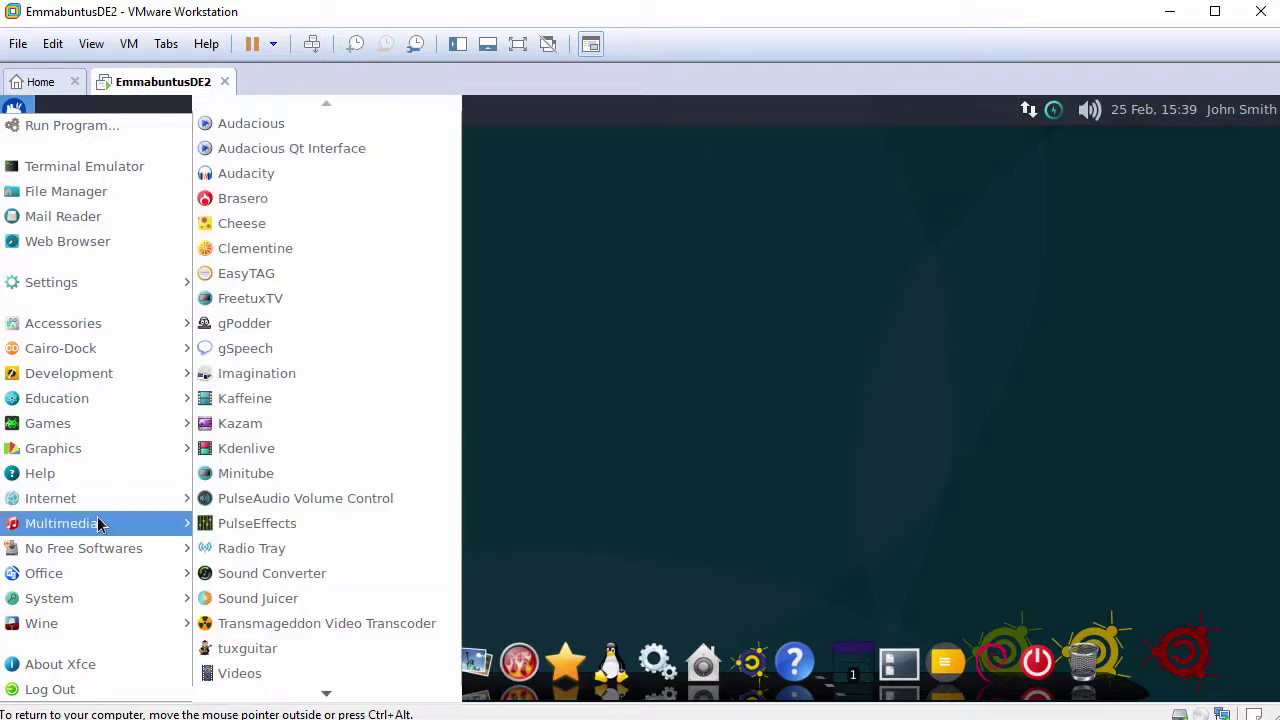
pyautogui.moveTo(98, 548)
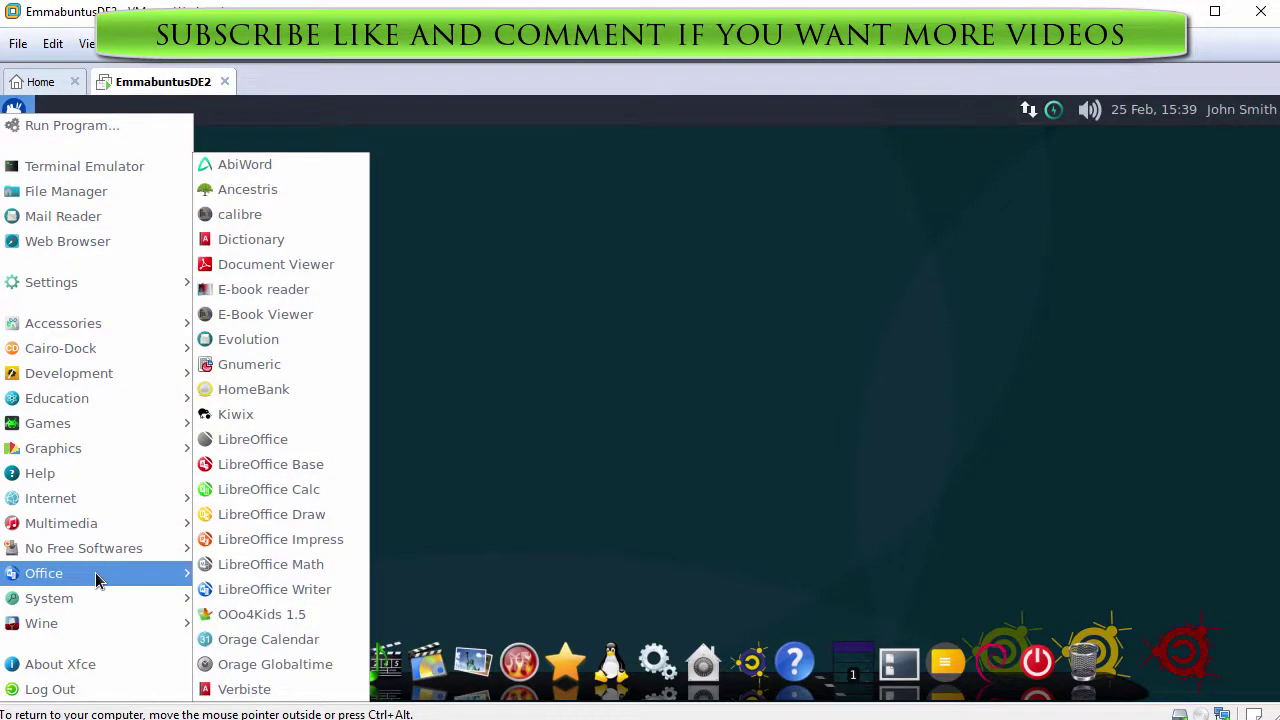
pyautogui.moveTo(97, 600)
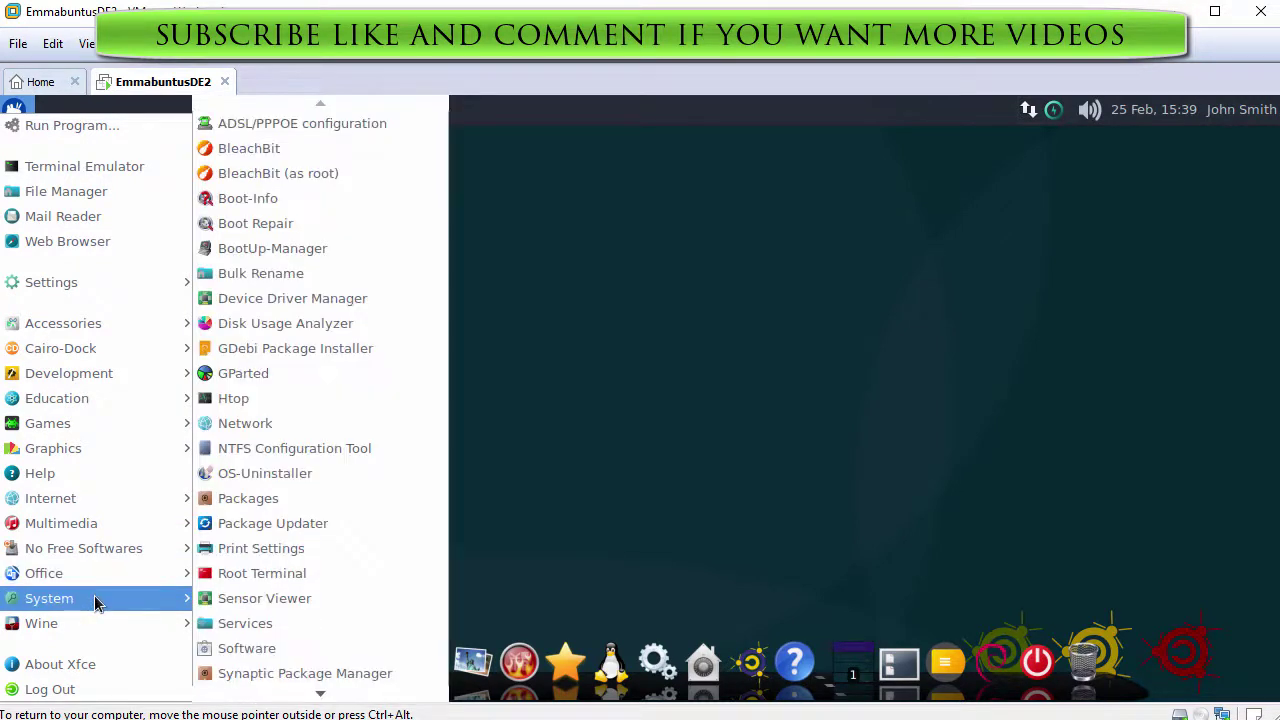
pyautogui.moveTo(85, 627)
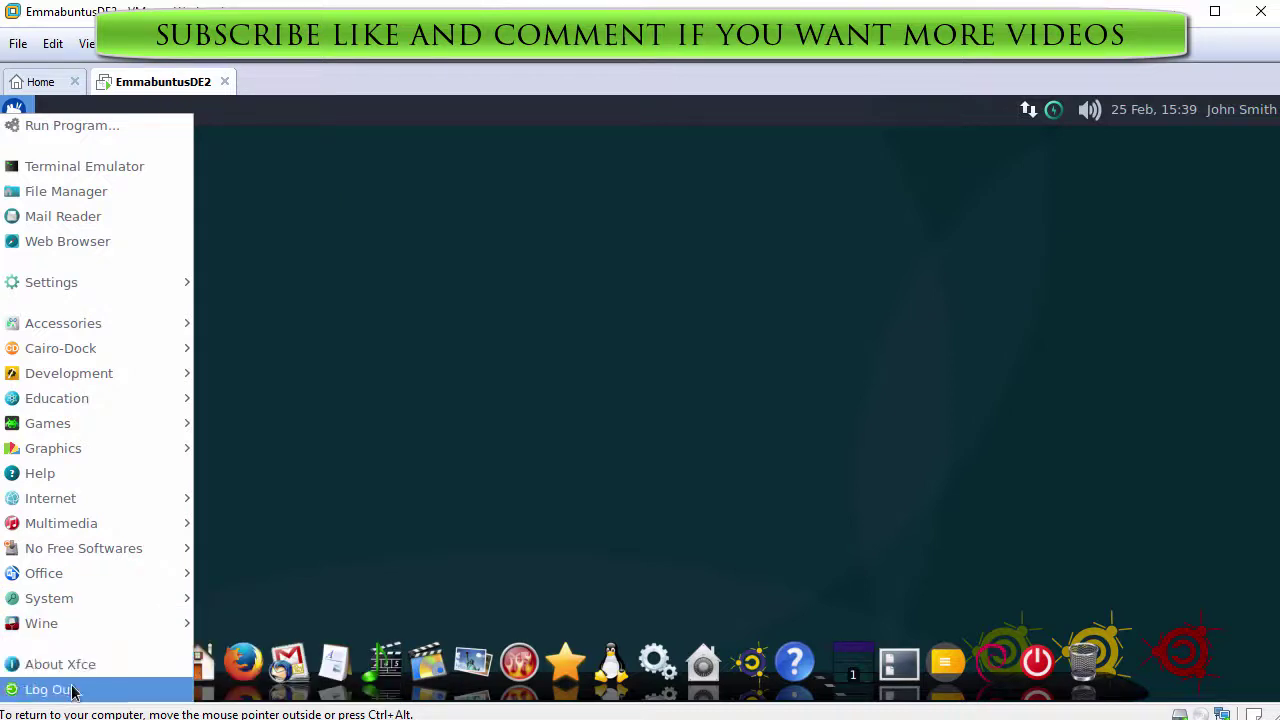
# Dismiss the applications menu and release input to the host with Ctrl+Alt.
pyautogui.click(519, 424)
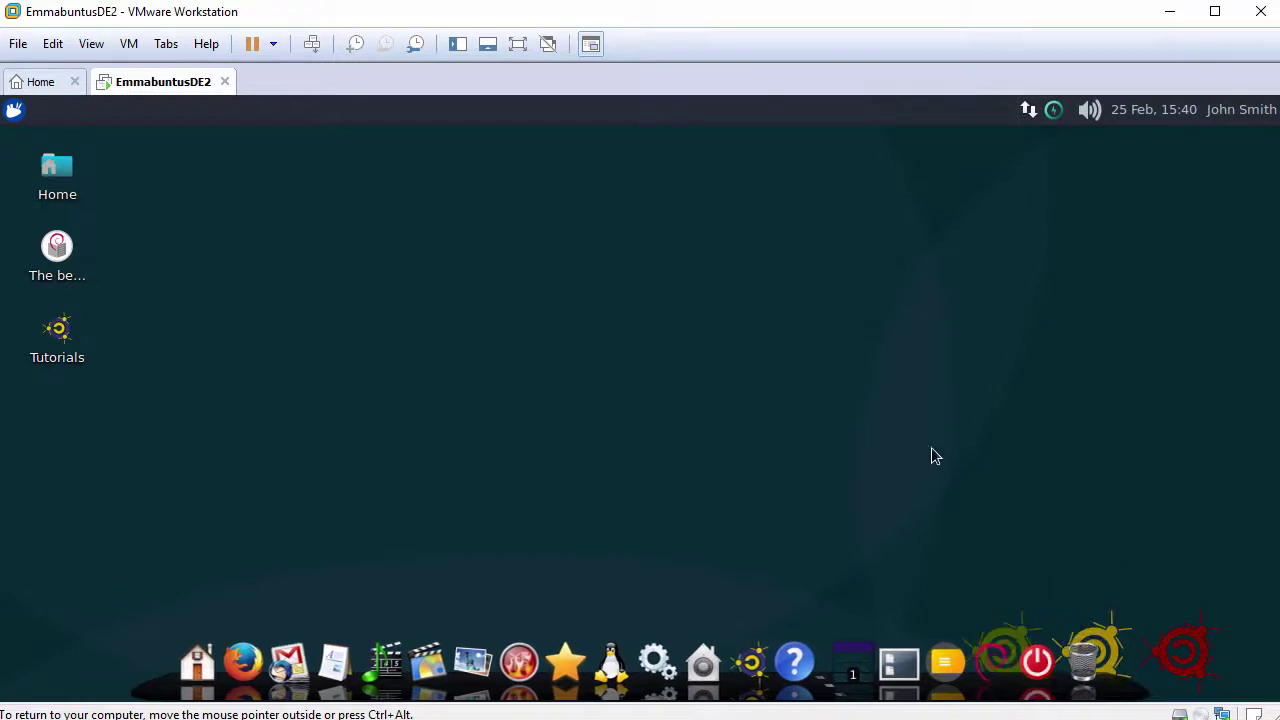
pyautogui.hotkey('ctrl', 'alt')
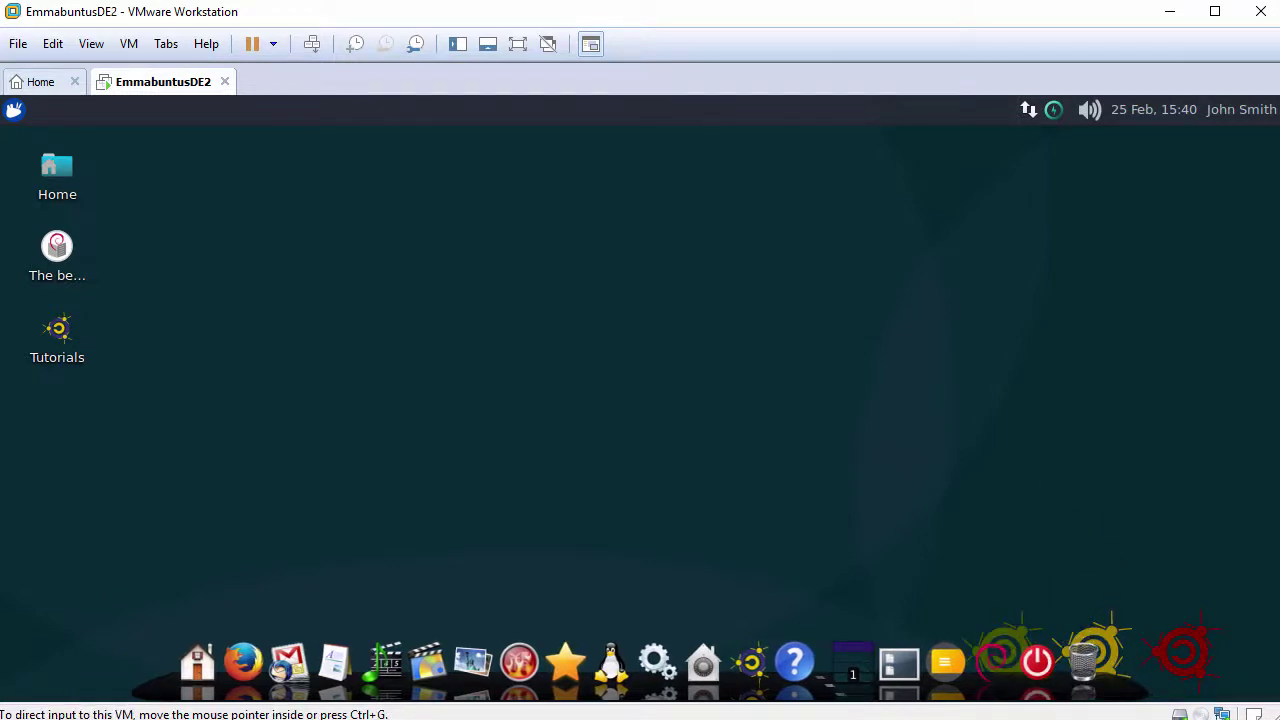